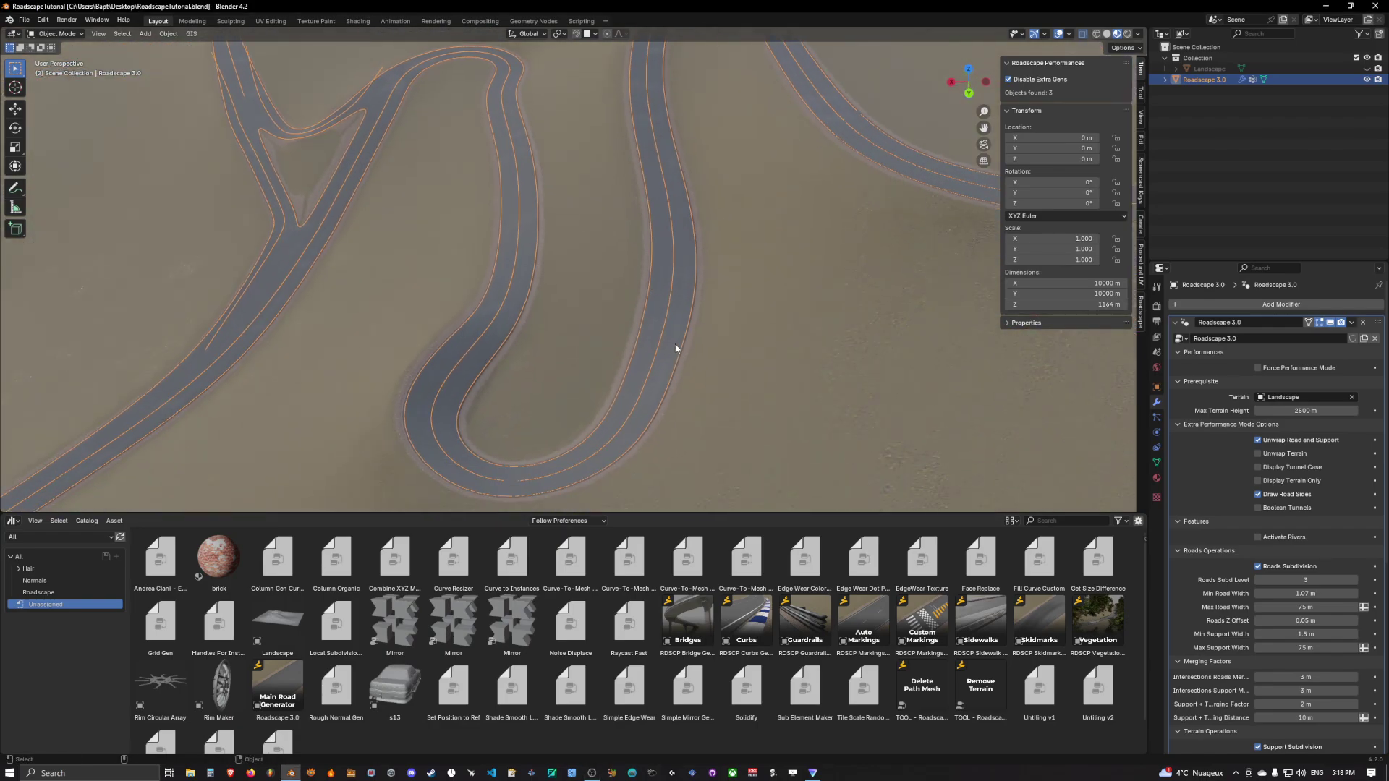
- Enable Force Performance Mode on the Roadscape 3.0 object and display its wireframe
middle_drag(675, 344, 740, 290)
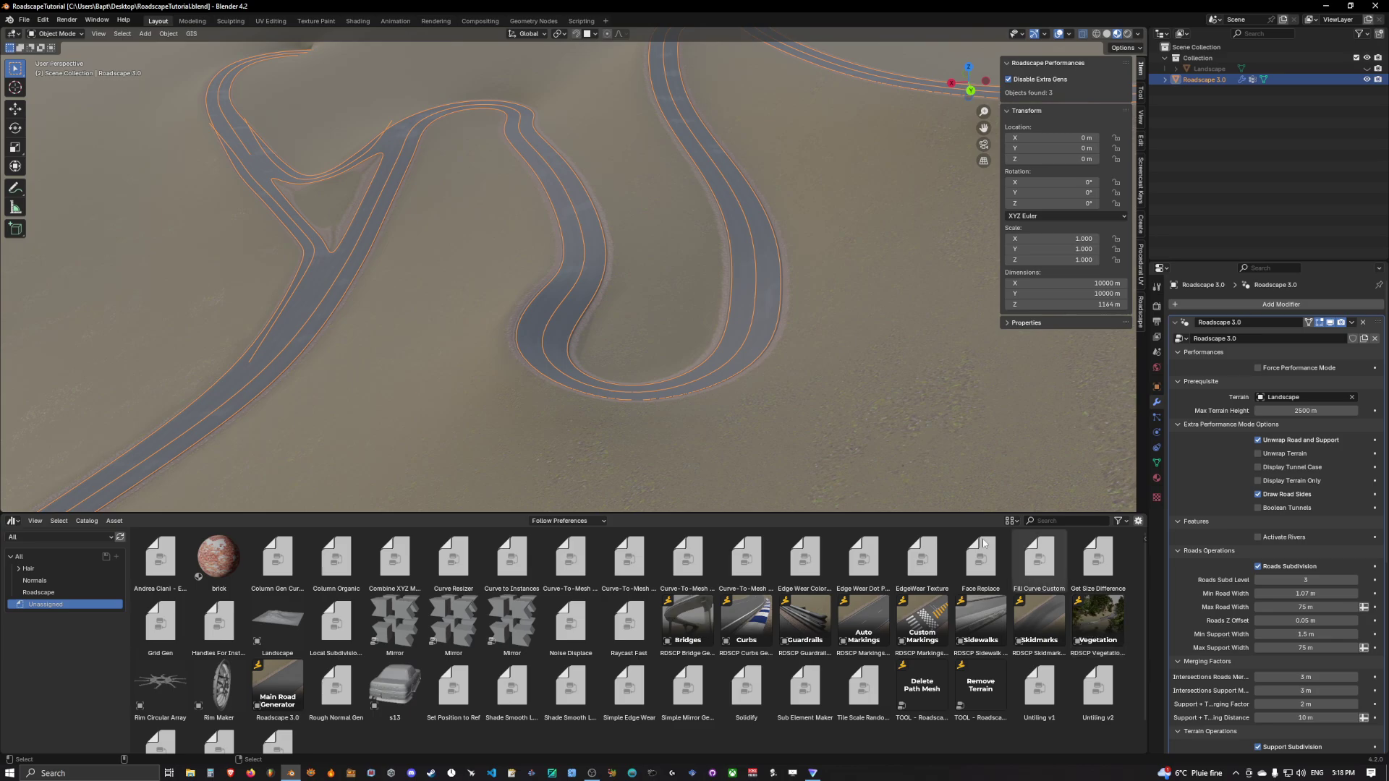
click(1036, 77)
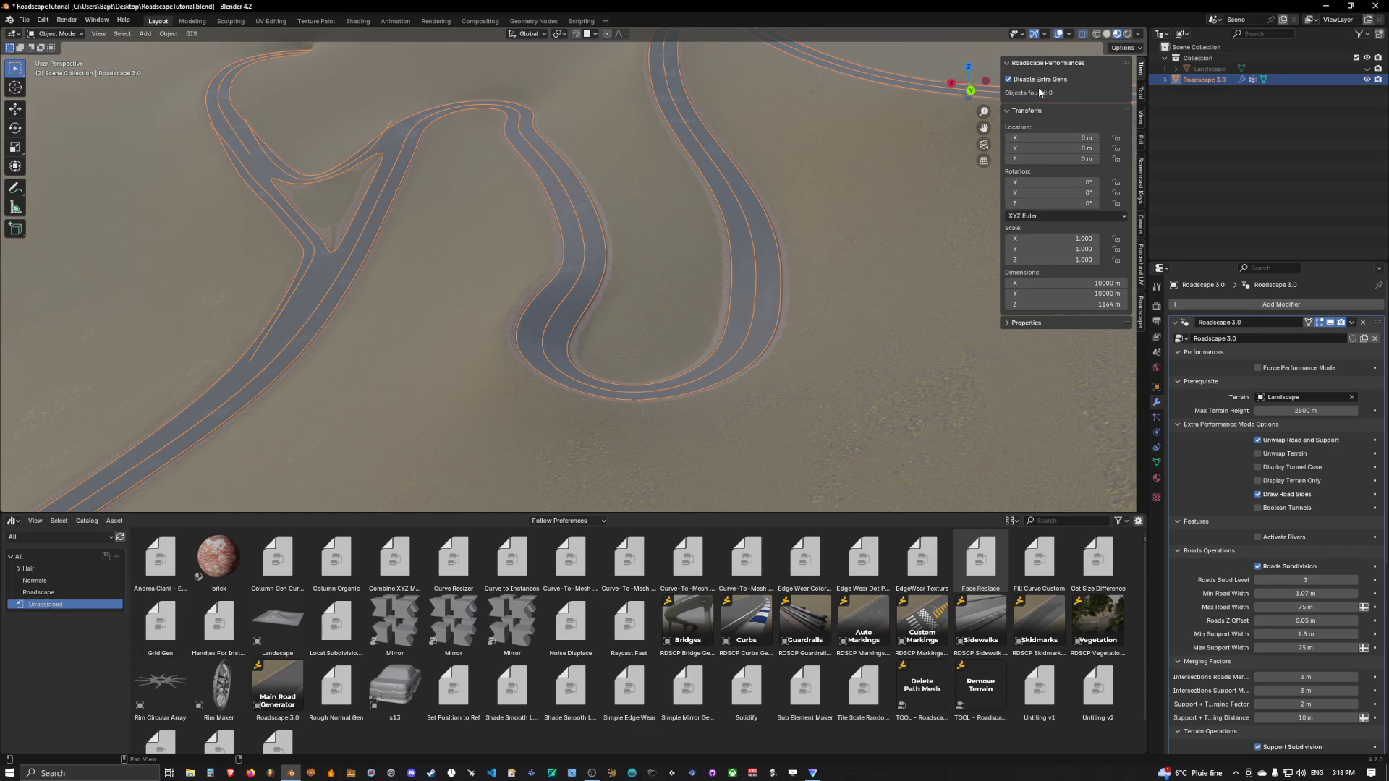
click(1258, 368)
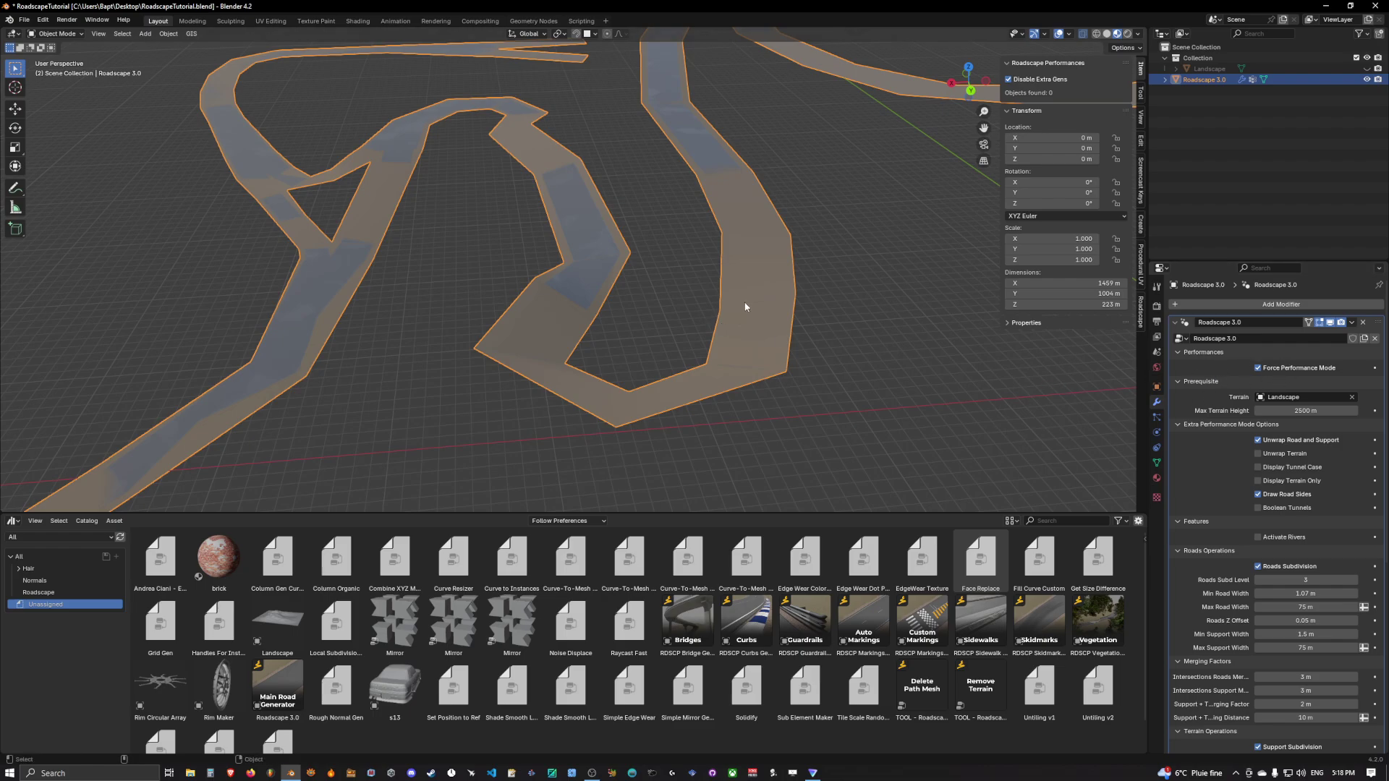
key(q)
click(729, 312)
middle_drag(729, 311, 708, 281)
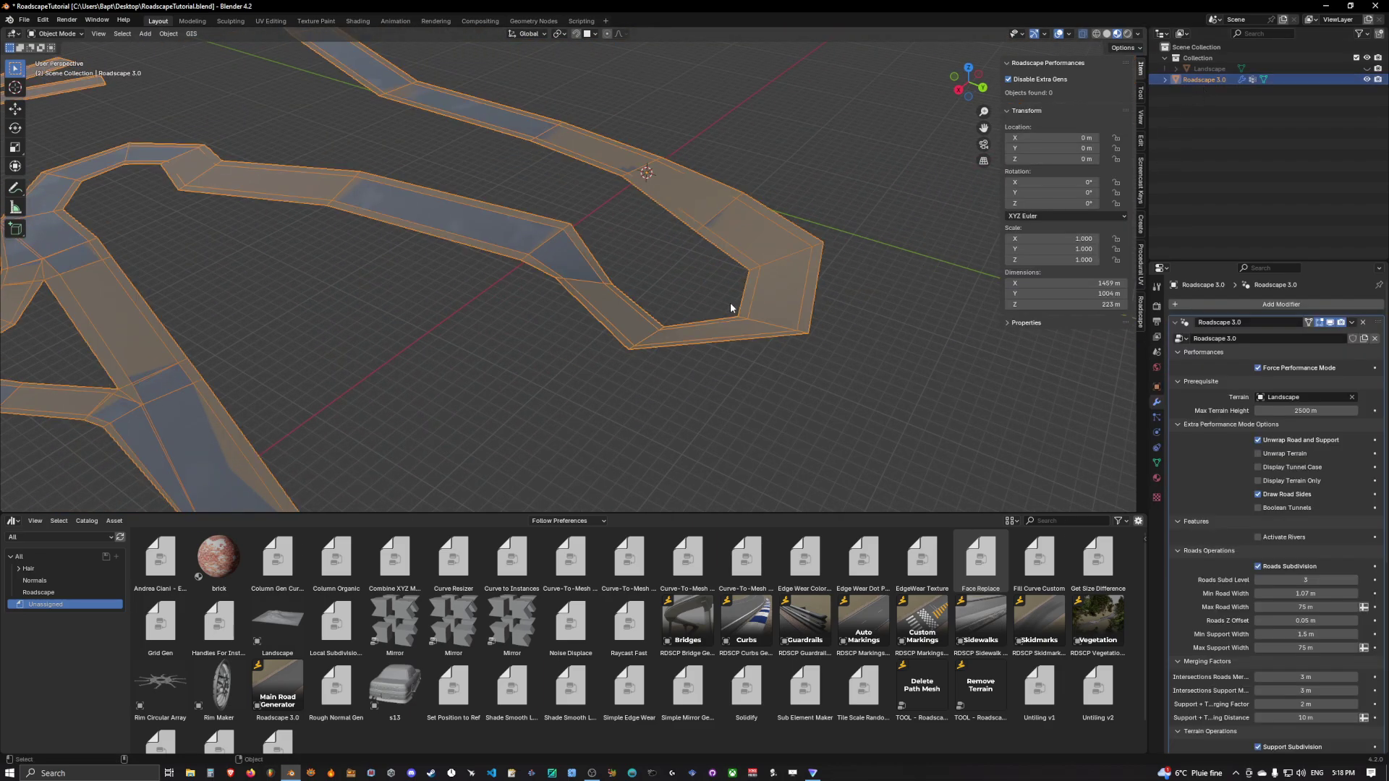
- Duplicate the Roadscape 3.0 object in place, hide the original and keep the duplicate selected
key(shift+d)
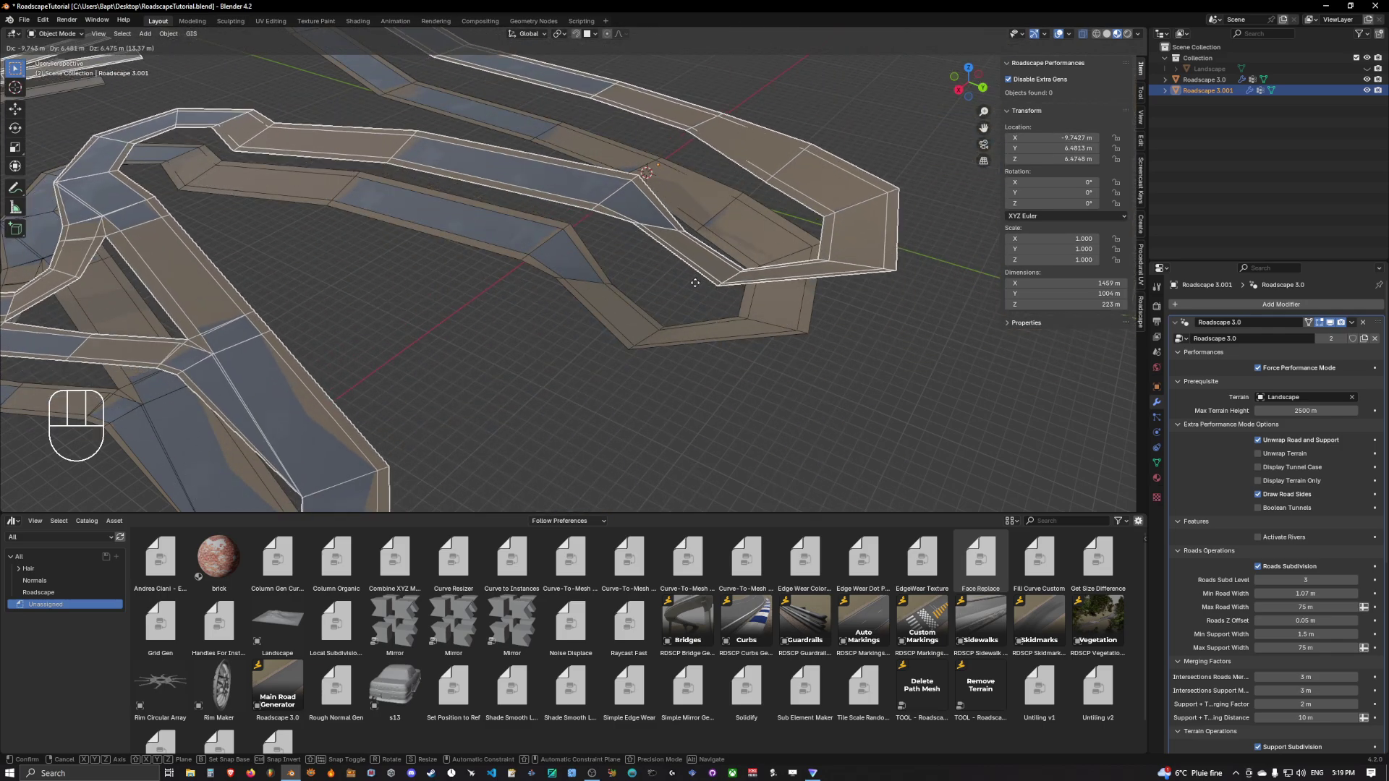
right_click(695, 282)
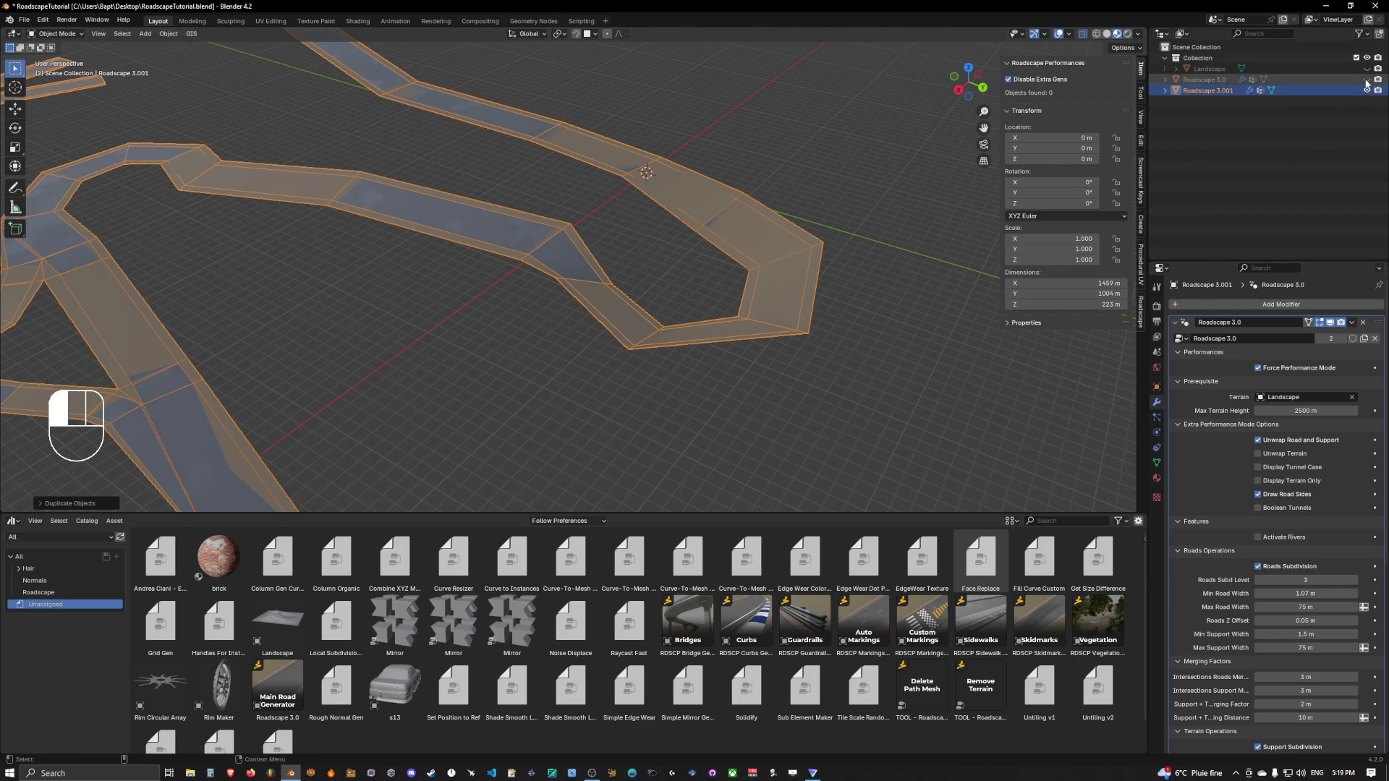
click(1214, 78)
key(h)
click(1217, 90)
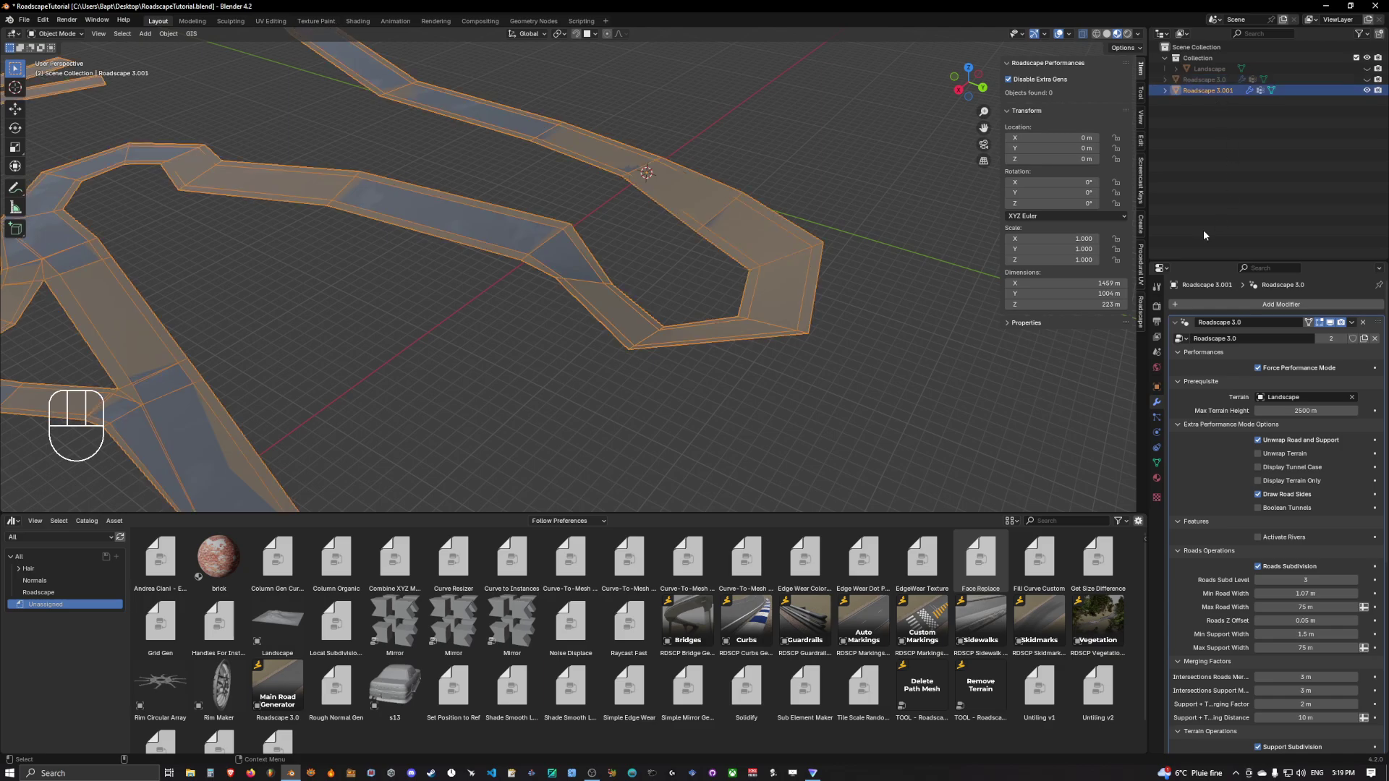
- Turn off Force Performance Mode on the duplicated road object and enable Display Terrain Only
click(1265, 370)
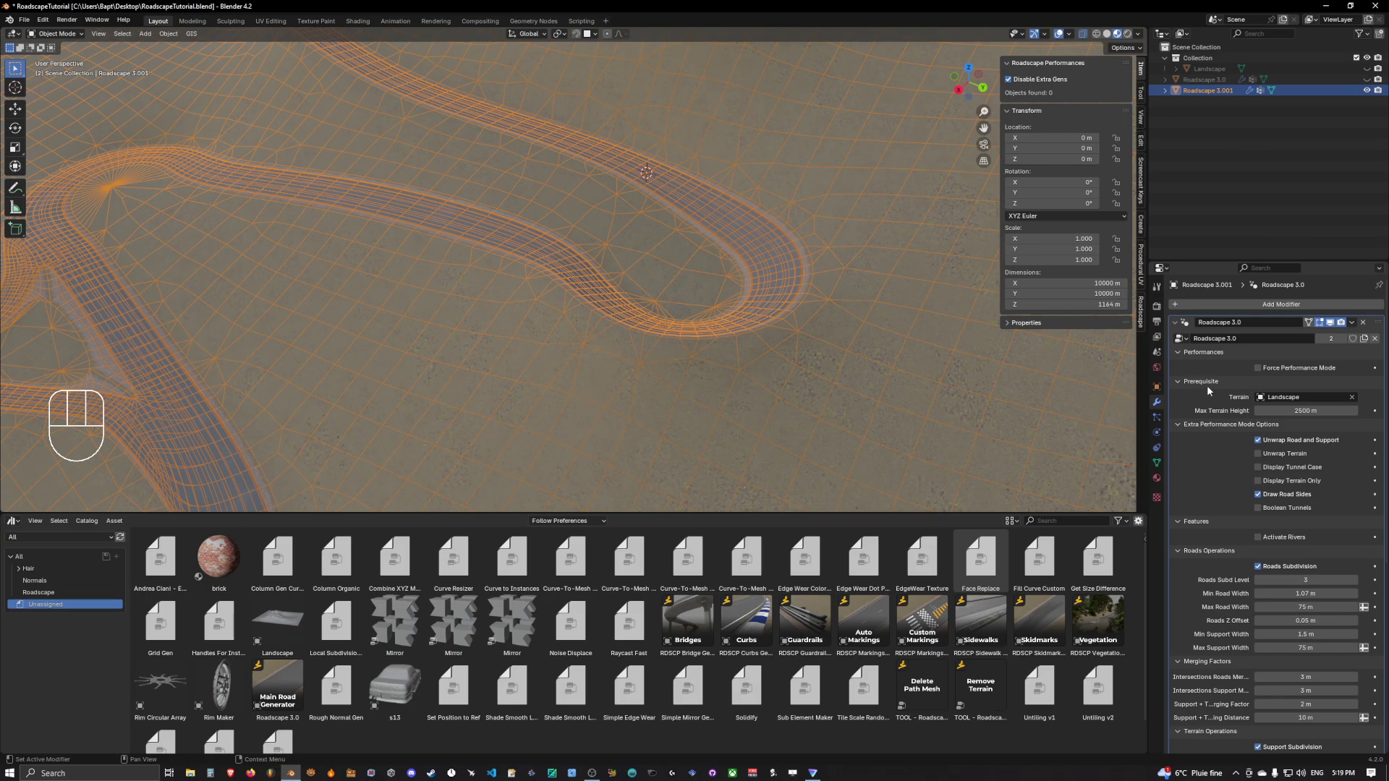
scroll(845, 304, down, 5)
shift+middle_drag(845, 304, 719, 304)
scroll(750, 306, up, 3)
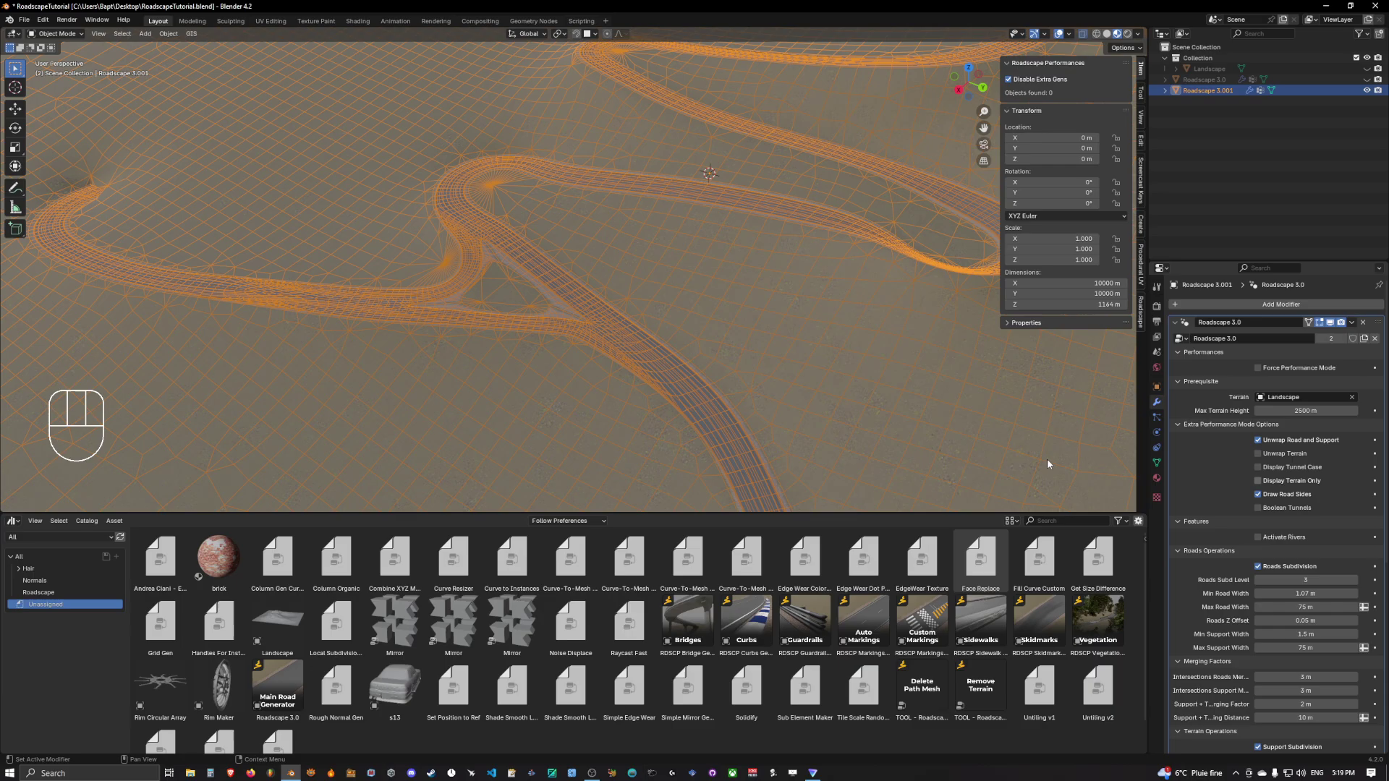
shift+middle_drag(657, 369, 613, 364)
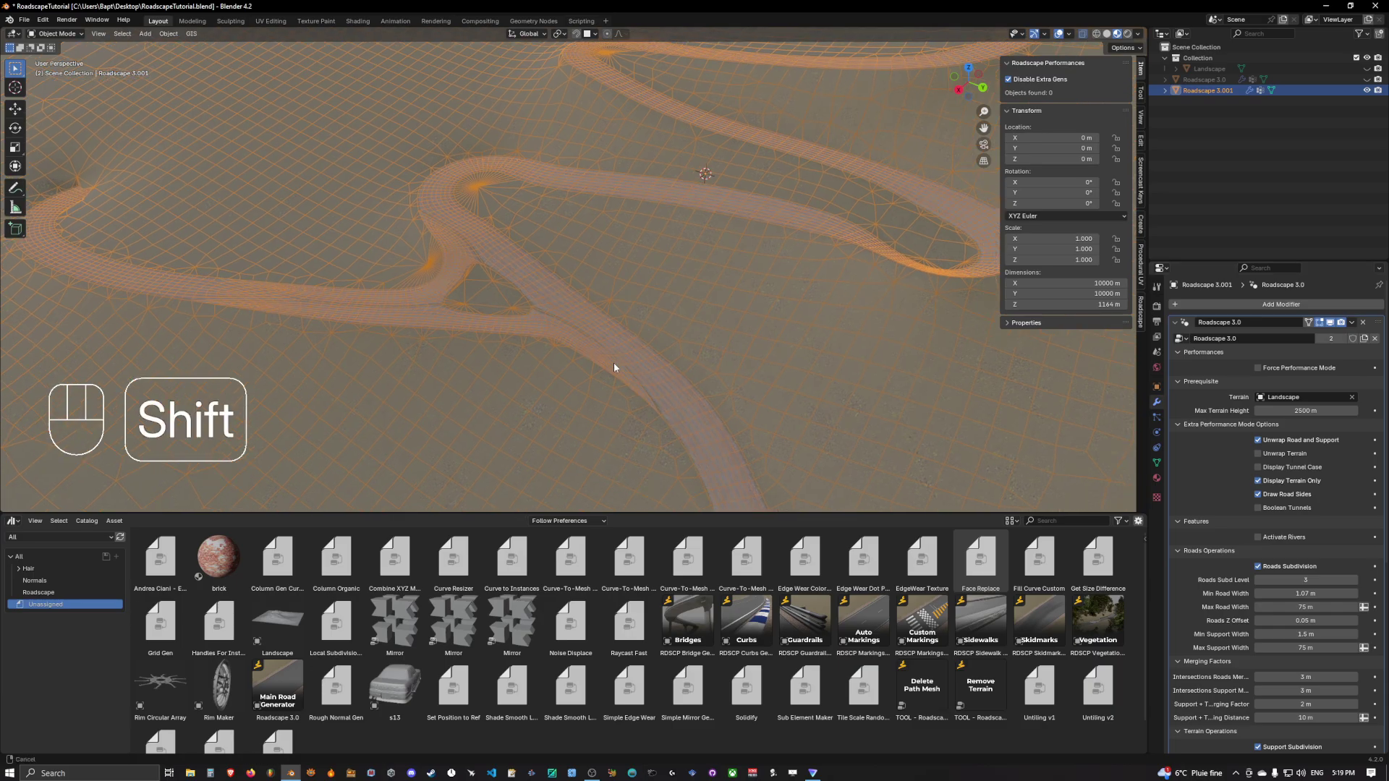
scroll(614, 364, up, 4)
middle_drag(765, 326, 597, 289)
scroll(597, 289, up, 2)
scroll(631, 311, down, 5)
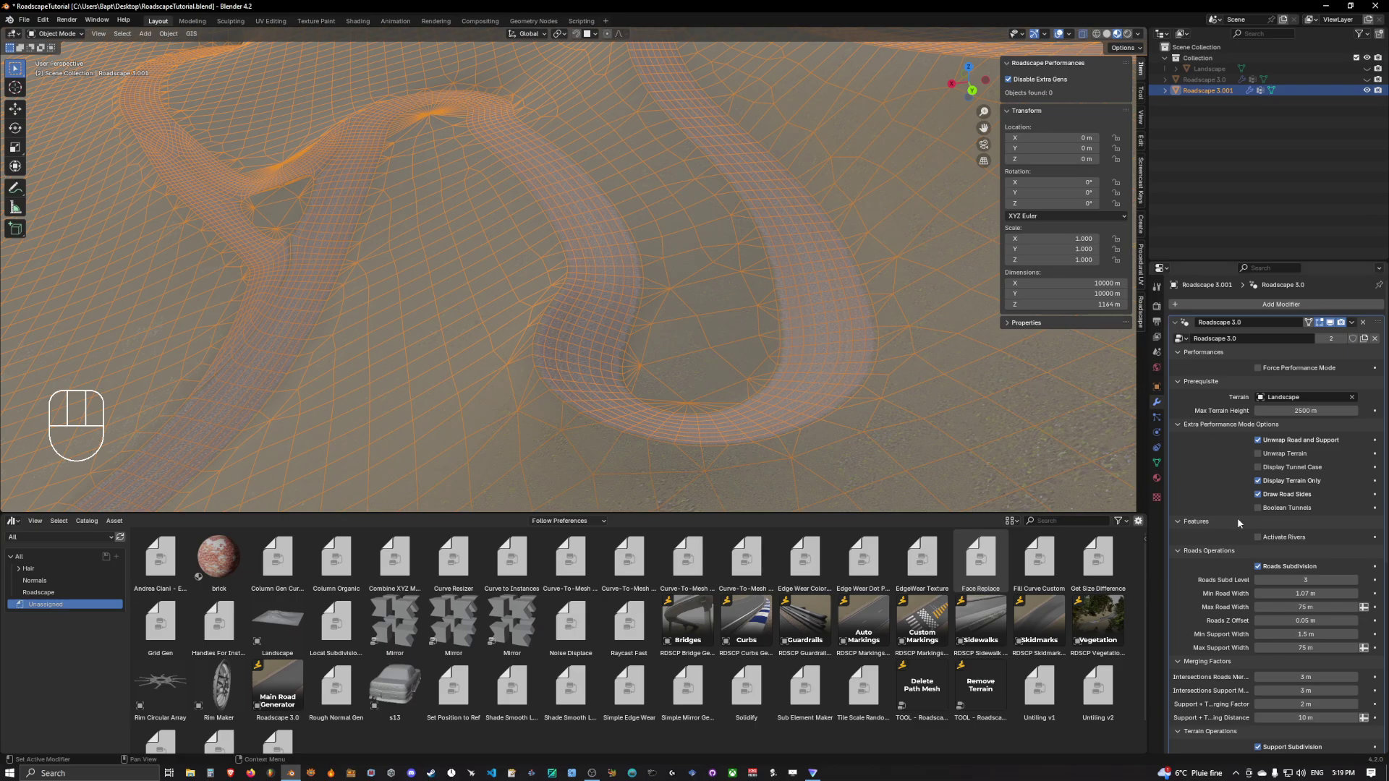
- Disable the optional subdivision mesh output for markings in the duplicate's Roadscape modifier
scroll(1241, 557, down, 10)
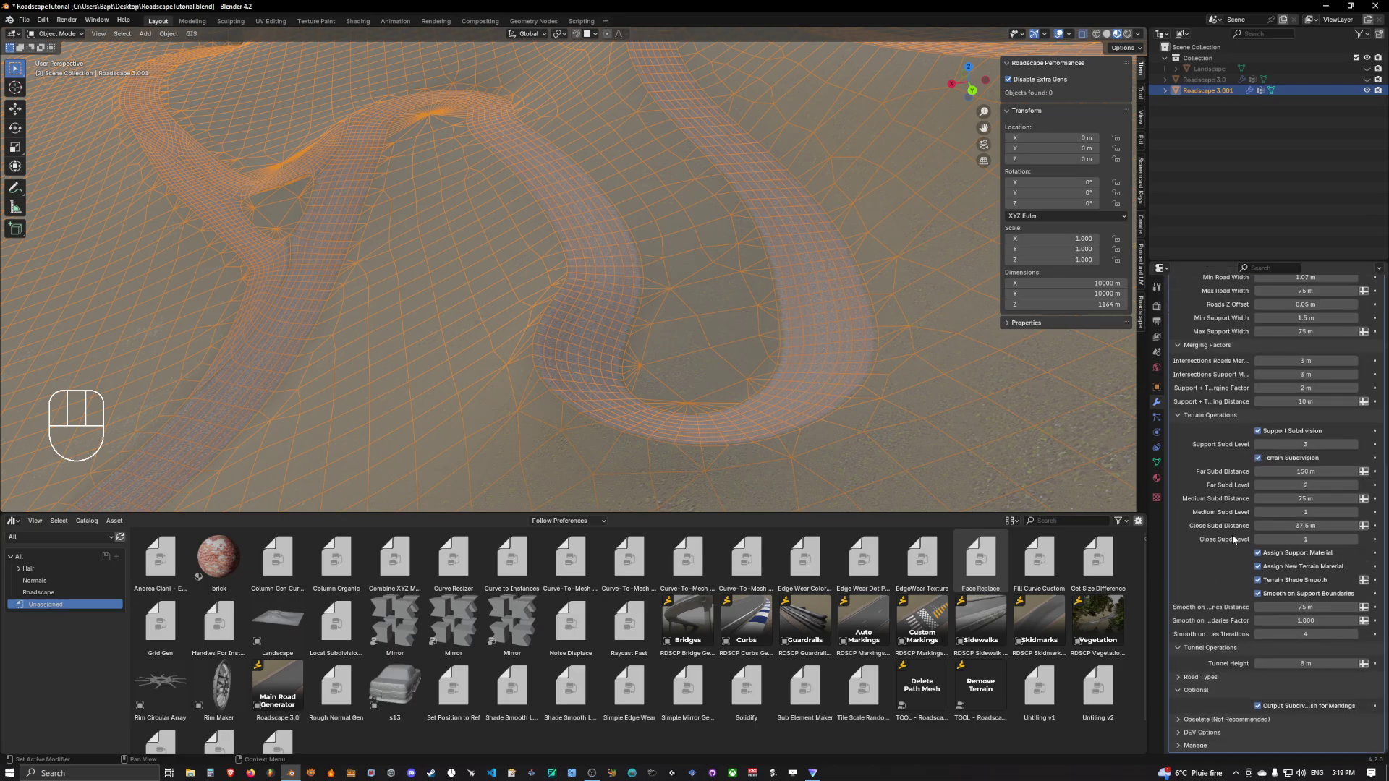
click(1192, 691)
click(1192, 693)
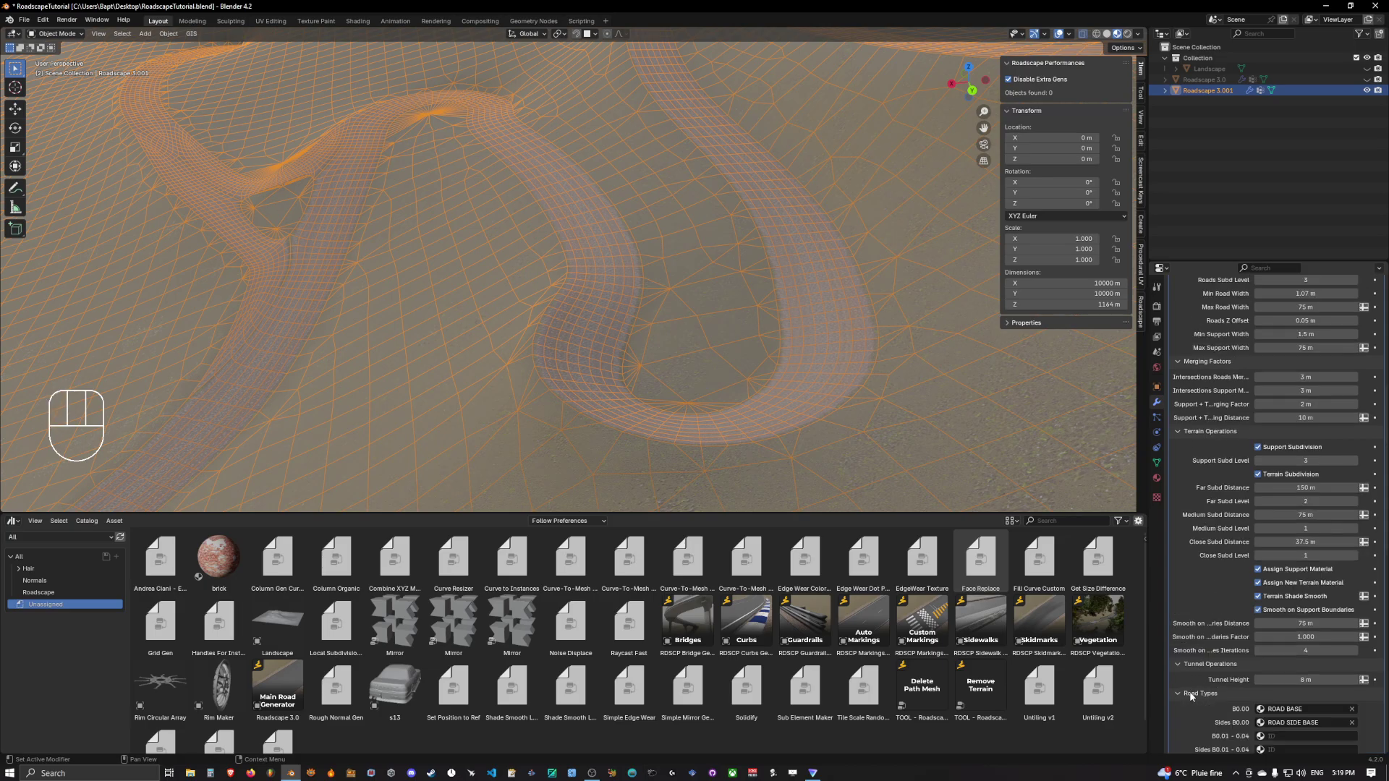
click(1192, 694)
click(1195, 705)
scroll(1207, 660, down, 1)
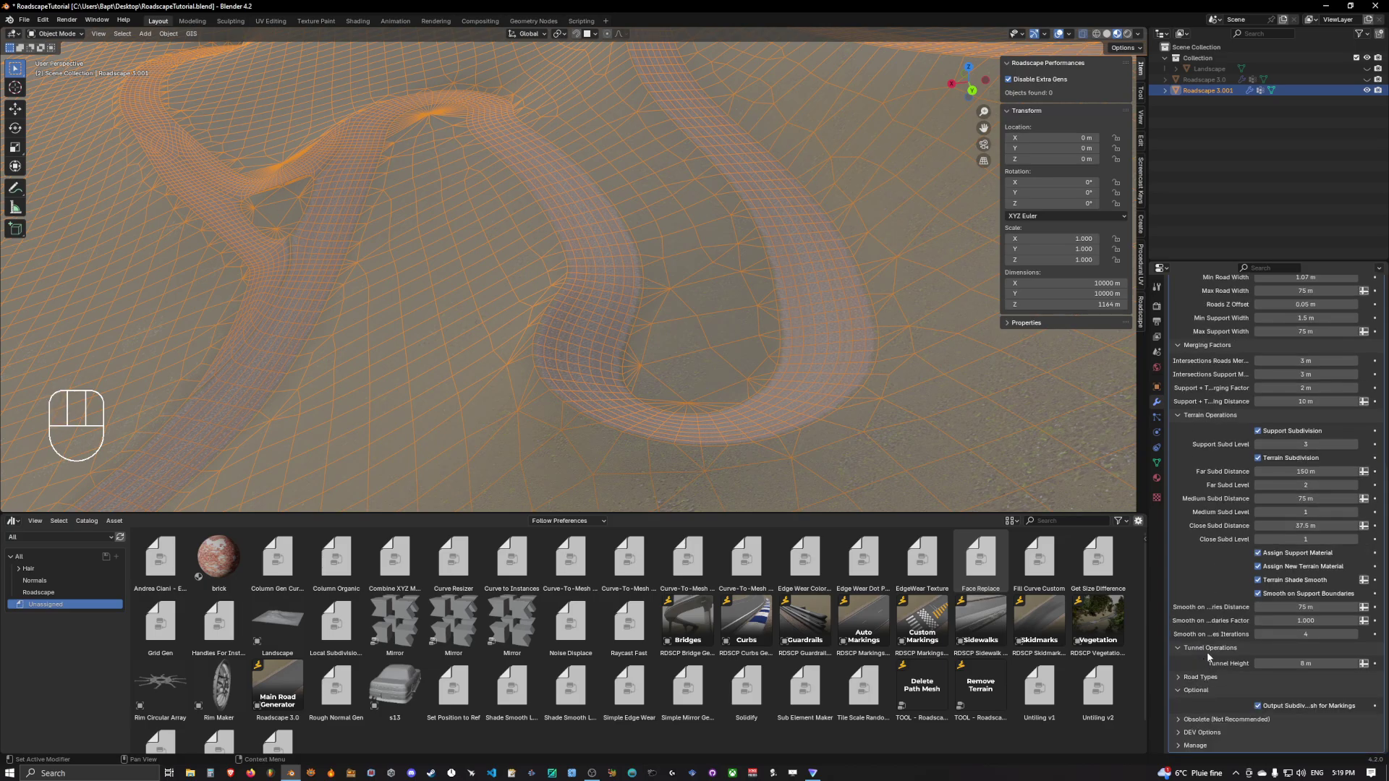
click(1274, 709)
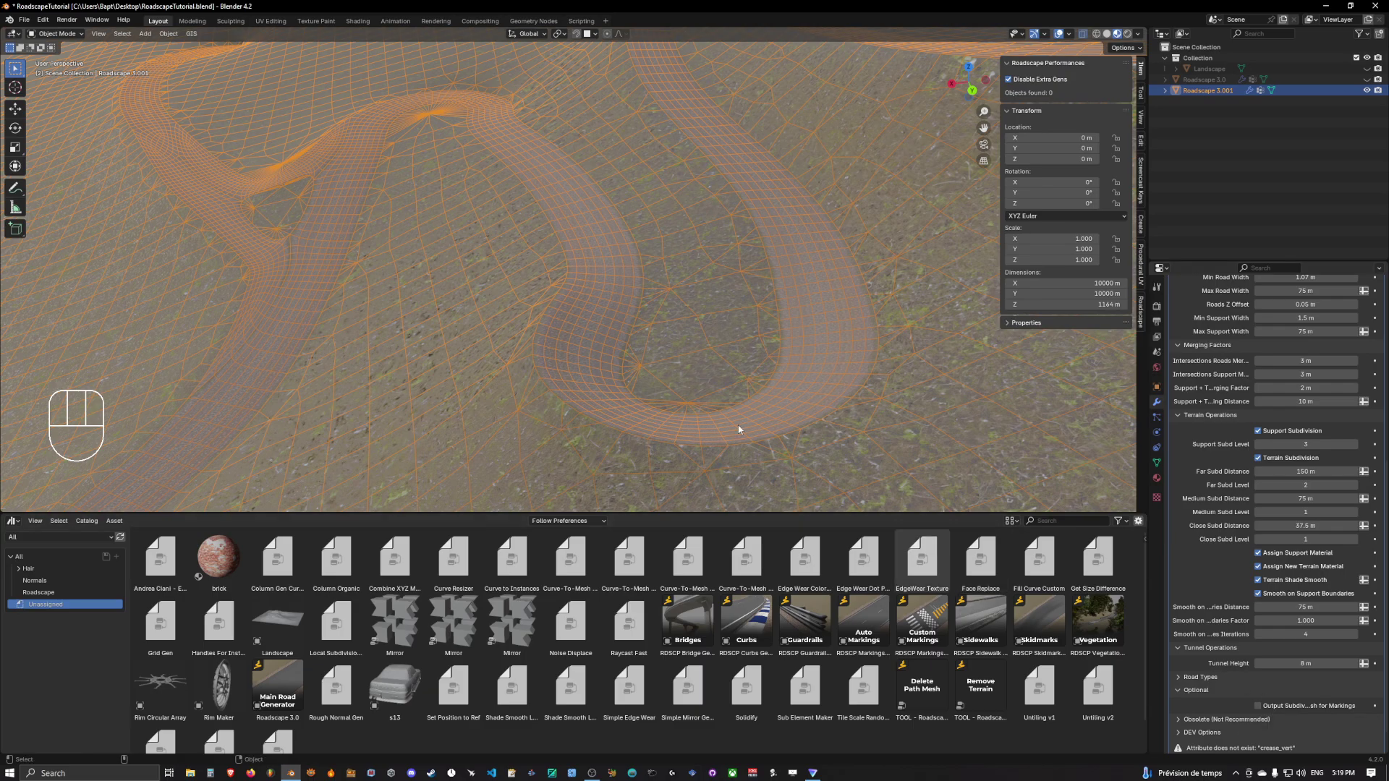
- Convert the duplicate's generated terrain into real geometry with Visual Geometry to Mesh
middle_drag(535, 326, 723, 351)
shift+middle_drag(724, 351, 606, 308)
scroll(744, 368, down, 6)
scroll(657, 339, up, 6)
scroll(645, 302, down, 3)
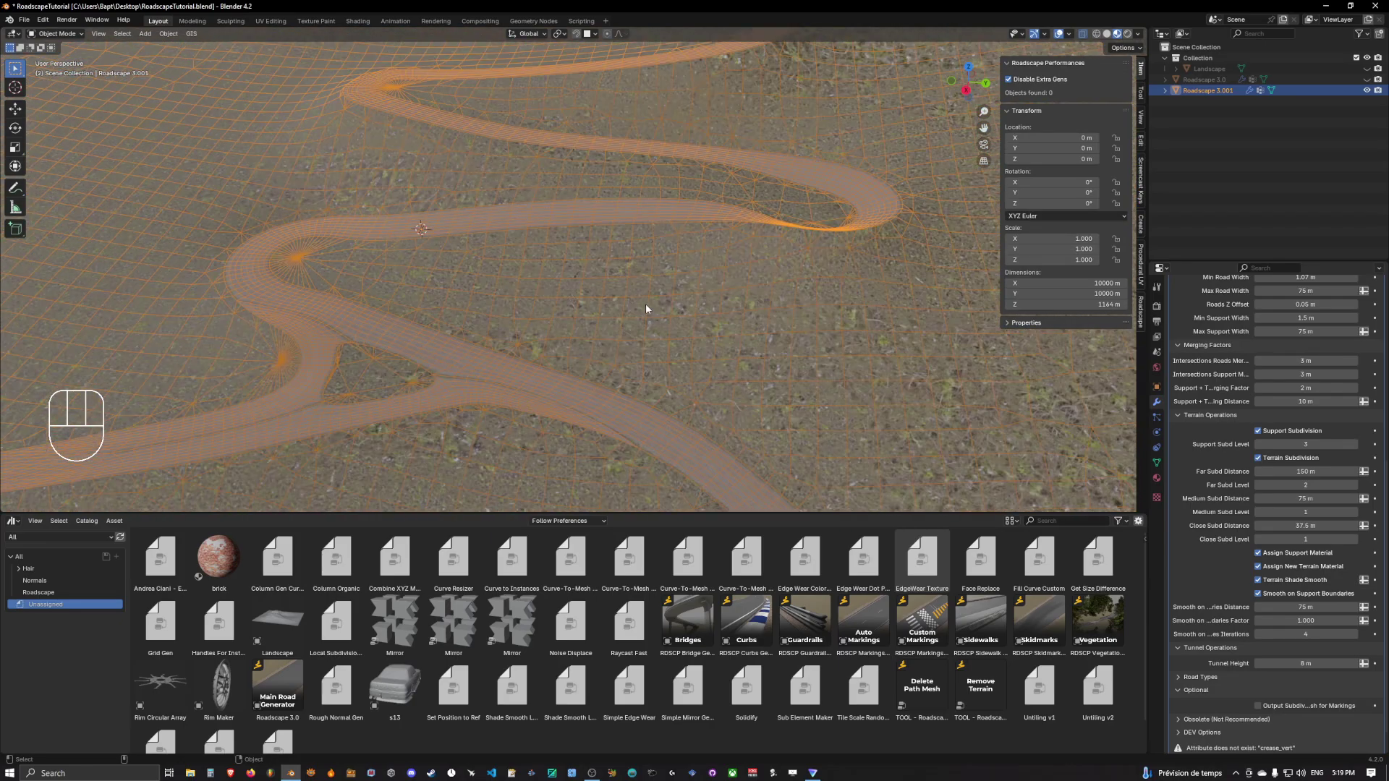
middle_drag(694, 304, 608, 293)
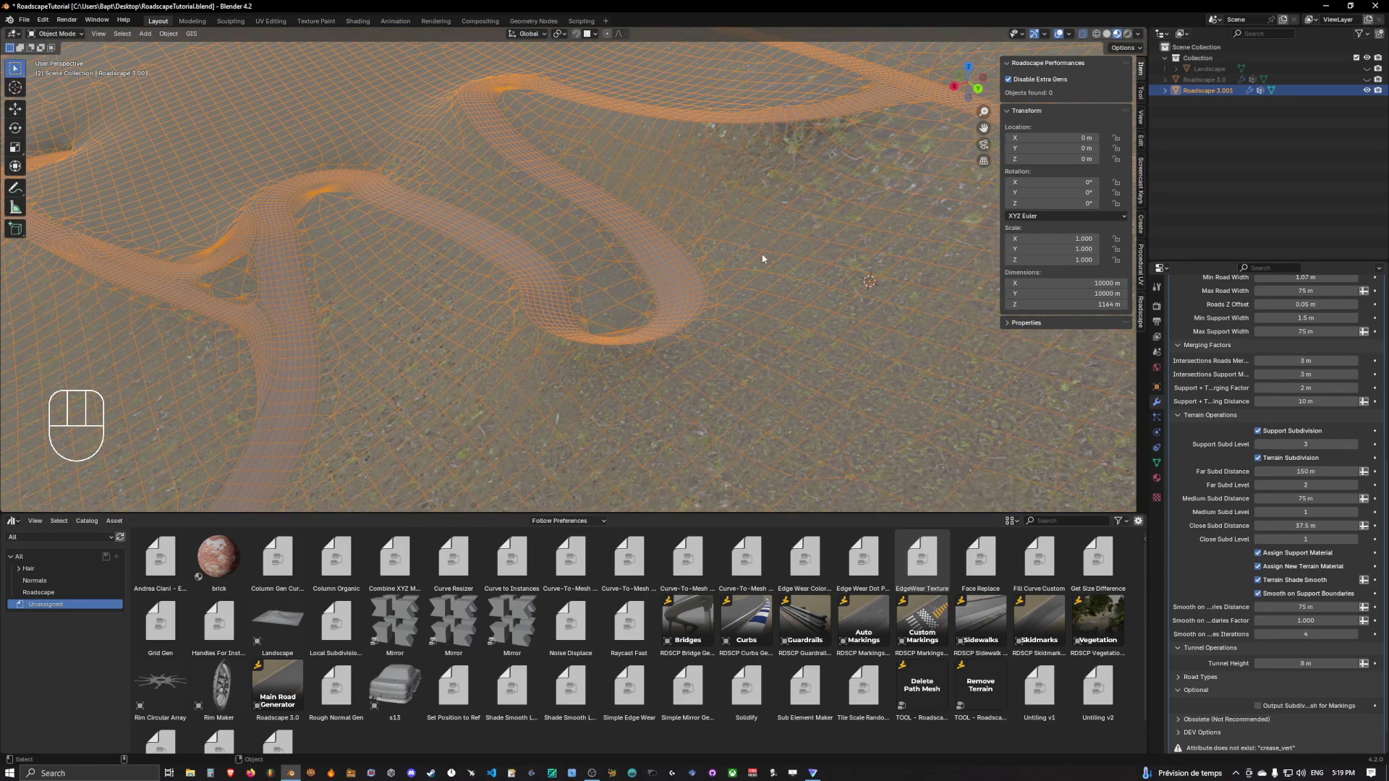
key(ctrl+a)
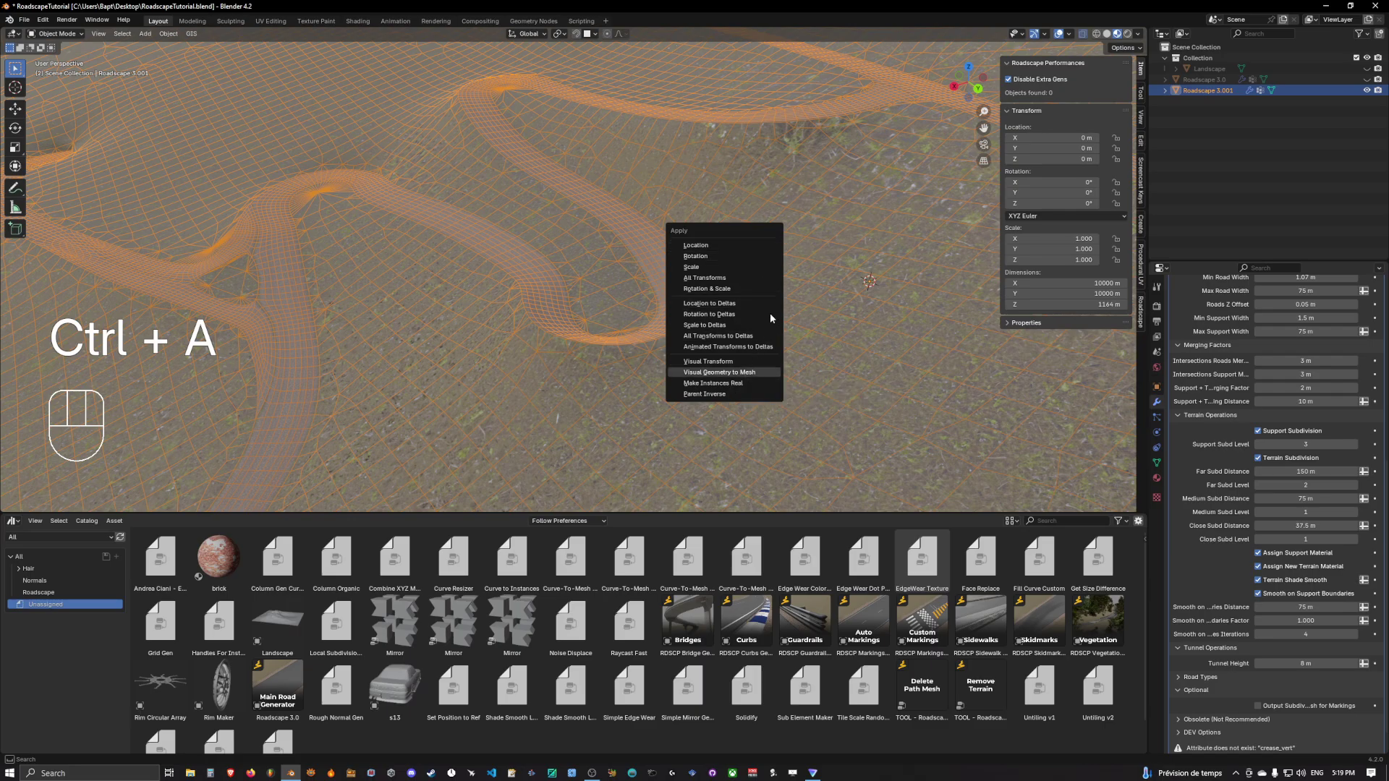
click(754, 300)
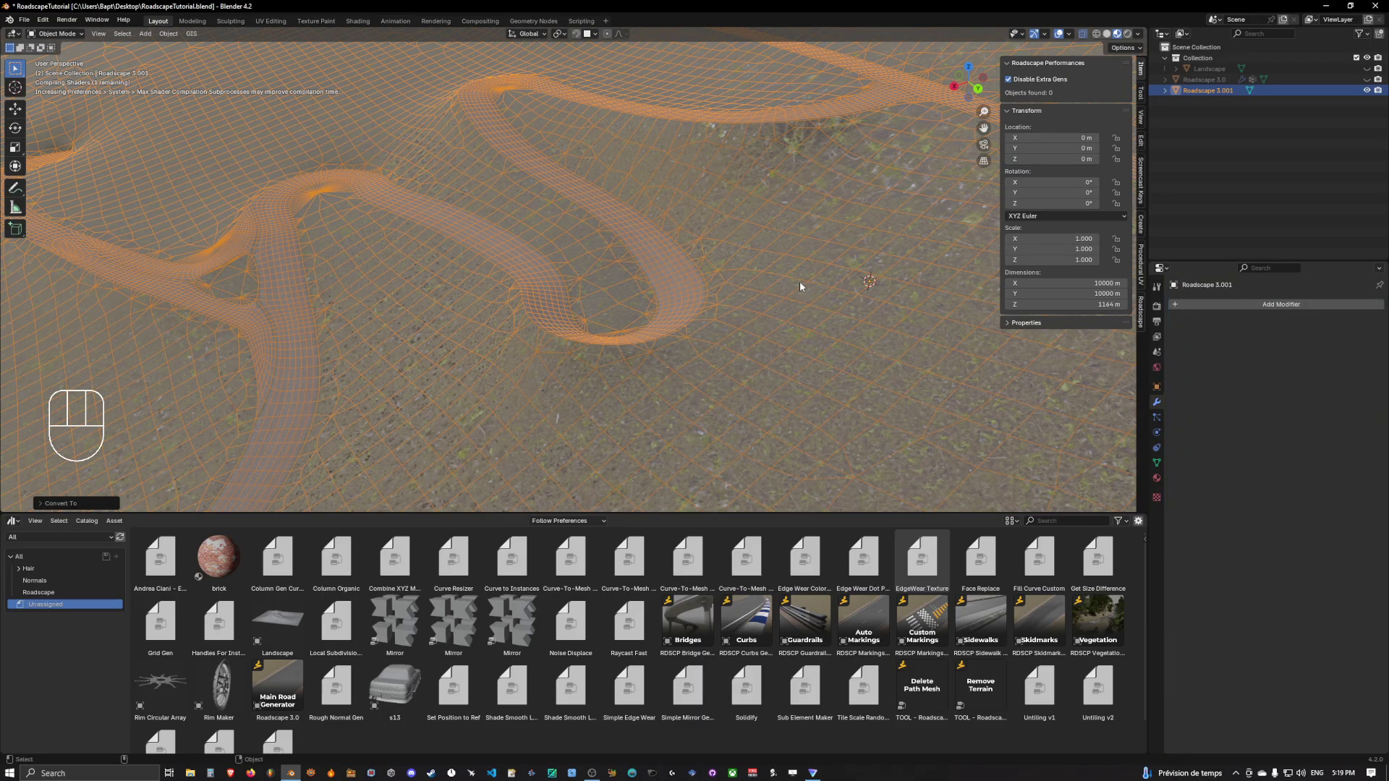
- Examine the converted terrain's vertices around the road bend in Edit Mode with X-ray turned off
key(Tab)
click(692, 269)
scroll(692, 269, up, 6)
middle_drag(693, 269, 753, 277)
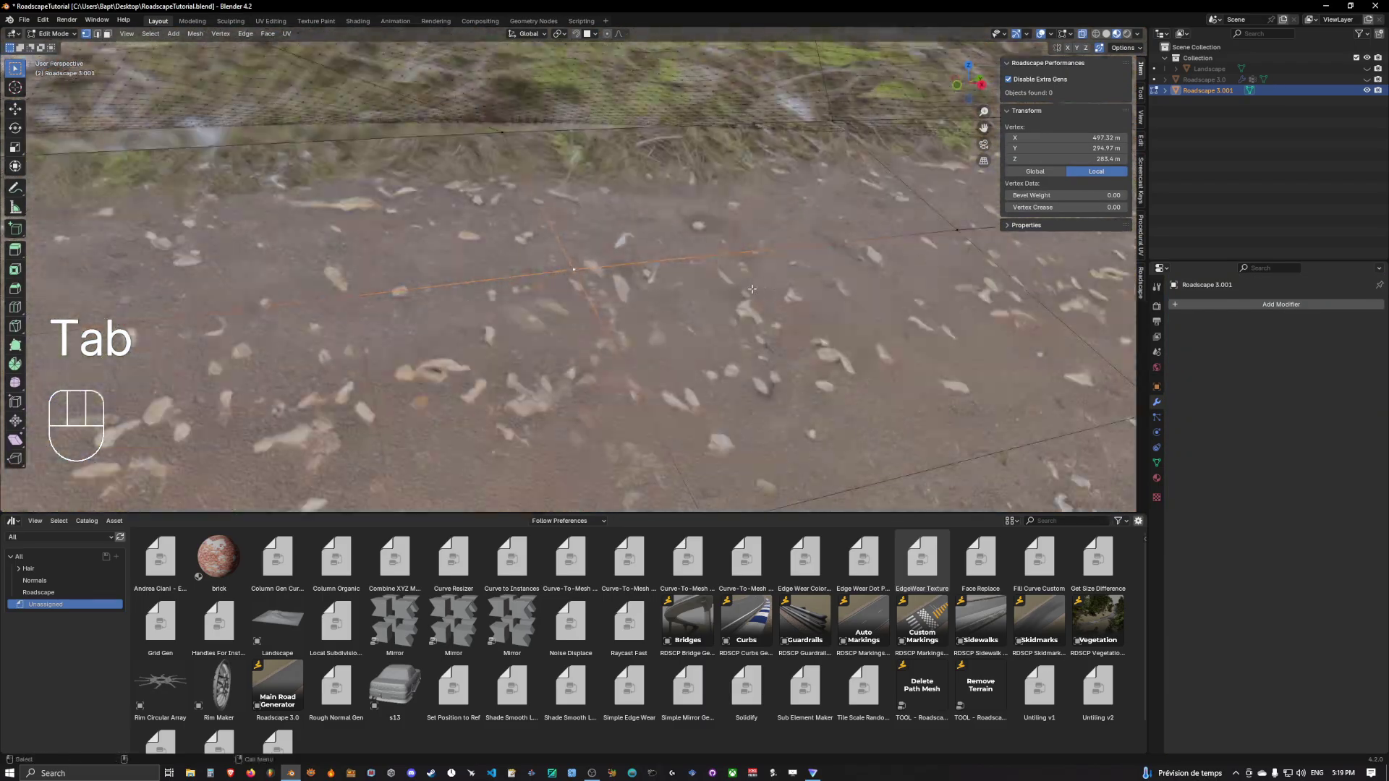
scroll(657, 283, down, 5)
middle_drag(657, 283, 722, 300)
scroll(723, 281, down, 3)
key(alt+z)
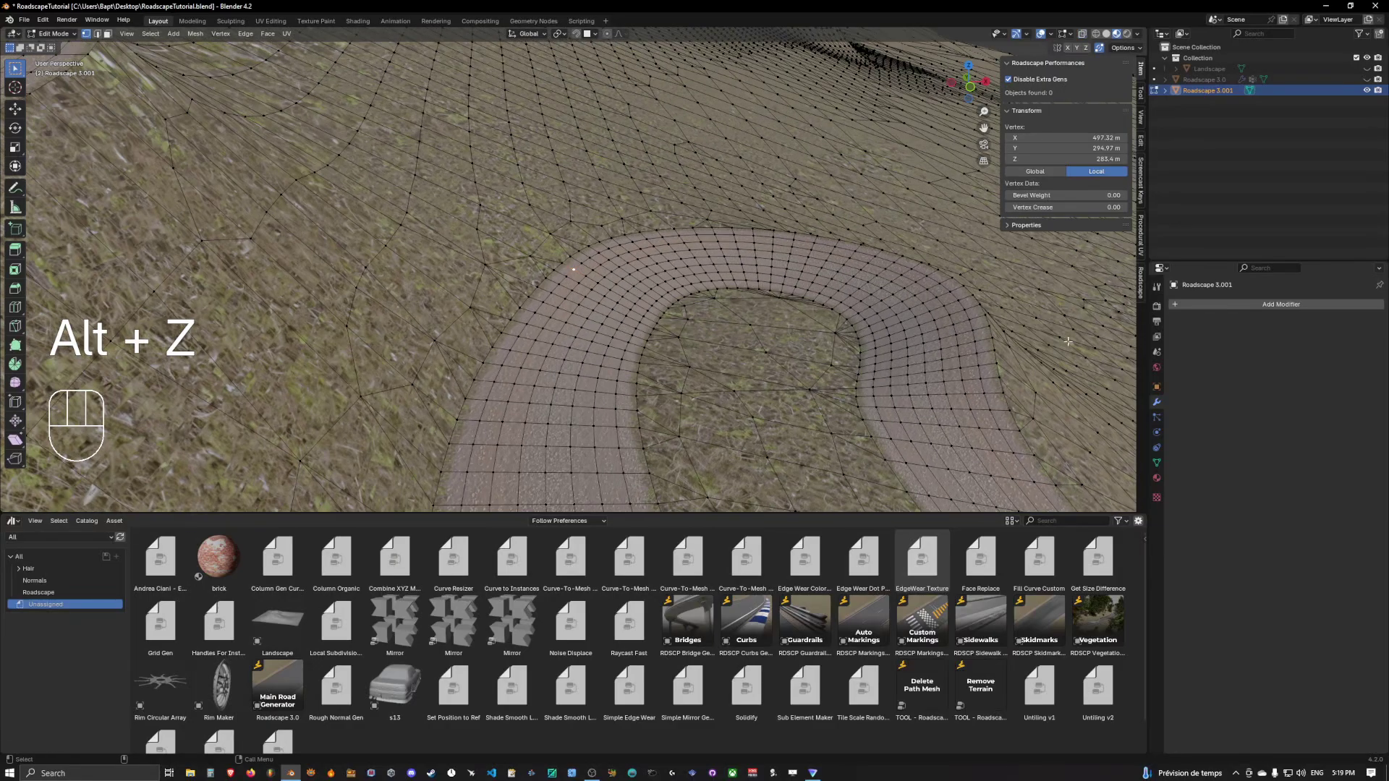
- Try moving a patch of road vertices on the converted mesh, undo the move and return to Object Mode
shift+middle_drag(745, 406, 807, 346)
scroll(807, 346, down, 4)
drag(544, 323, 643, 391)
key(g)
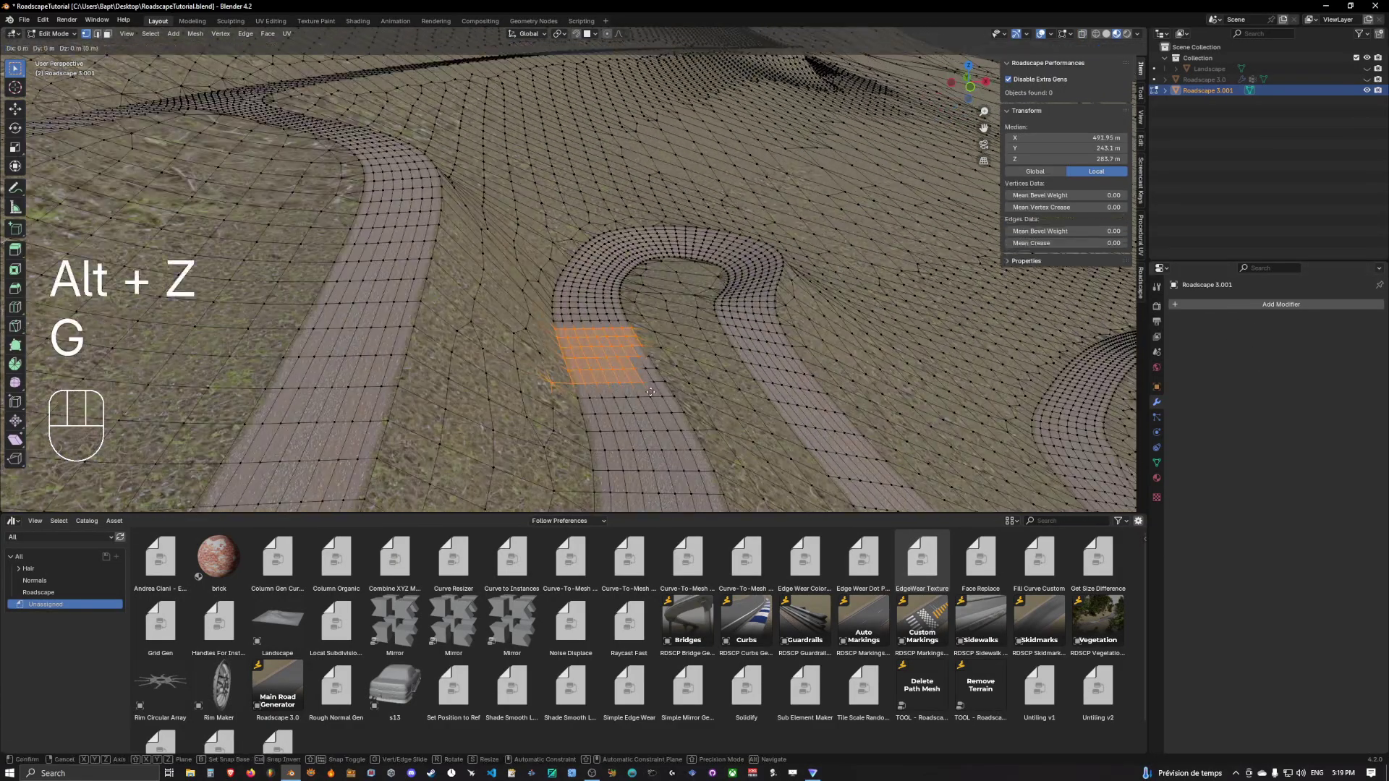
click(648, 361)
key(ctrl+z)
middle_drag(664, 364, 550, 347)
key(Tab)
- Add the RDSCP Vegetation Scatter asset from the asset library onto the terrain
middle_drag(550, 348, 604, 365)
shift+middle_drag(604, 366, 579, 285)
scroll(650, 289, down, 5)
scroll(648, 275, down, 6)
shift+middle_drag(578, 285, 526, 257)
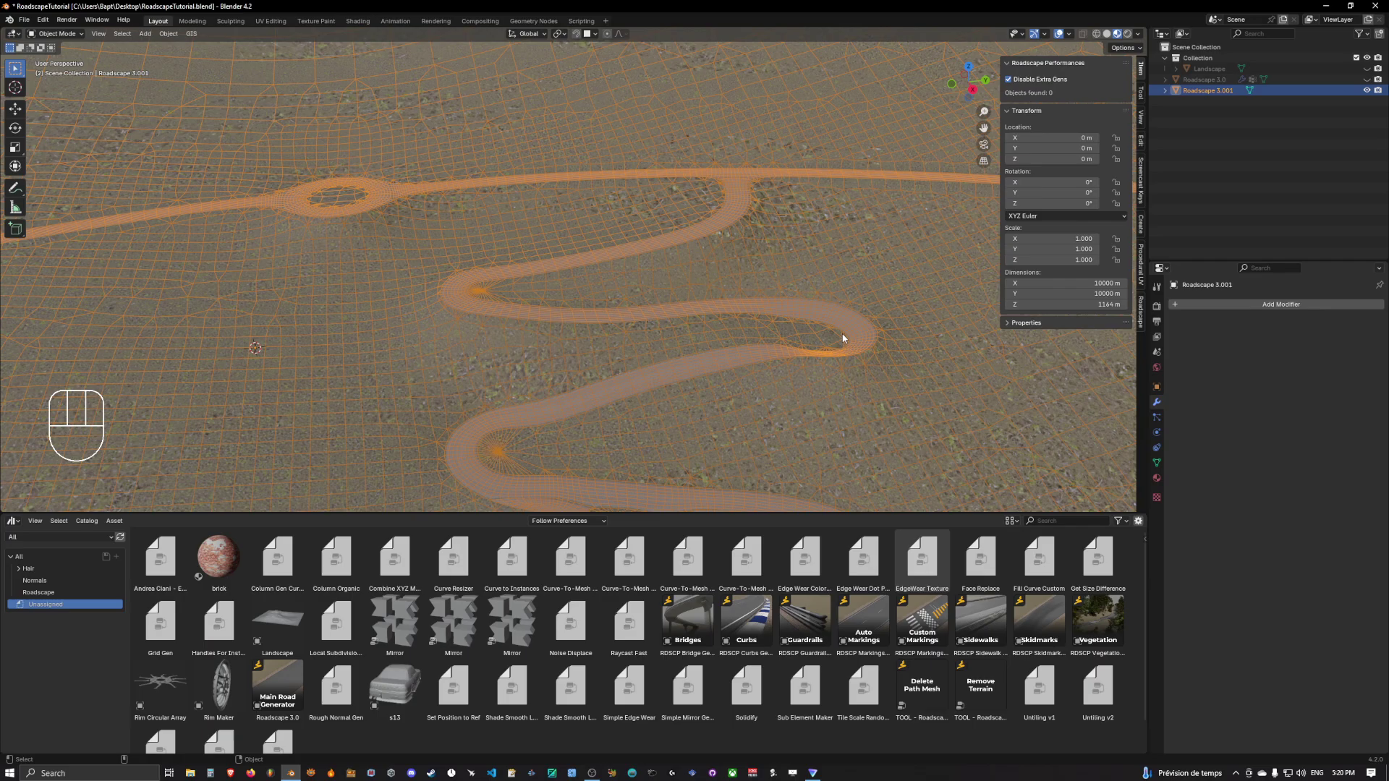
shift+middle_drag(930, 364, 828, 389)
shift+middle_drag(890, 456, 848, 324)
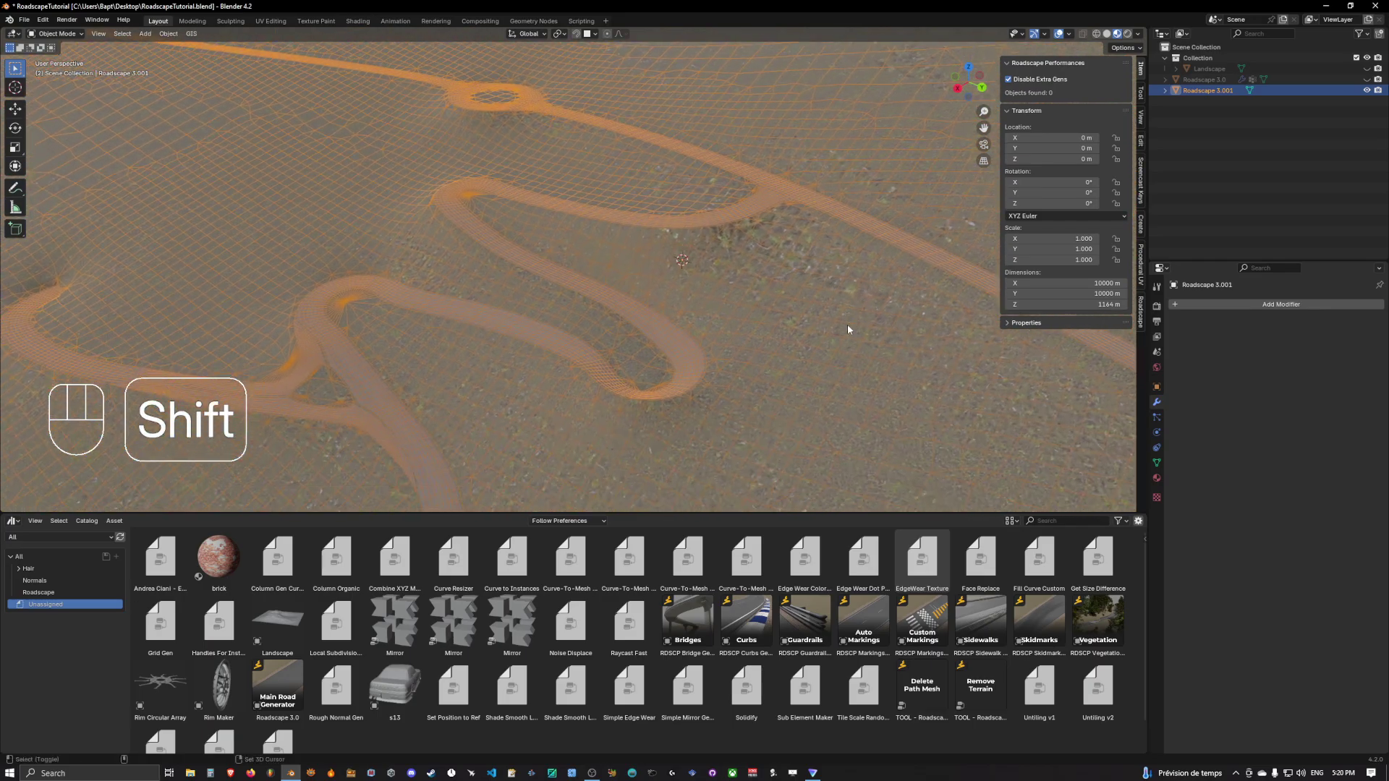
mouse_move(1098, 620)
mouse_down()
mouse_move(1088, 561)
mouse_move(893, 443)
mouse_move(829, 365)
mouse_move(837, 333)
mouse_up()
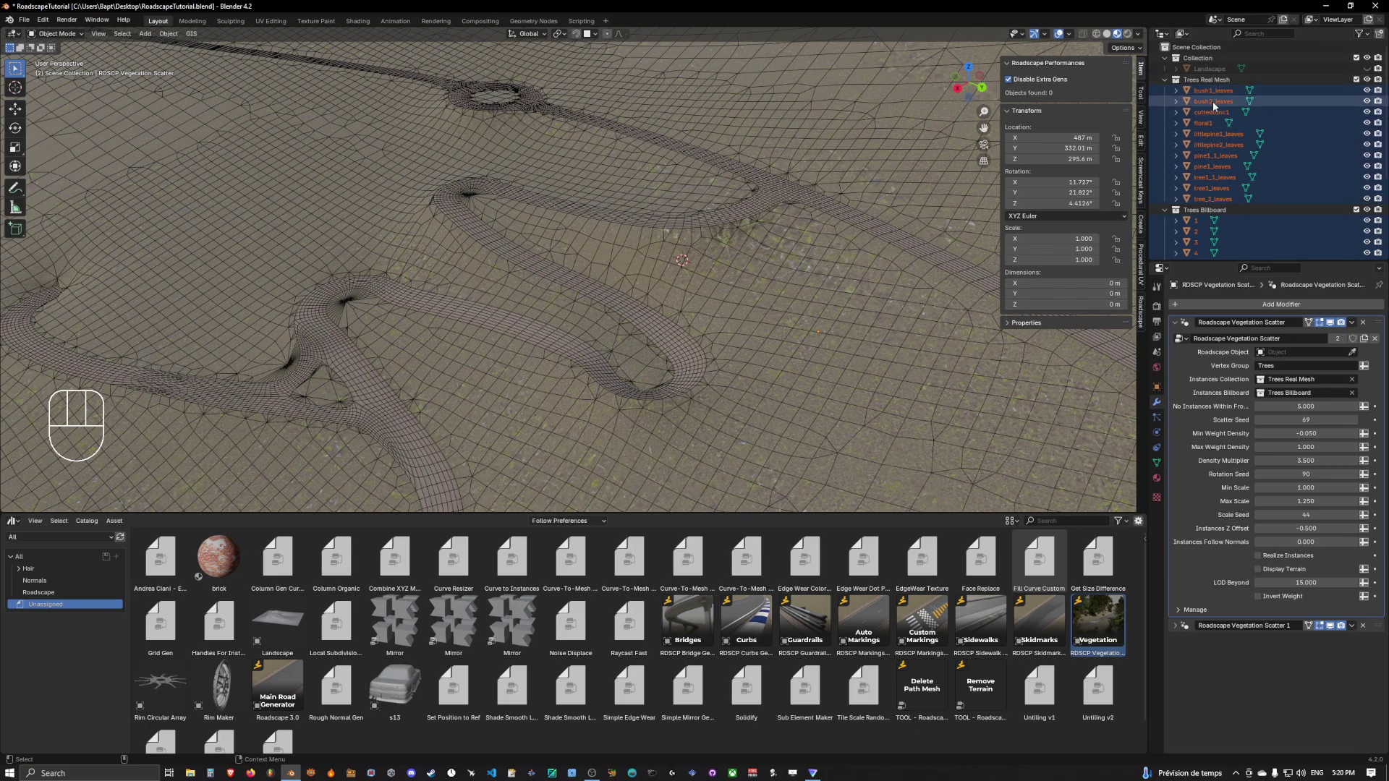
- Clear the scale, rotation and location of all the imported vegetation objects
scroll(1212, 145, down, 5)
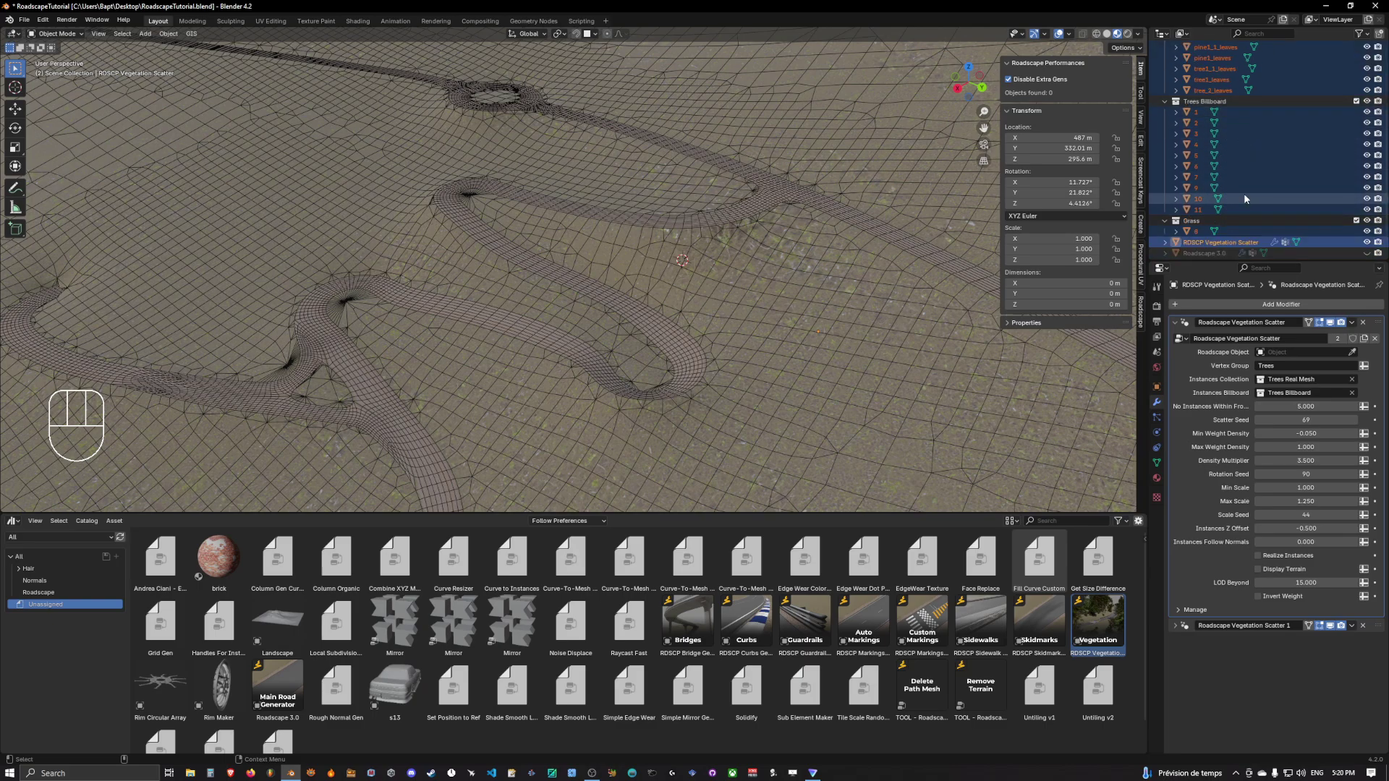
scroll(1194, 222, down, 1)
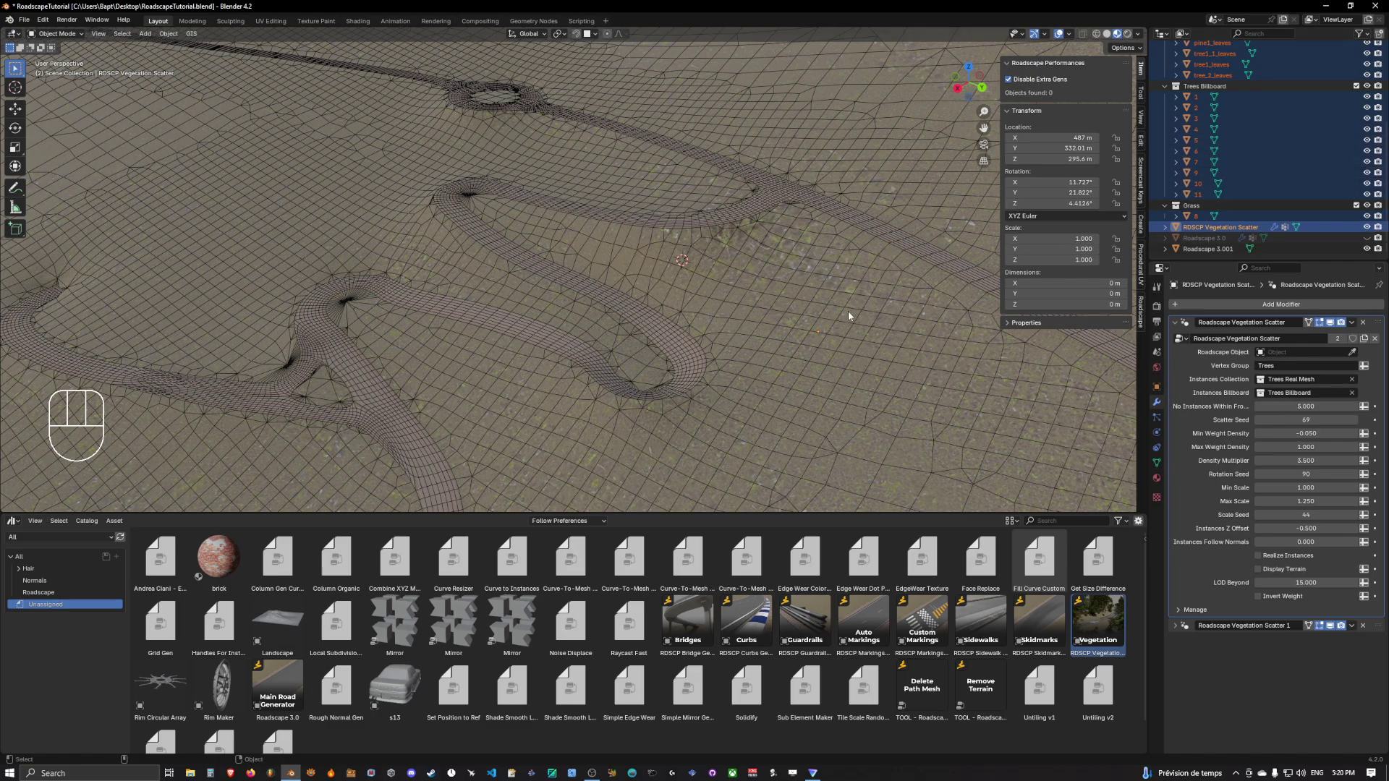
key(alt)
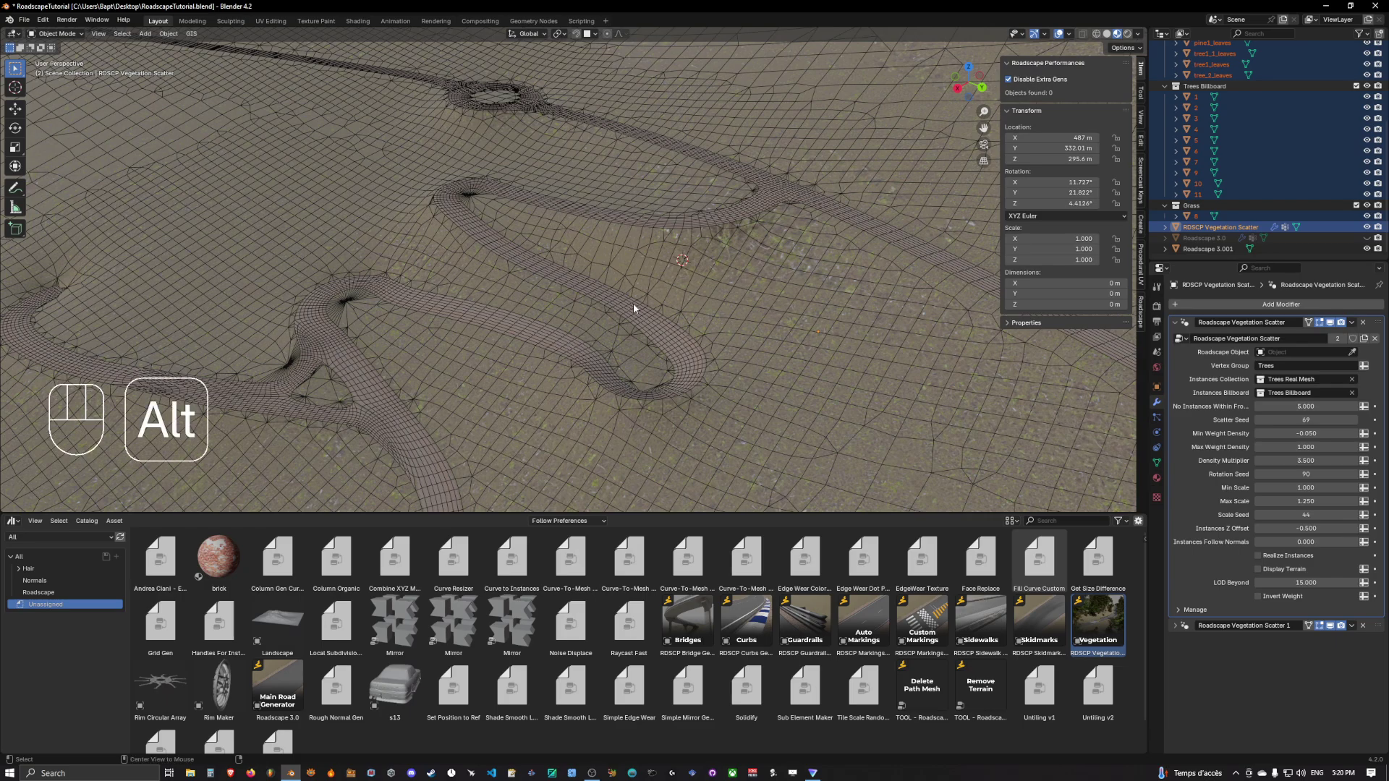
key(alt+s)
key(alt+r)
key(alt+g)
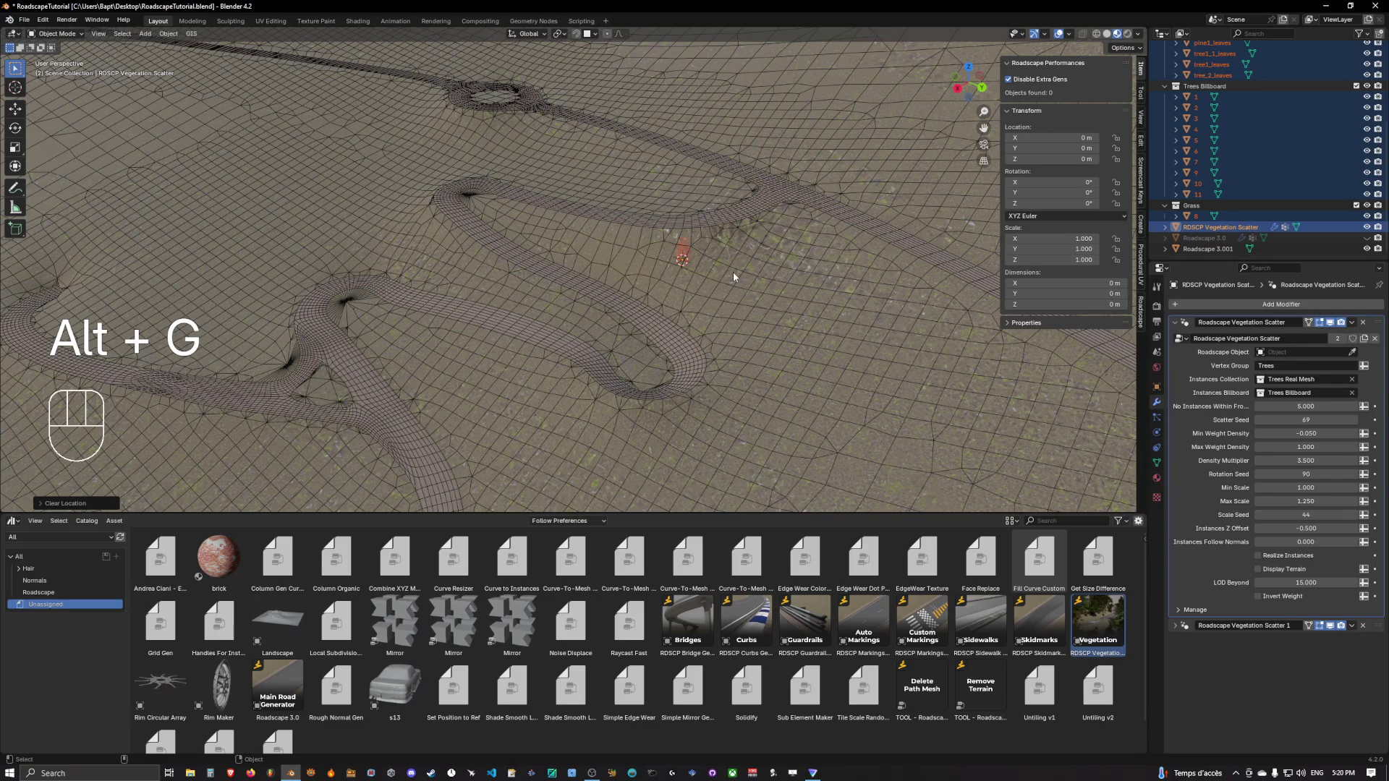
- Examine the imported tree and plant models gathered at the world origin
key(KP_Decimal)
middle_drag(726, 281, 761, 243)
scroll(735, 262, up, 3)
click(796, 301)
middle_drag(762, 242, 727, 268)
scroll(741, 251, up, 5)
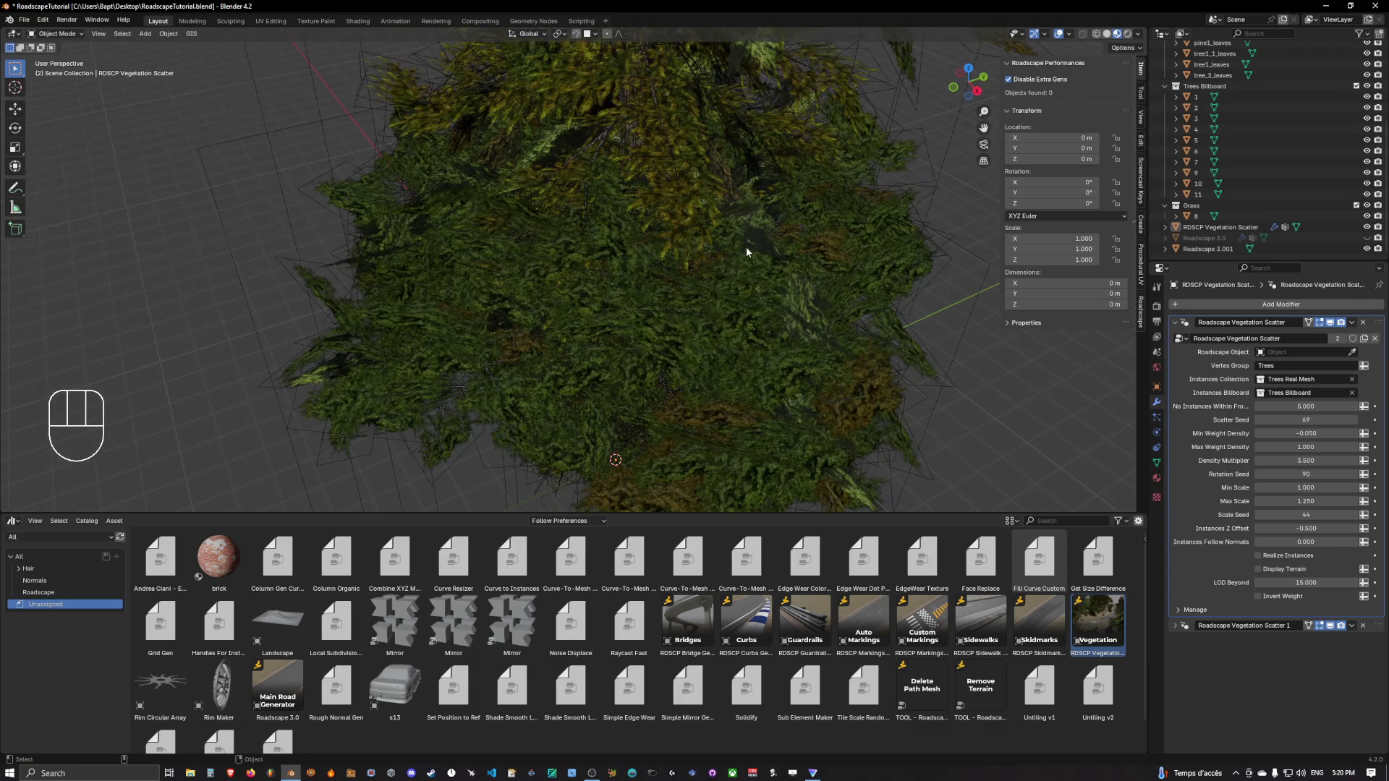
scroll(759, 260, down, 7)
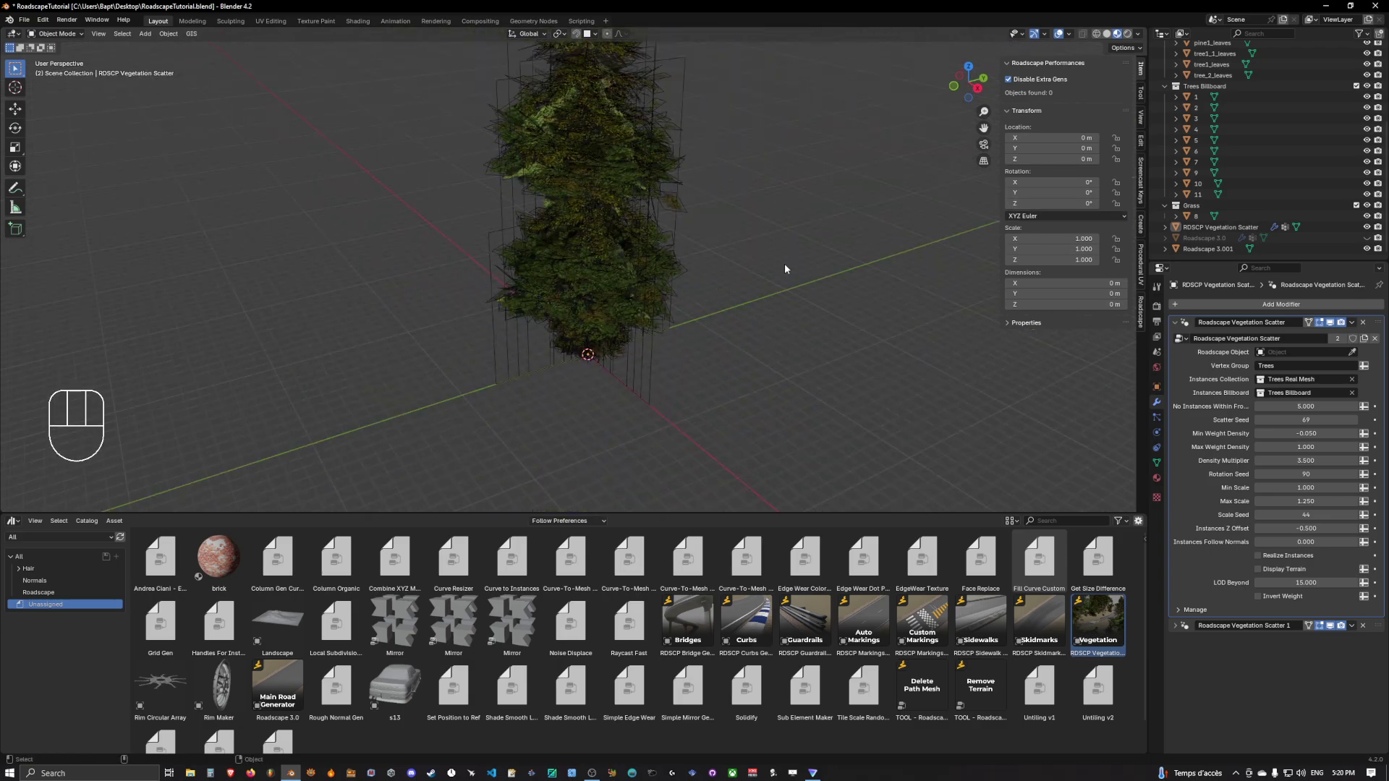
shift+middle_drag(778, 269, 749, 301)
scroll(1230, 145, up, 4)
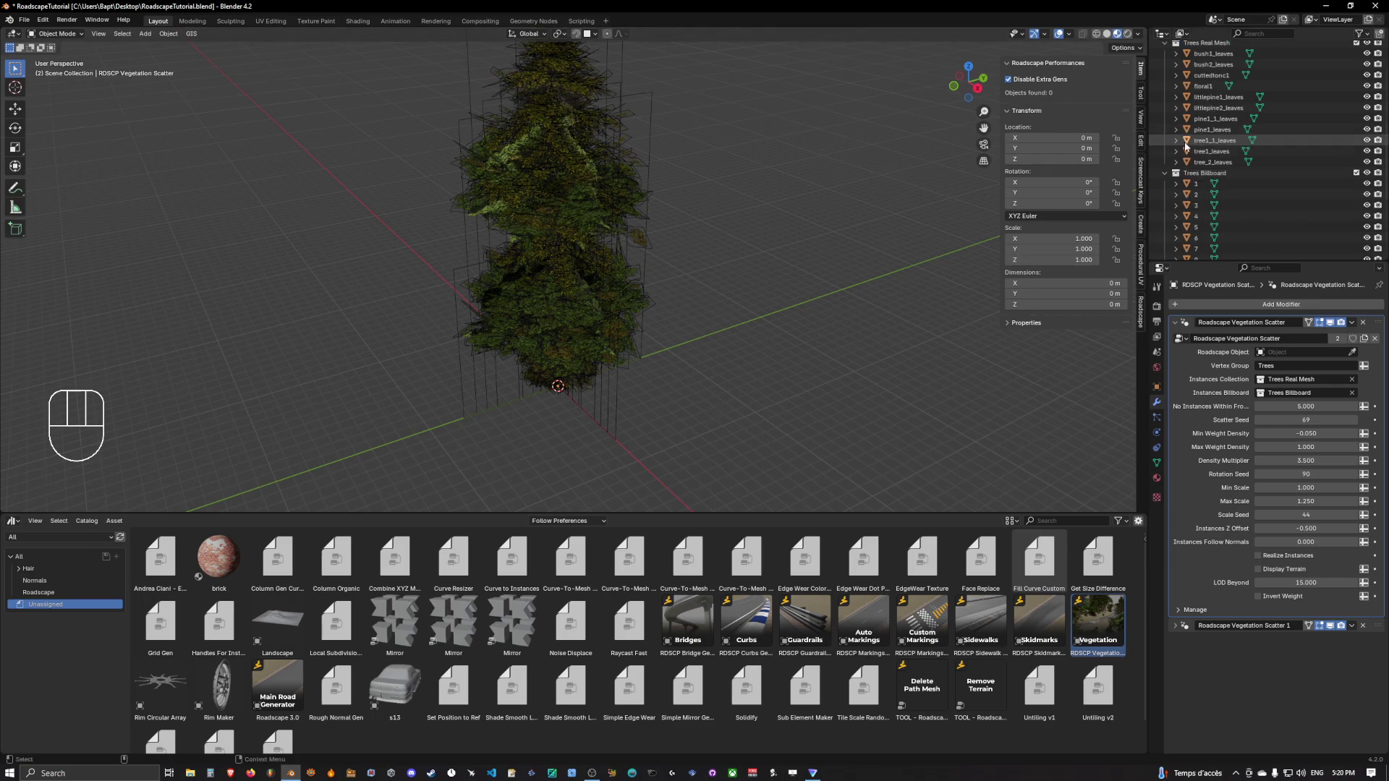
- Collapse the Trees Real Mesh, Trees Billboard and Grass collections in the scene hierarchy
click(1165, 44)
click(1166, 88)
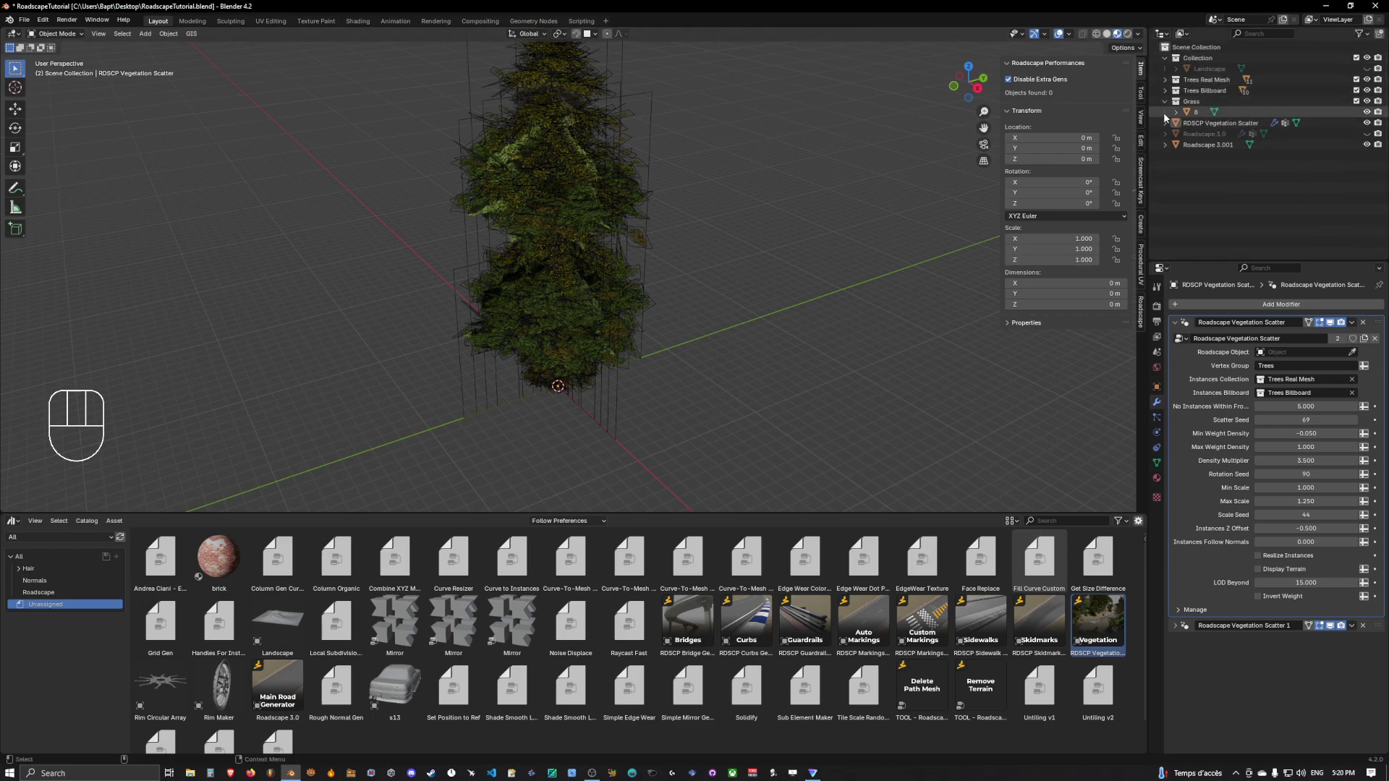
click(1164, 102)
- Compare the converted Roadscape 3.001 mesh with the original Roadscape 3.0 object and its modifier settings
scroll(731, 286, up, 3)
scroll(739, 283, down, 8)
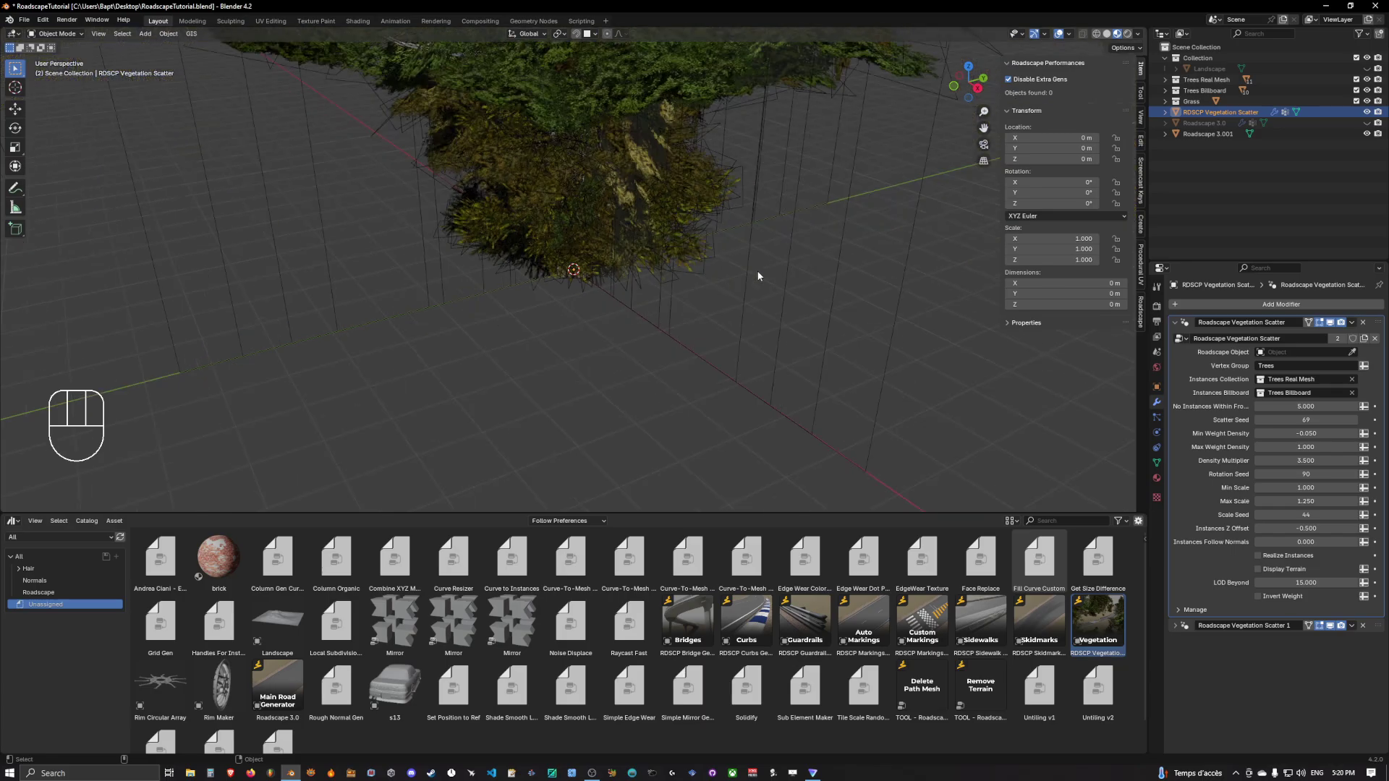
scroll(758, 272, down, 12)
middle_drag(757, 272, 796, 284)
scroll(796, 284, up, 6)
click(1207, 135)
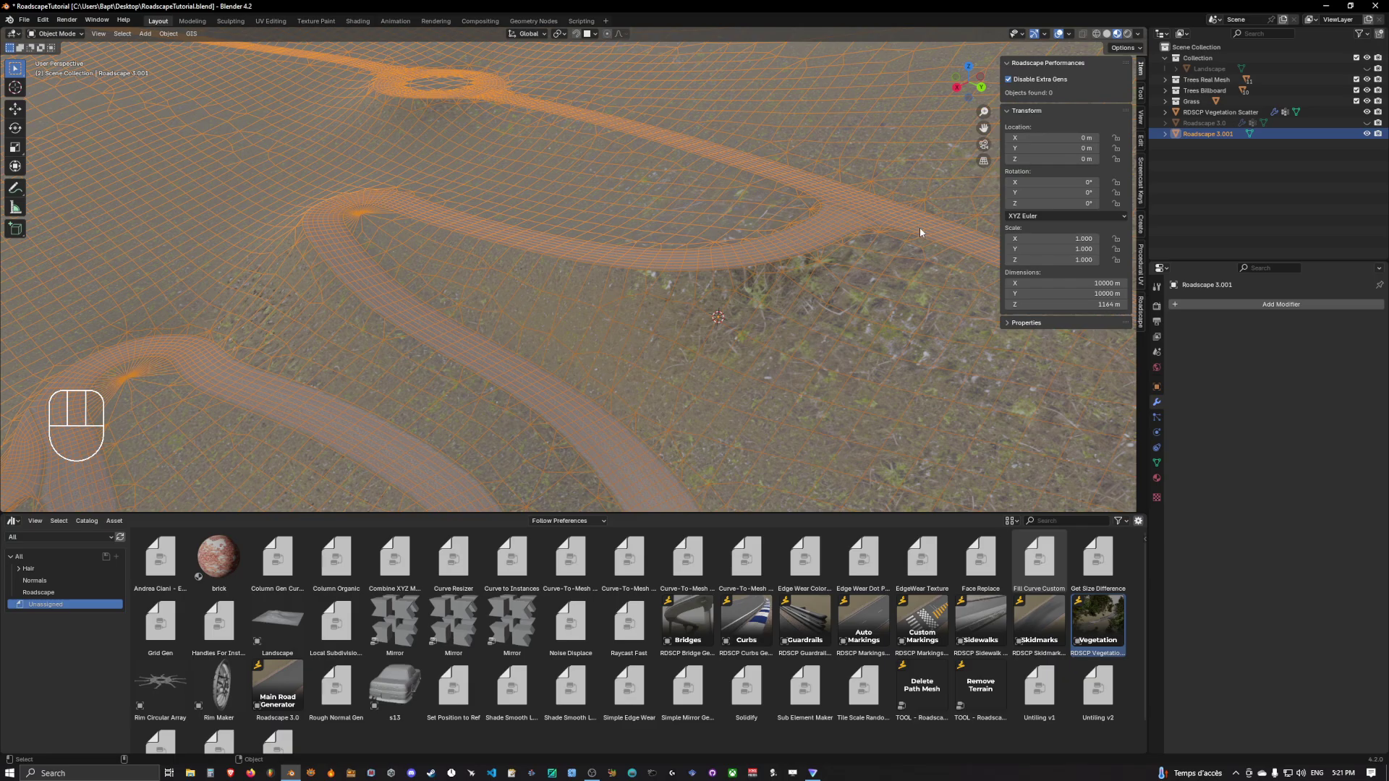
click(1208, 123)
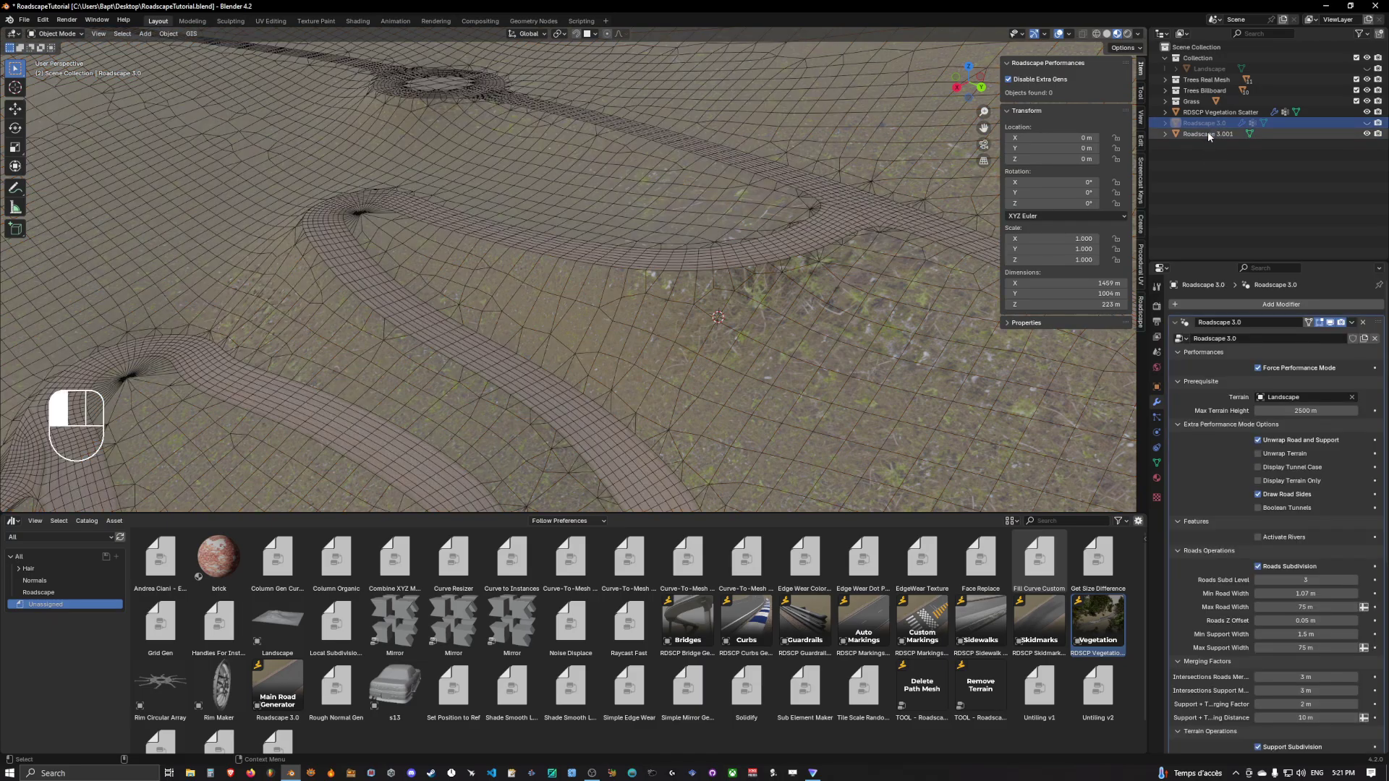
click(1208, 133)
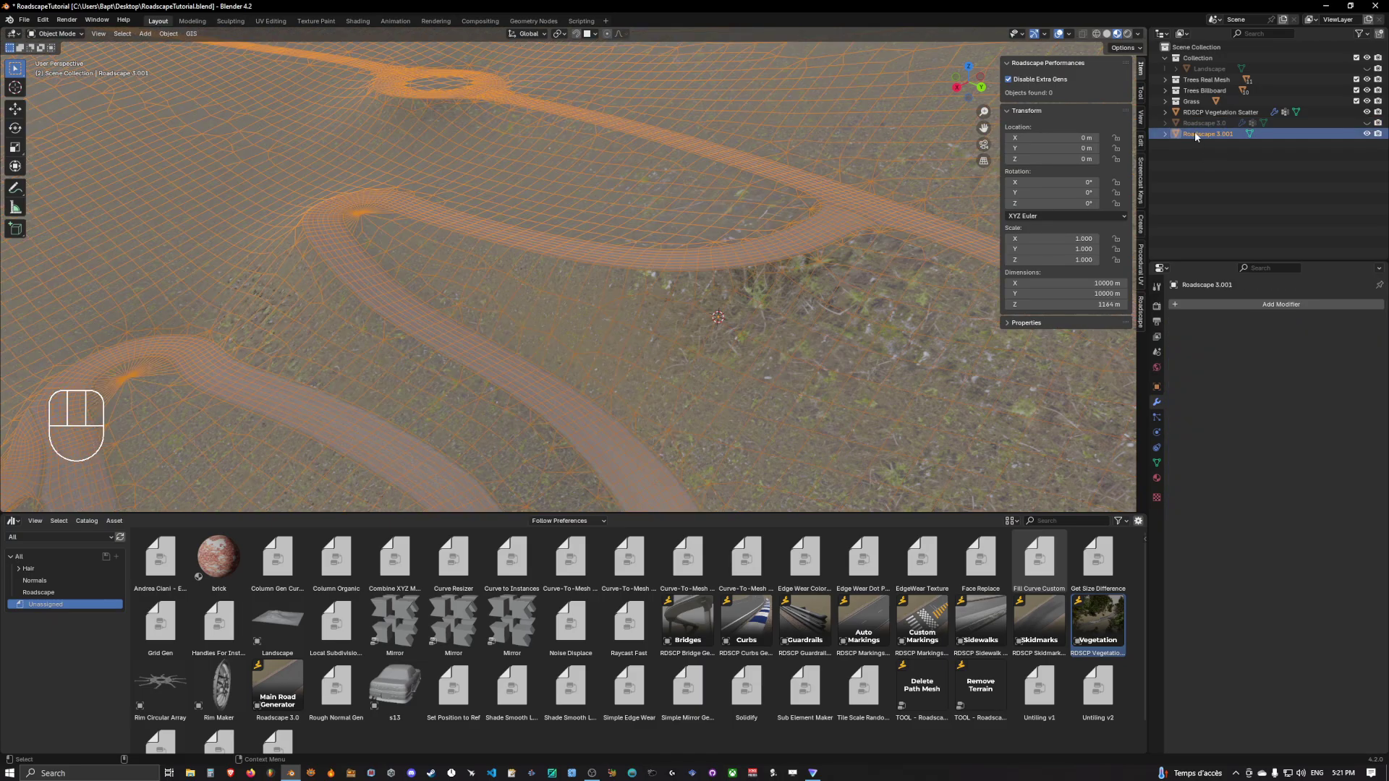
click(1208, 123)
- Join the converted Roadscape 3.001 terrain mesh into the RDSCP Vegetation Scatter object
click(1214, 133)
key(ctrl)
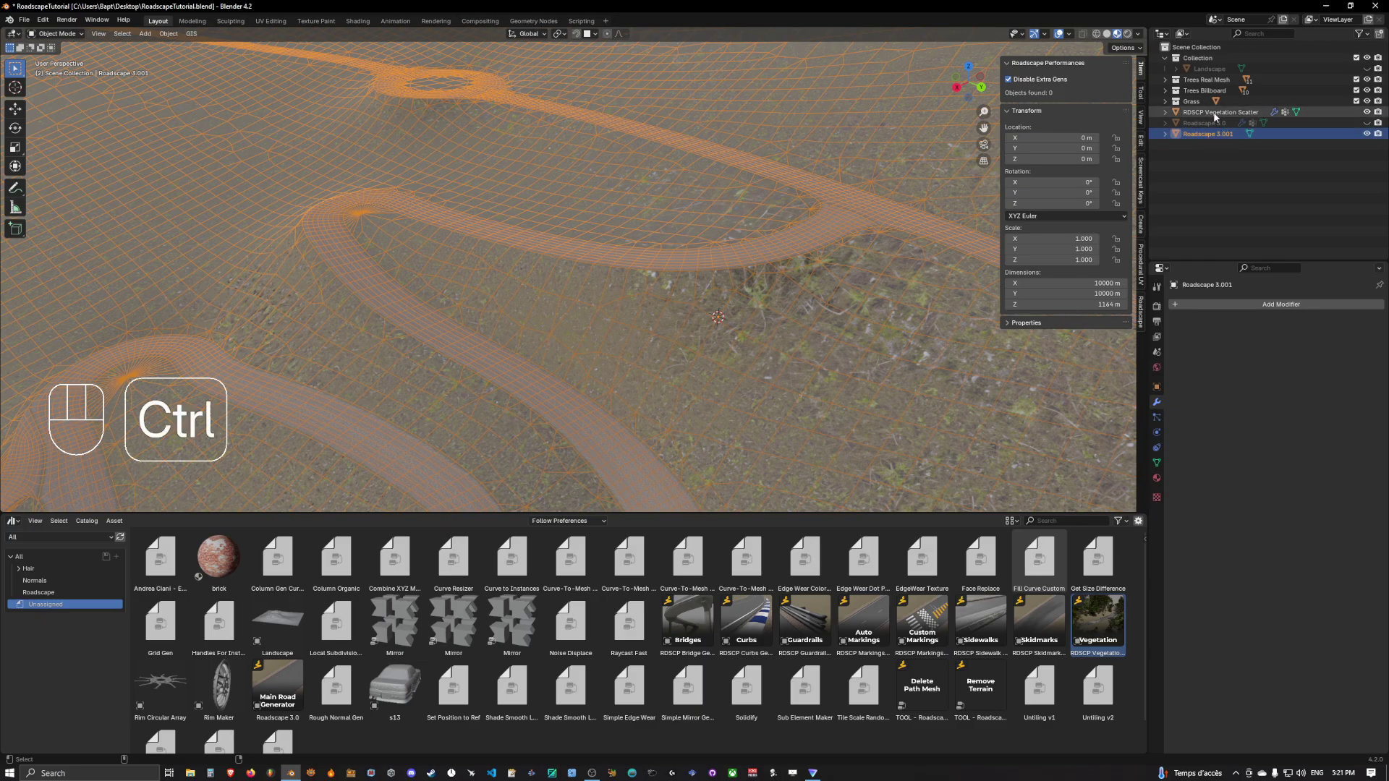
ctrl+click(1216, 114)
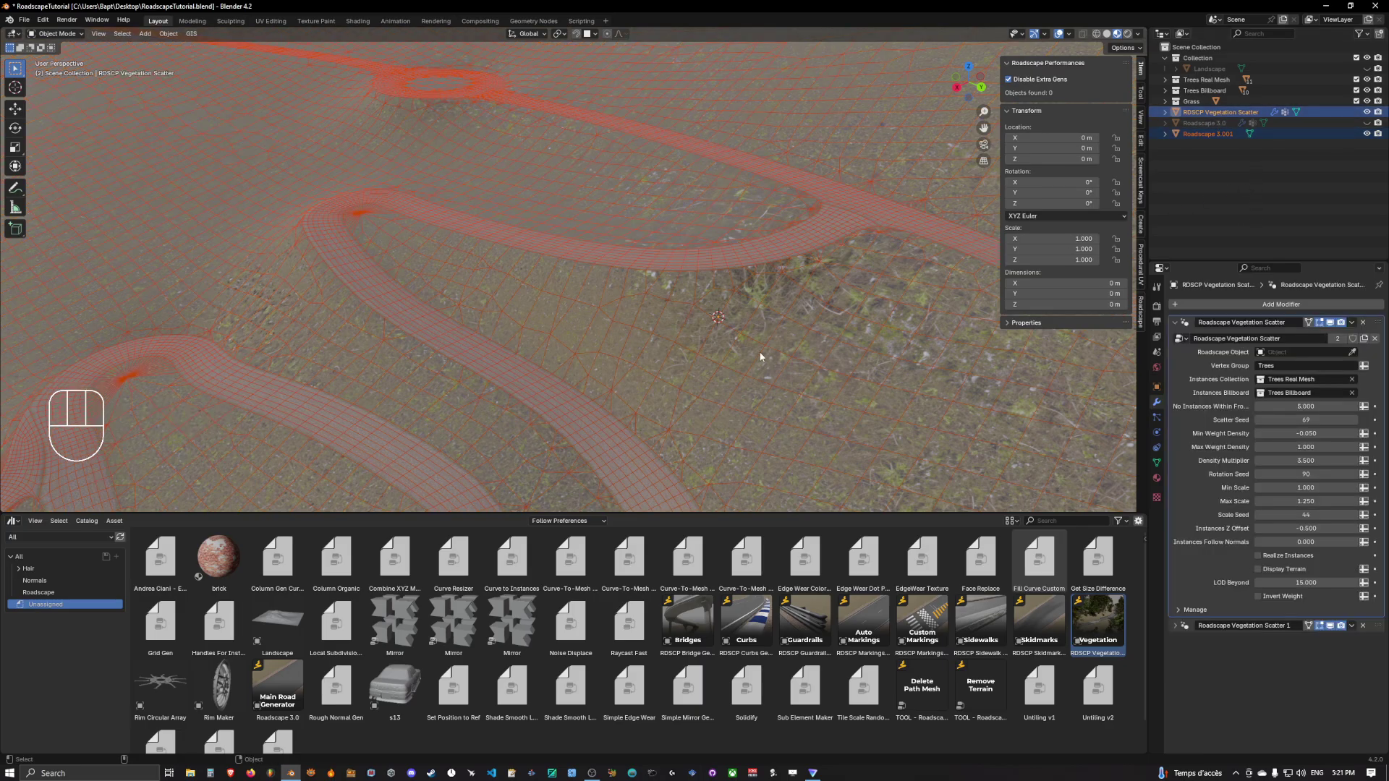
key(ctrl+j)
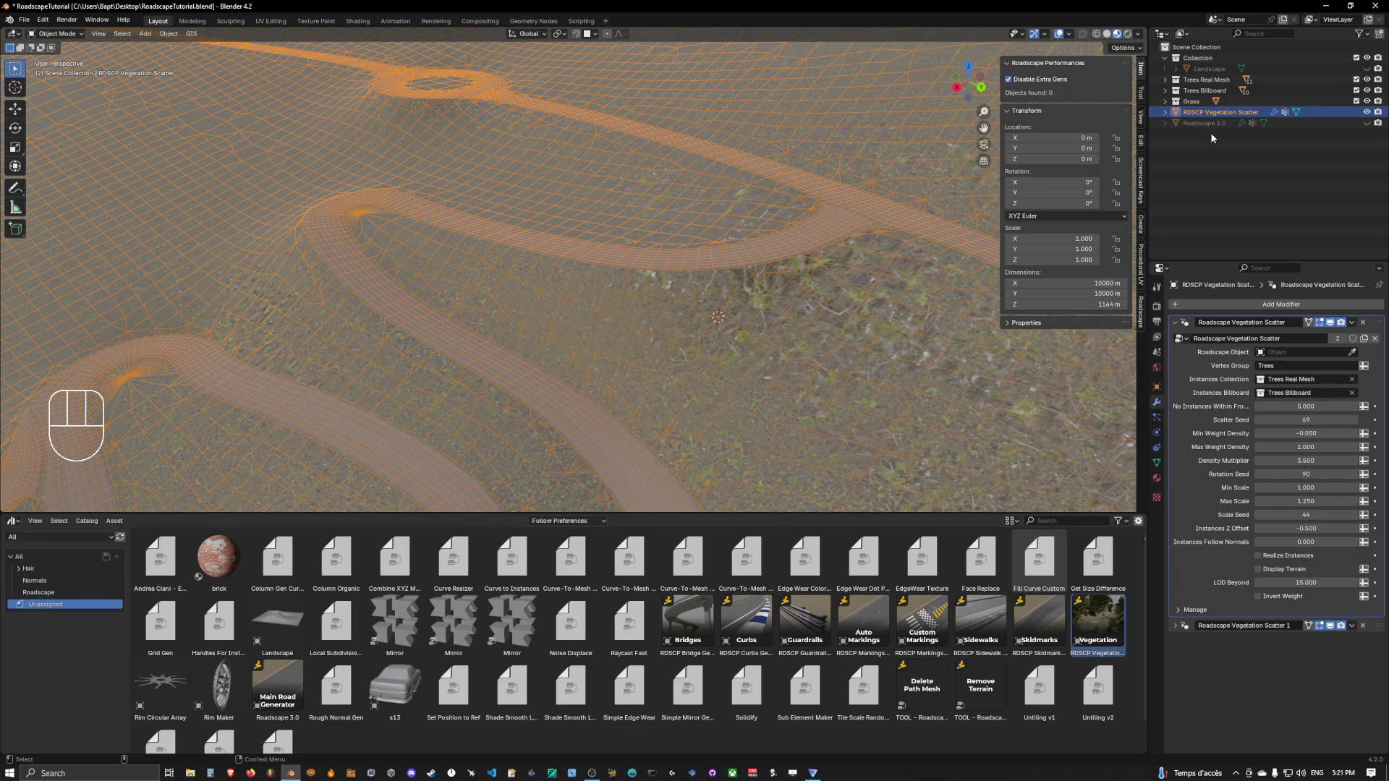
- Try moving one road-edge vertex of the joined vegetation scatter mesh along Z in Edit Mode, and undo the move
click(1249, 124)
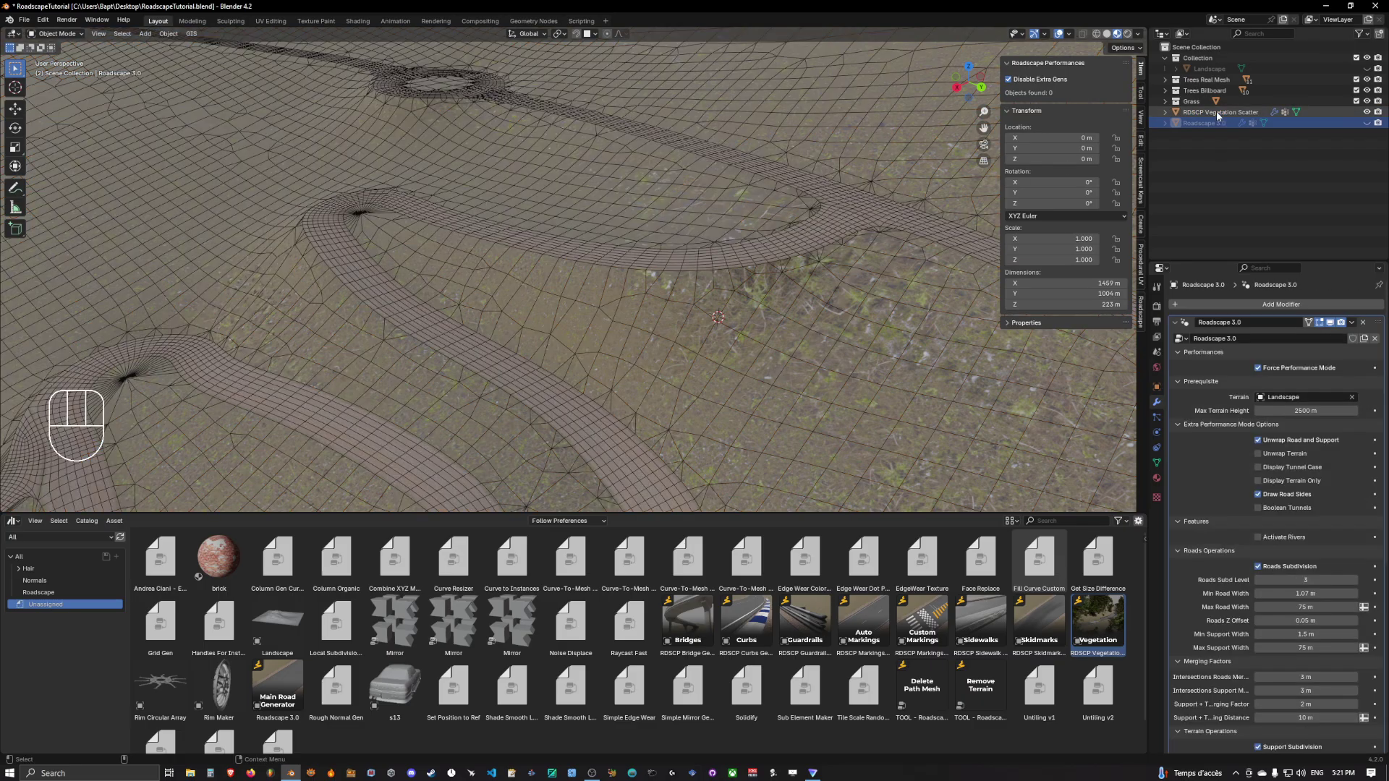
click(1217, 112)
key(Tab)
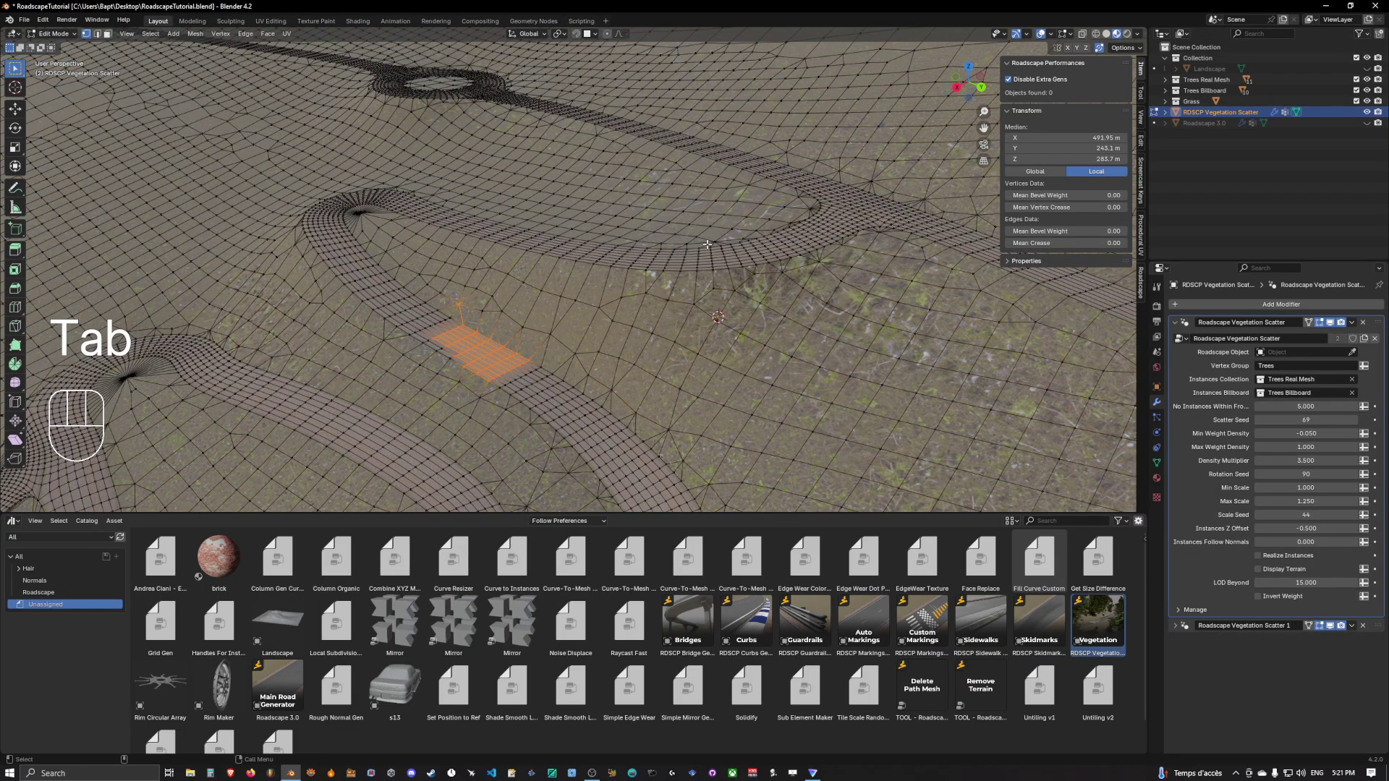
key(a)
drag(696, 289, 641, 231)
scroll(640, 235, up, 5)
middle_drag(557, 210, 700, 226)
click(603, 245)
key(g)
key(z)
click(650, 247)
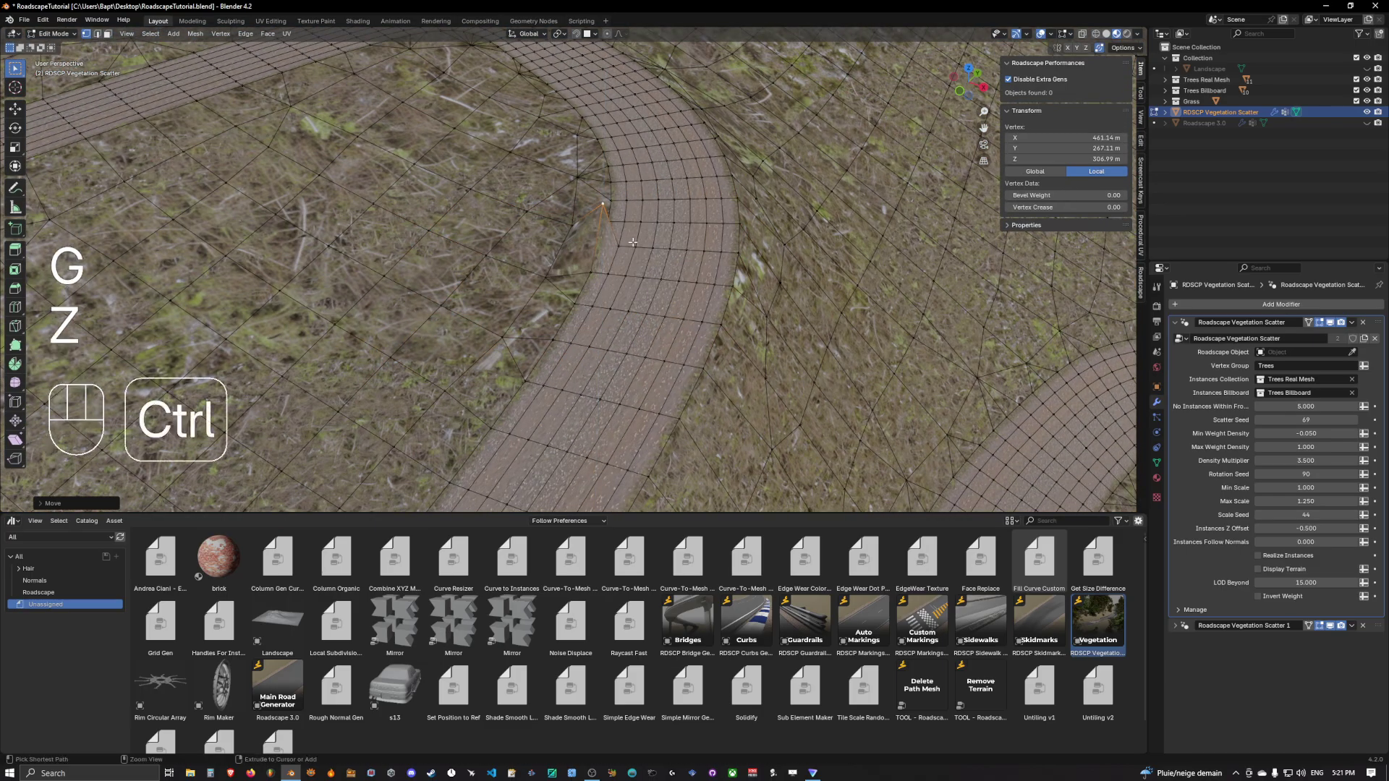
key(ctrl+z)
key(Tab)
scroll(695, 248, down, 8)
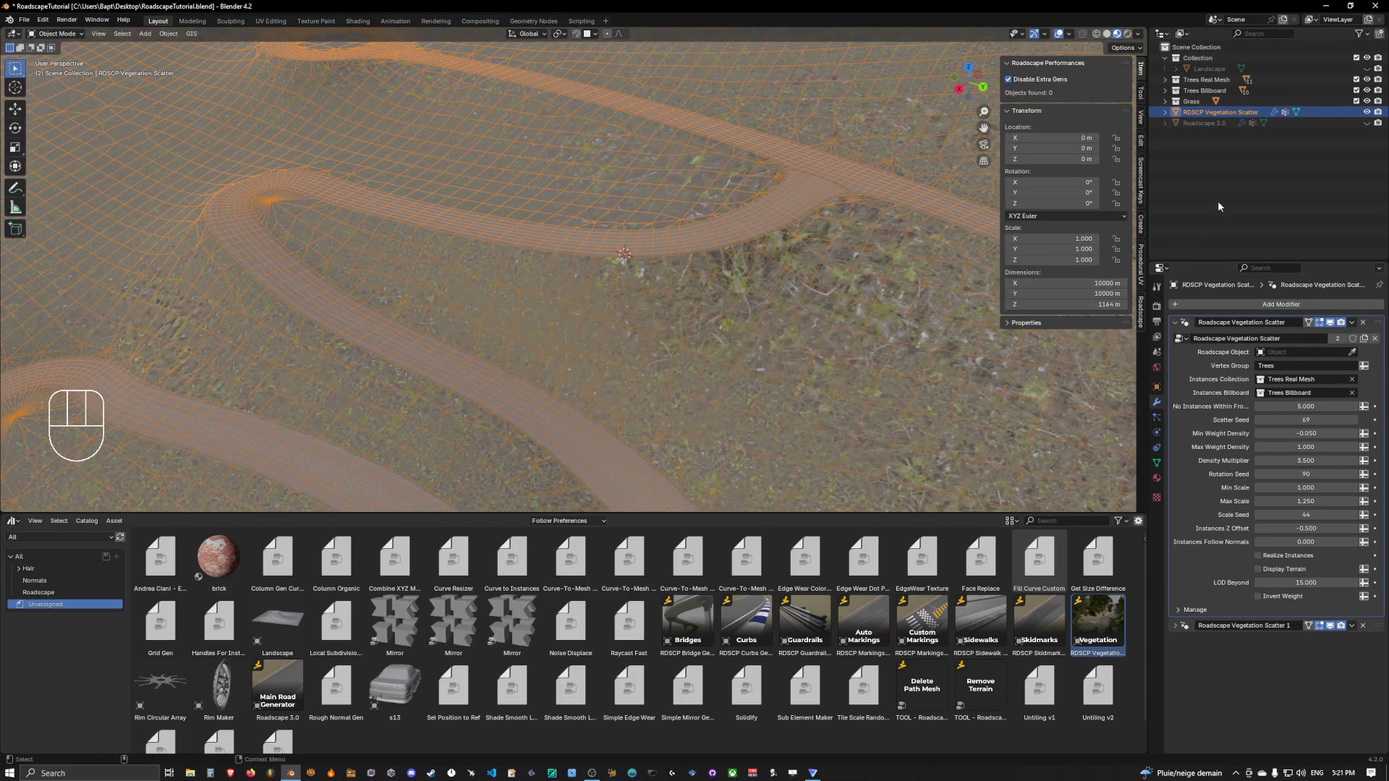
- Assign Roadscape 3.0 as the Roadscape Object in both the trees and the grass Vegetation Scatter modifiers
click(1174, 626)
scroll(1222, 508, down, 2)
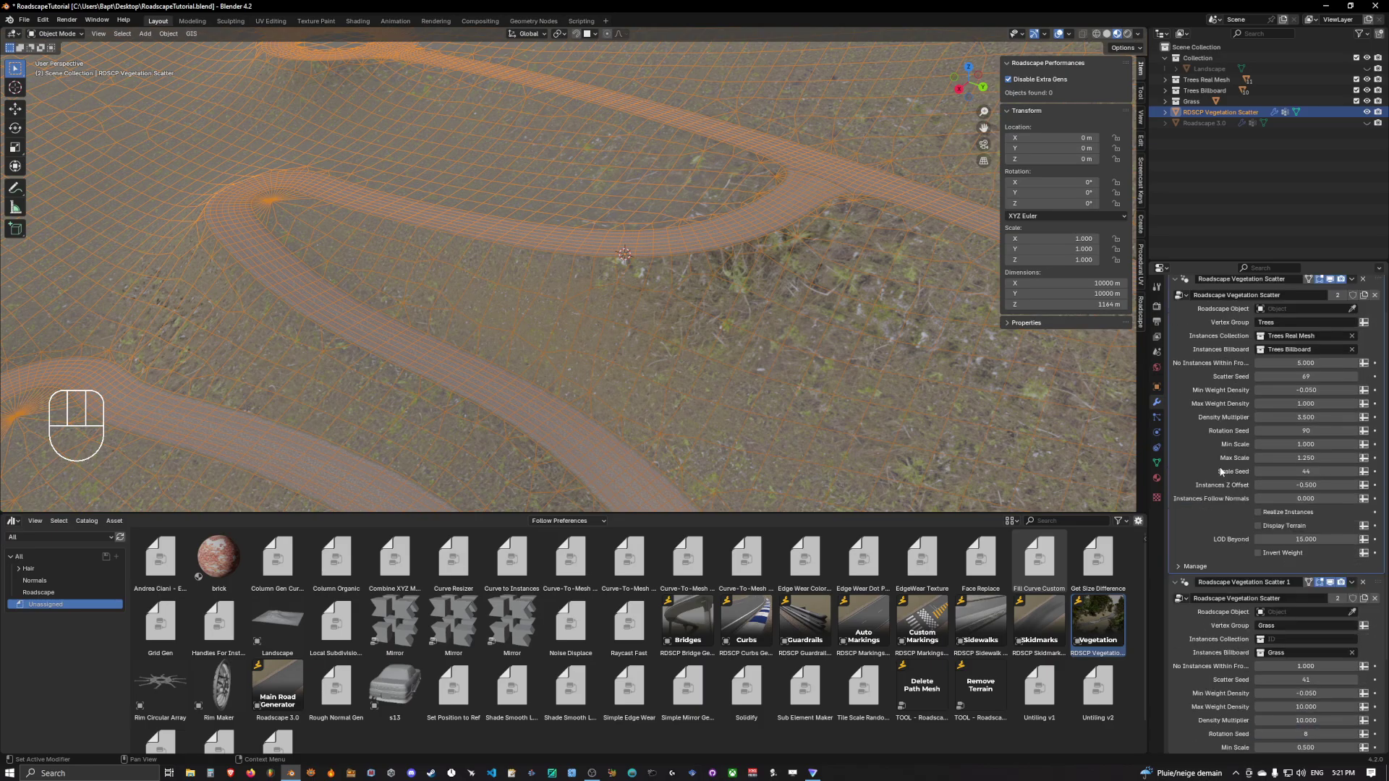
scroll(1234, 373, up, 2)
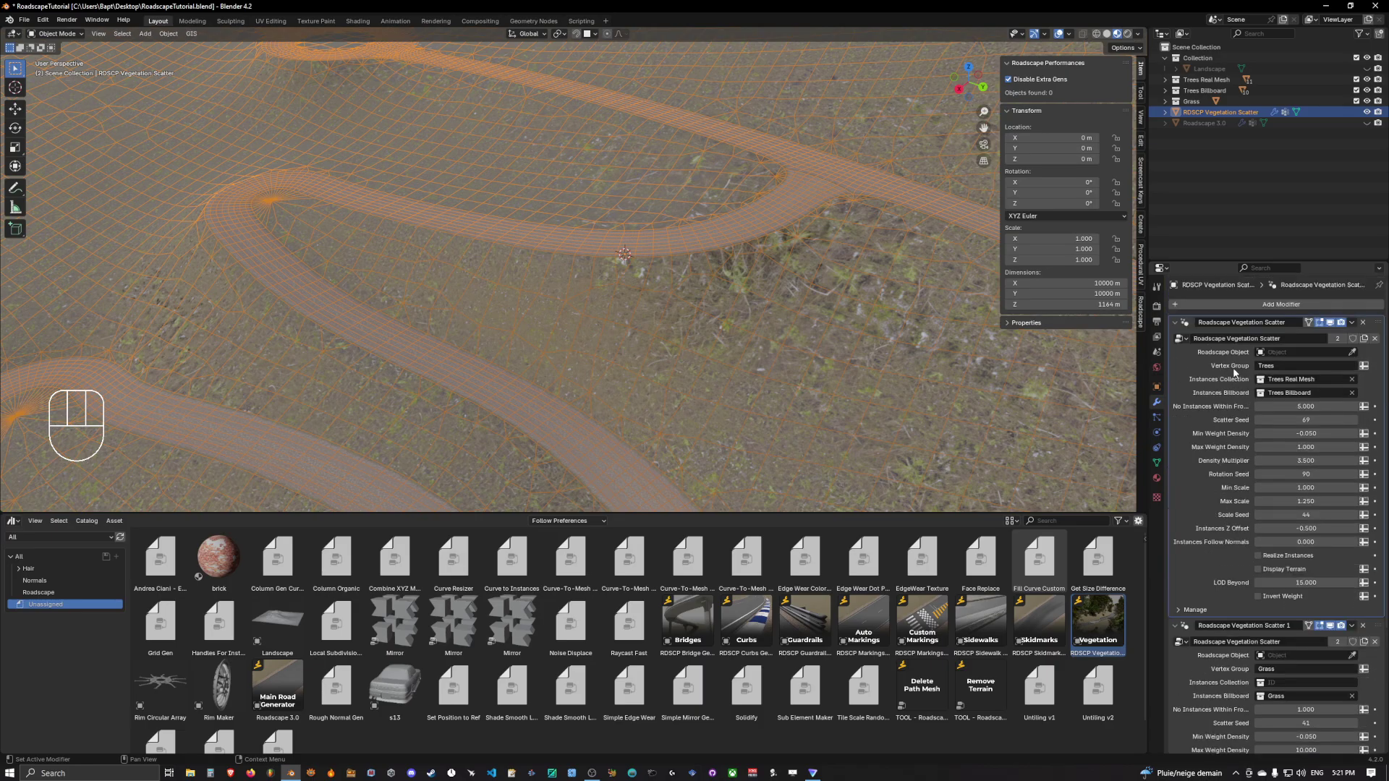
click(1350, 352)
click(1205, 123)
scroll(1302, 470, down, 6)
click(1351, 504)
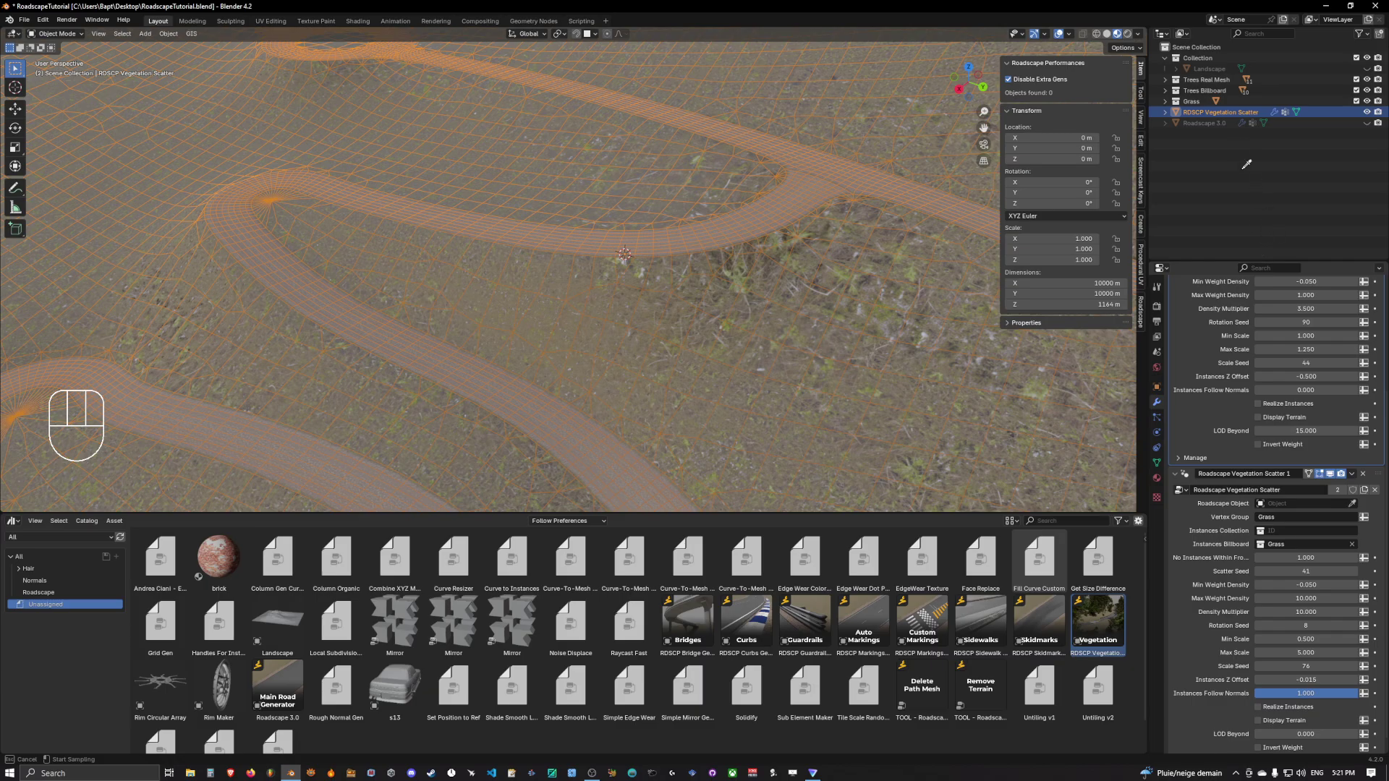
click(1205, 123)
shift+middle_drag(874, 347, 822, 357)
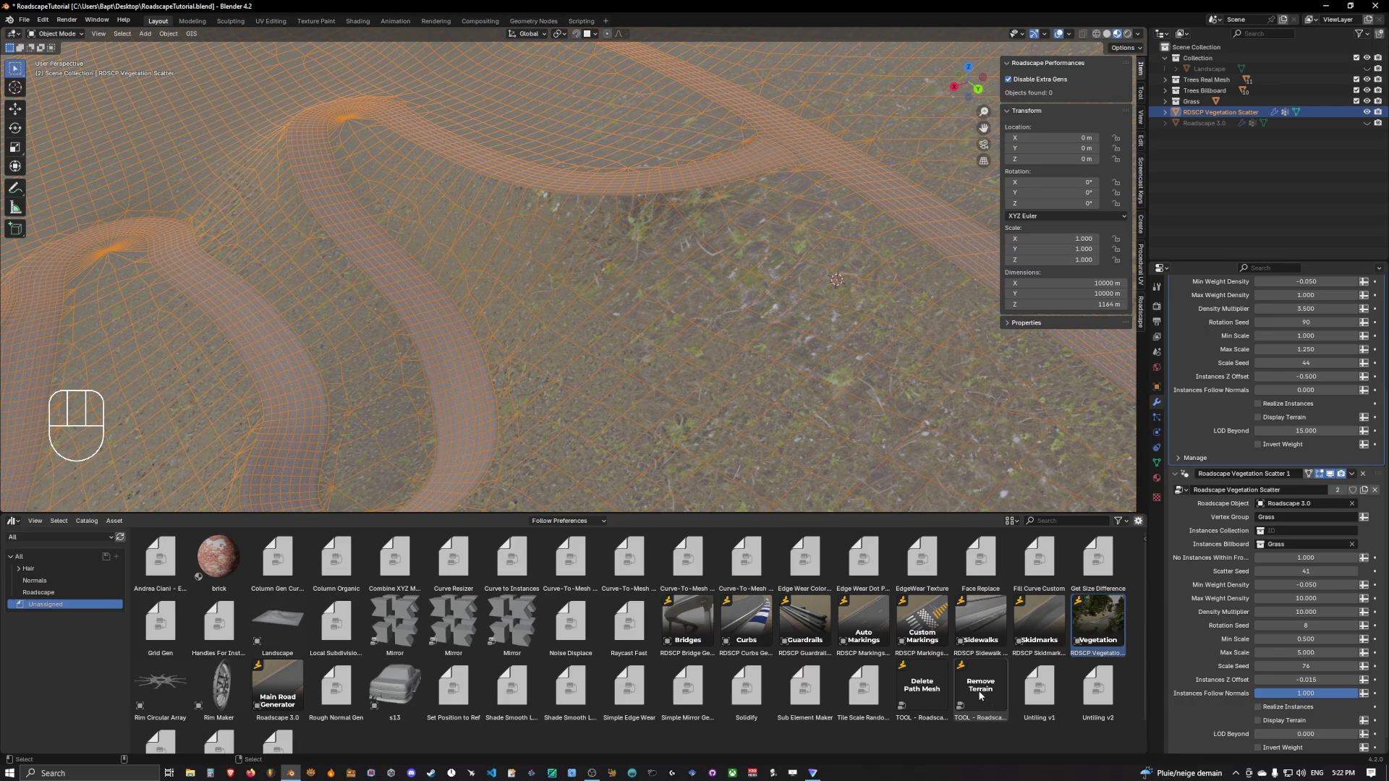
- Add the Roadscape Remove Terrain tool asset to the vegetation scatter mesh and set its first material to remove to Terrain
drag(981, 696, 822, 278)
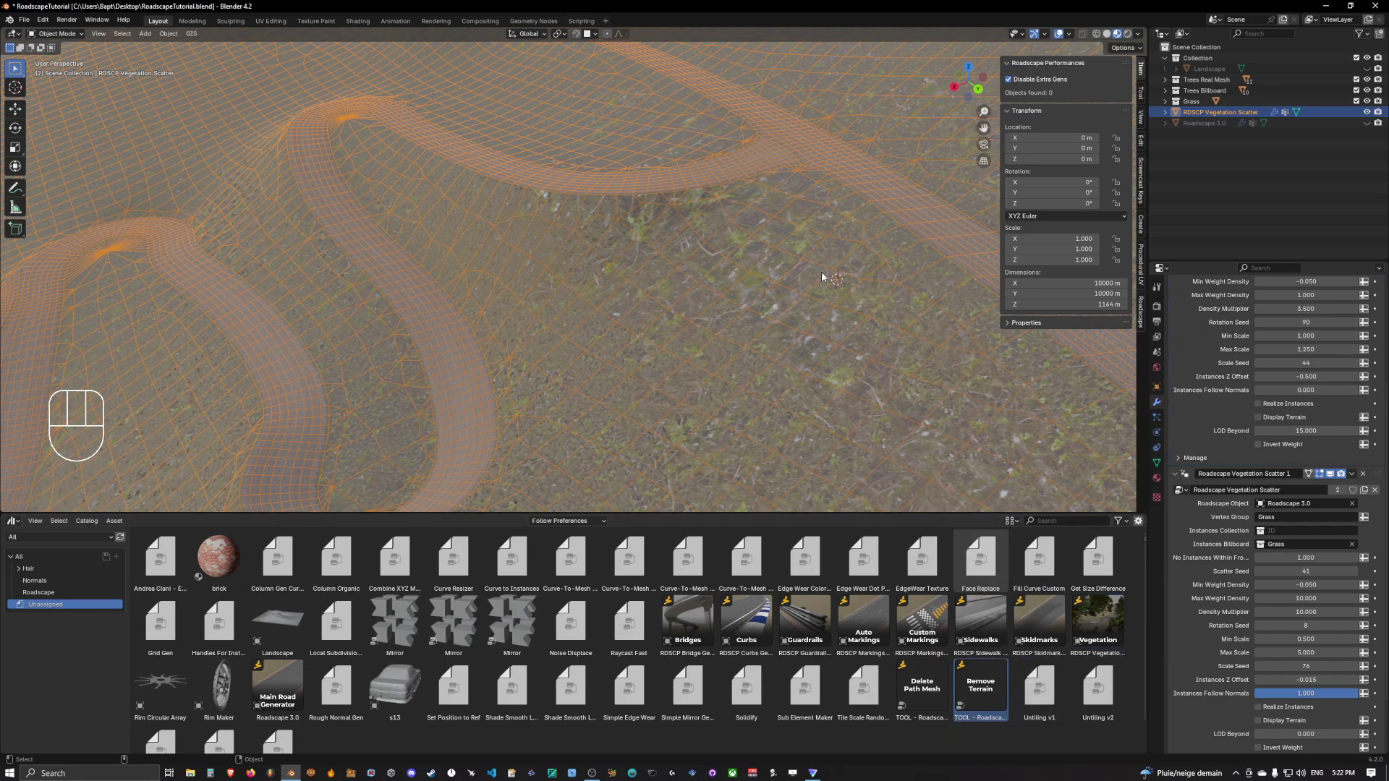
scroll(1232, 461, down, 3)
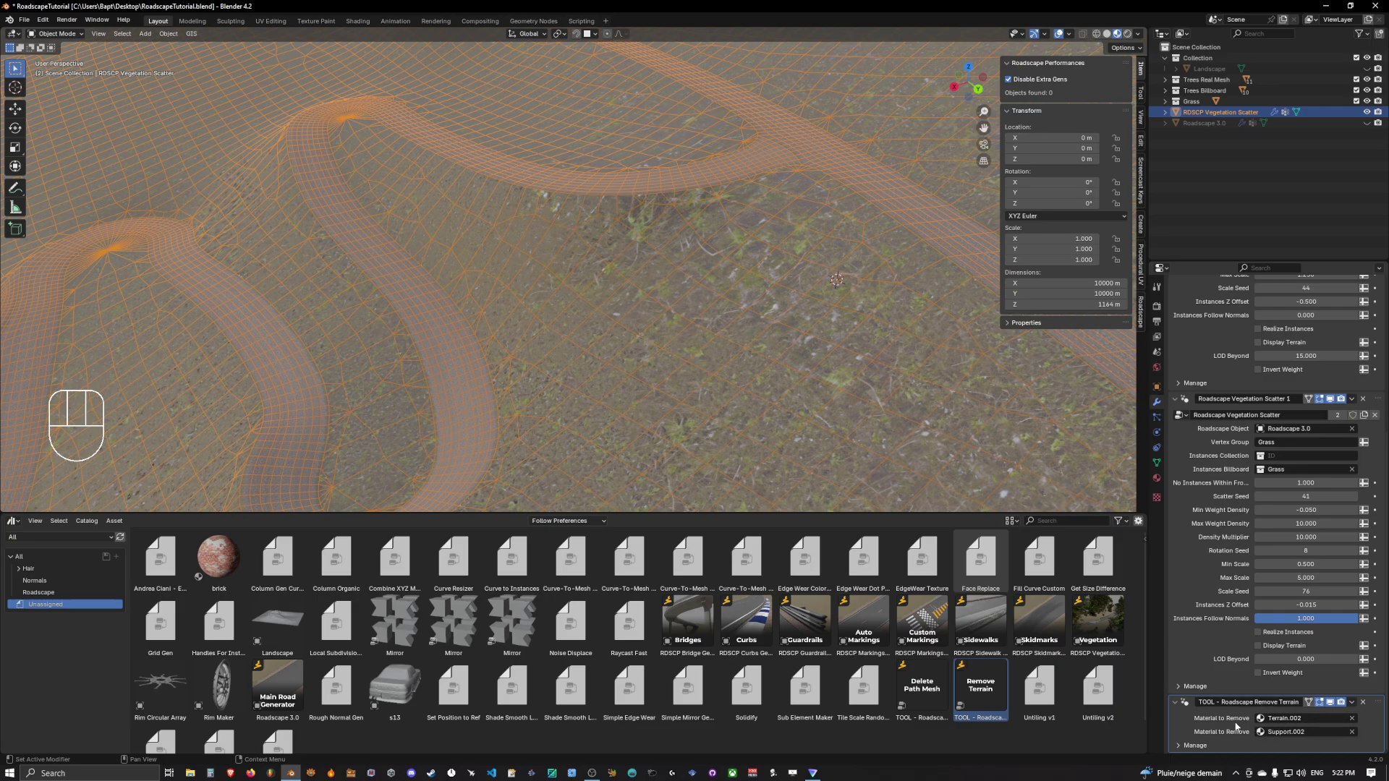
click(1306, 721)
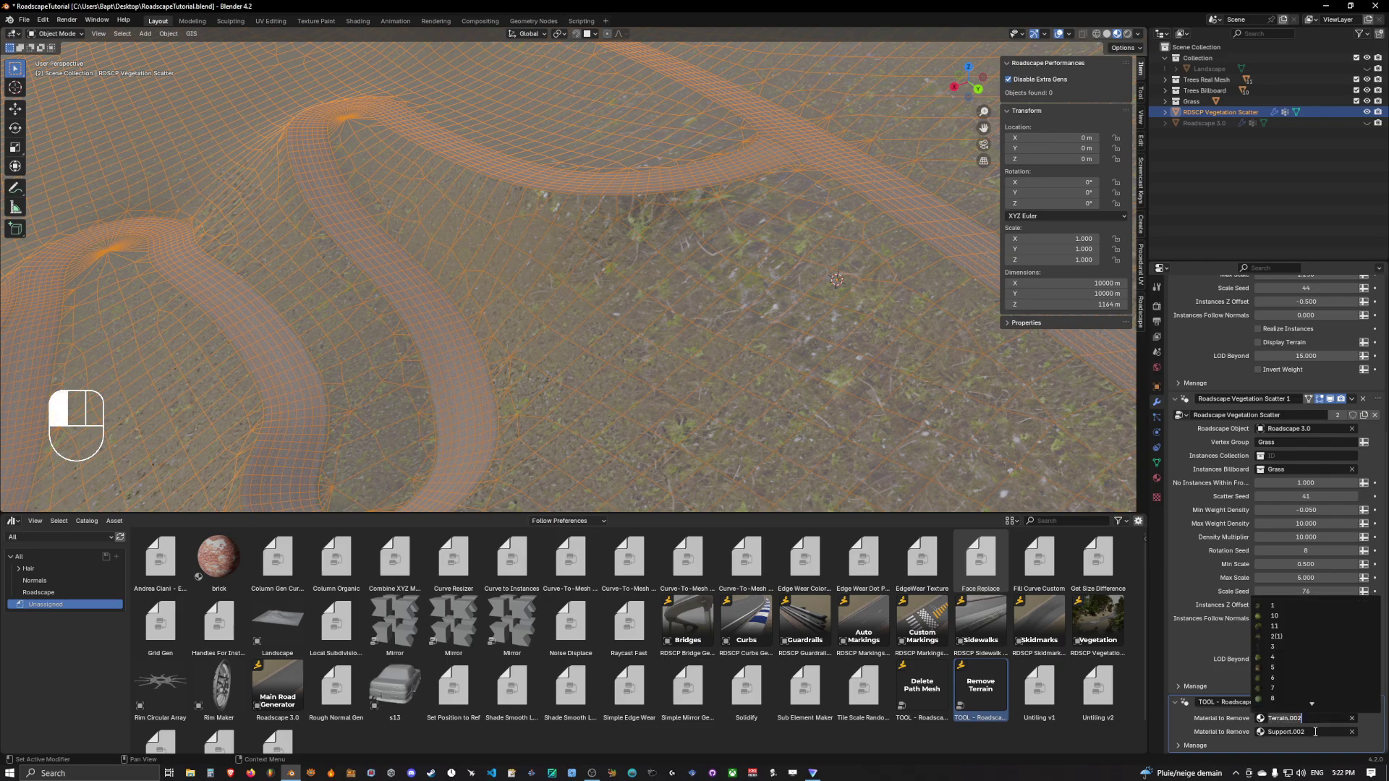
text(terer)
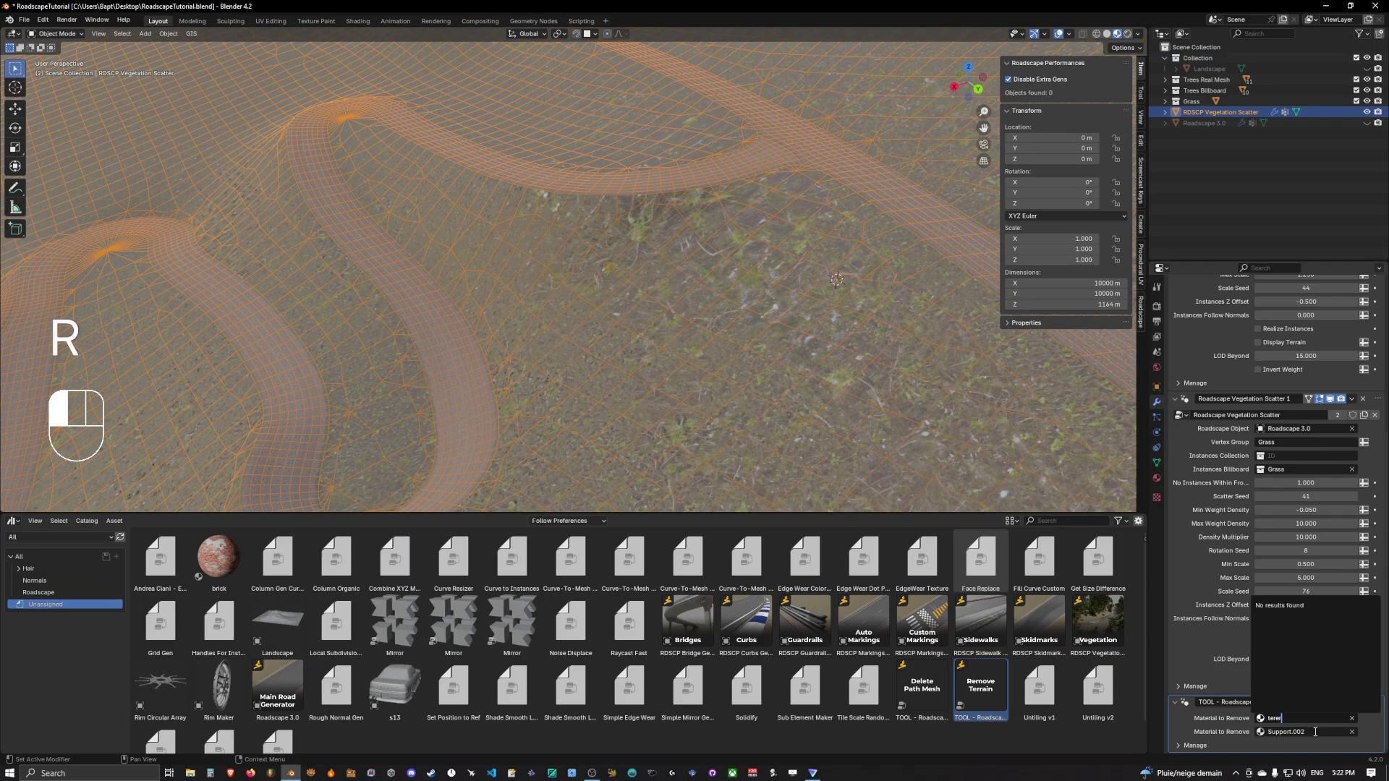
key(BackSpace)
key(BackSpace)
text(rai)
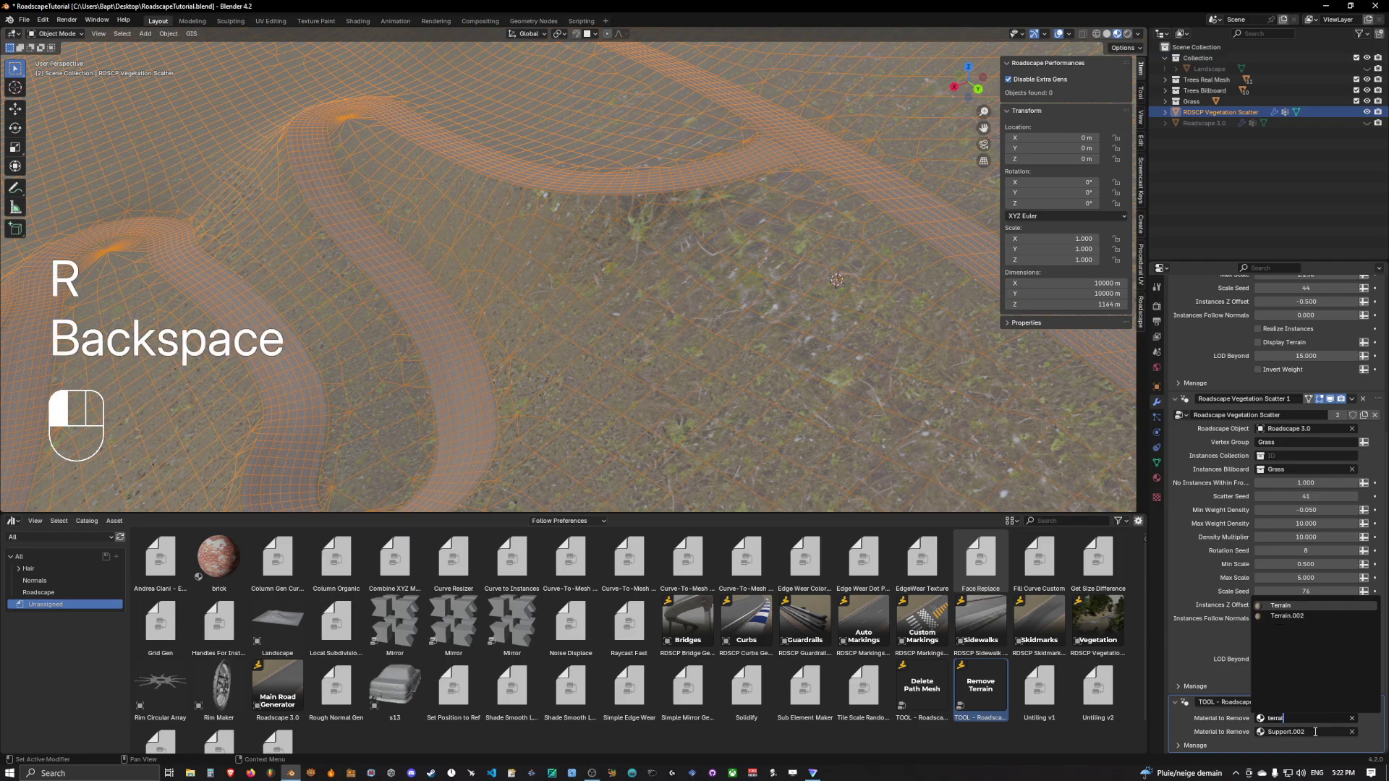
click(1305, 605)
- Set the second material to remove in the Remove Terrain modifier to Support
click(1317, 731)
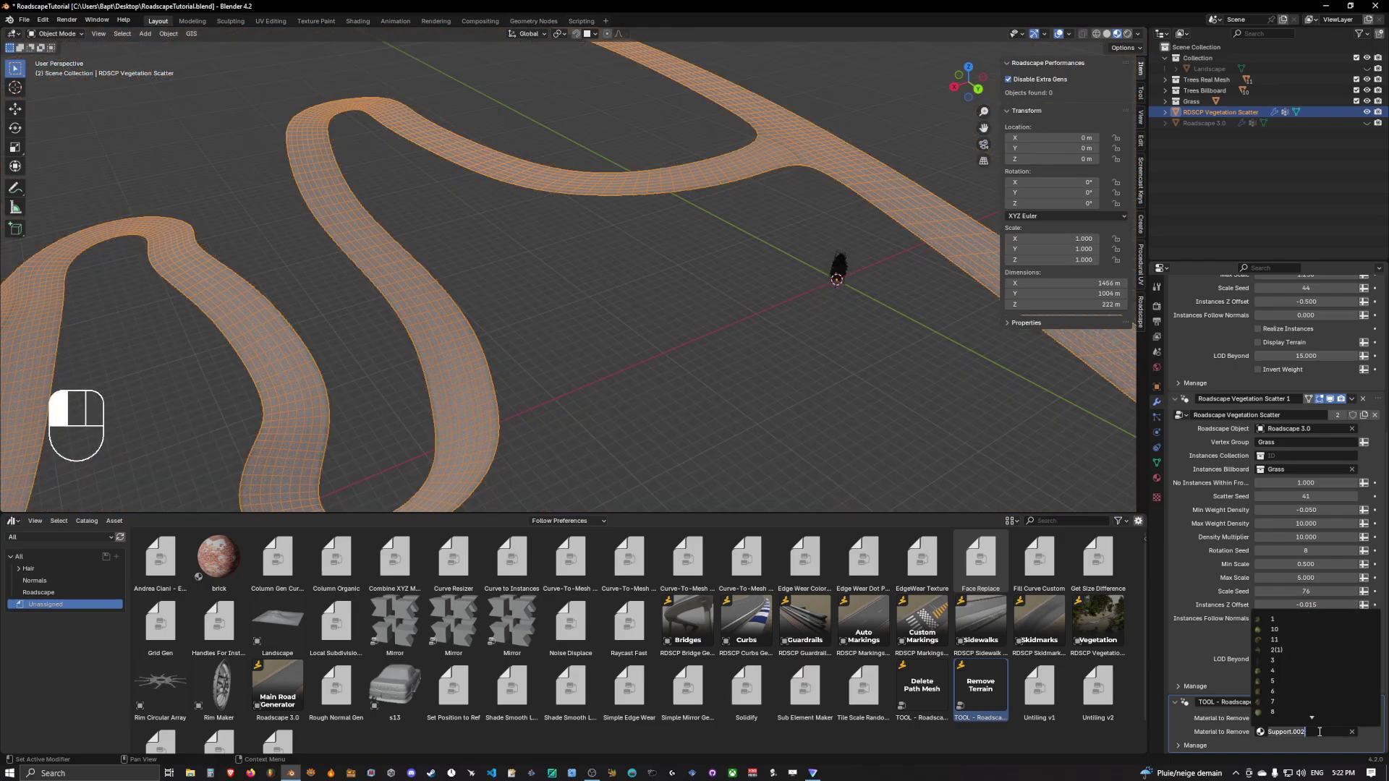
text(suopp)
key(BackSpace)
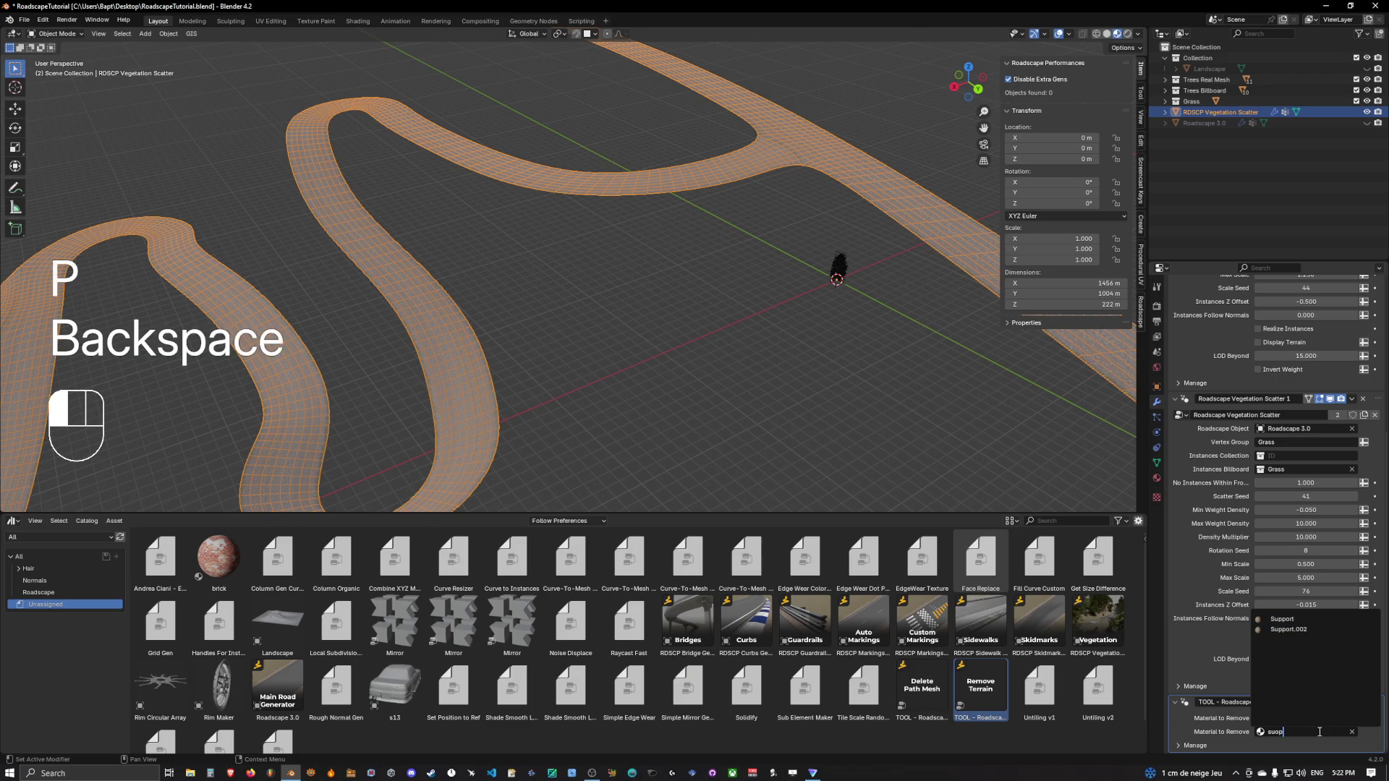
key(BackSpace)
key(BackSpace)
text(ppi)
key(BackSpace)
text(o)
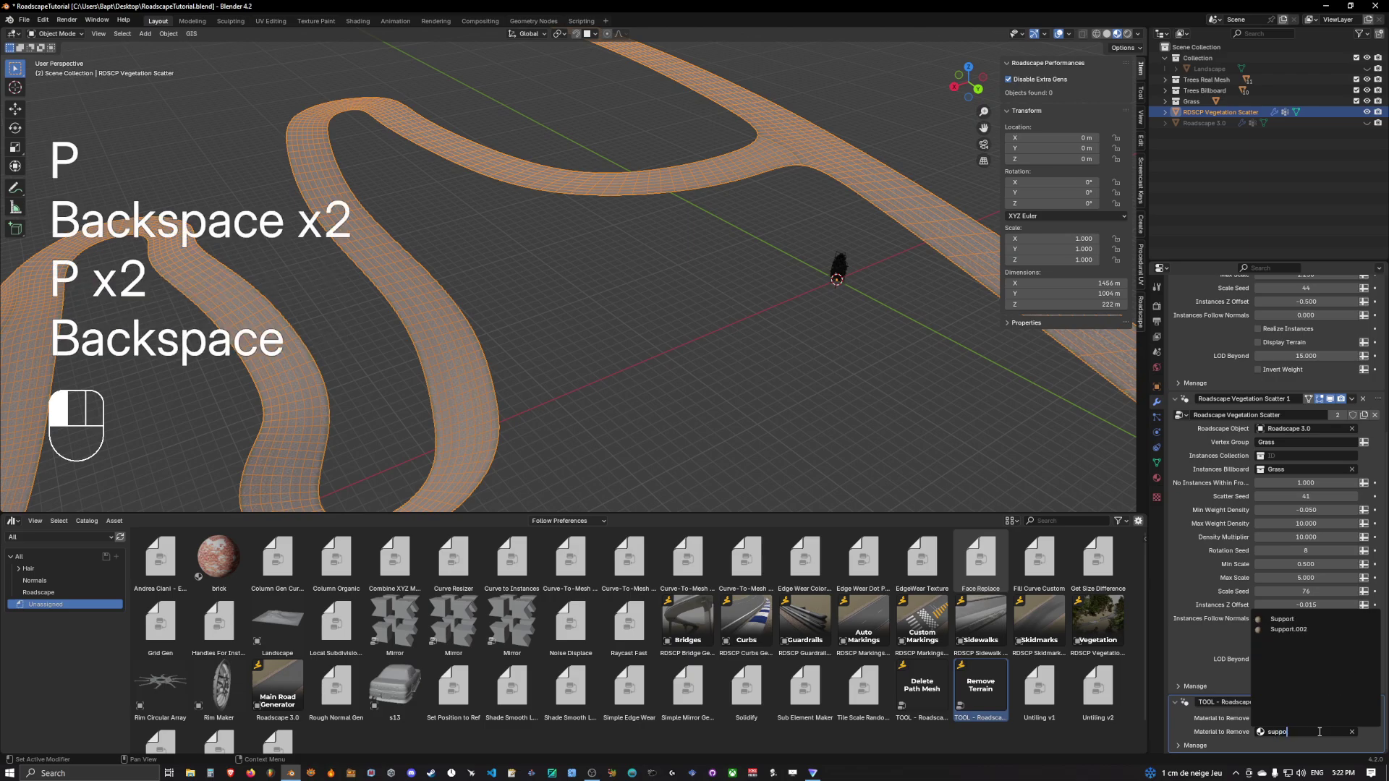
text(rt)
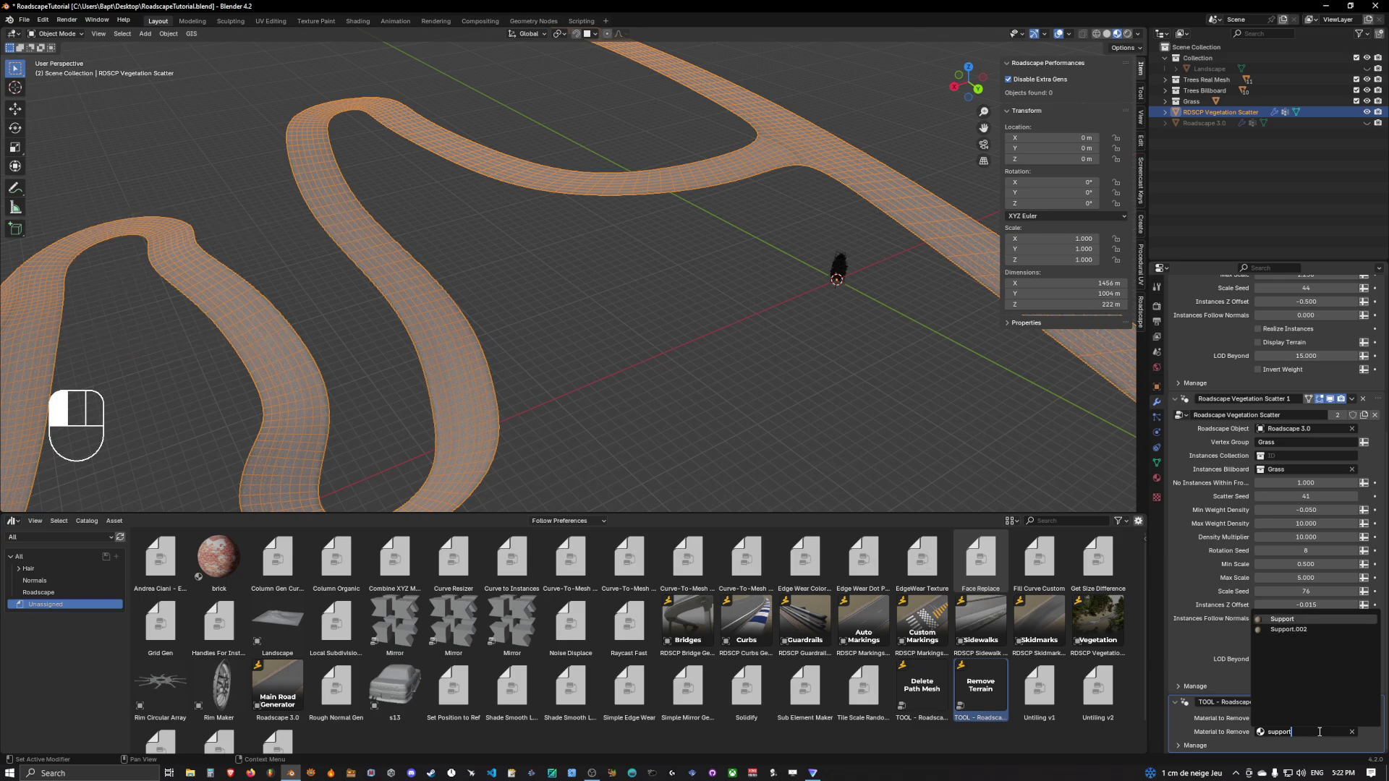
key(Return)
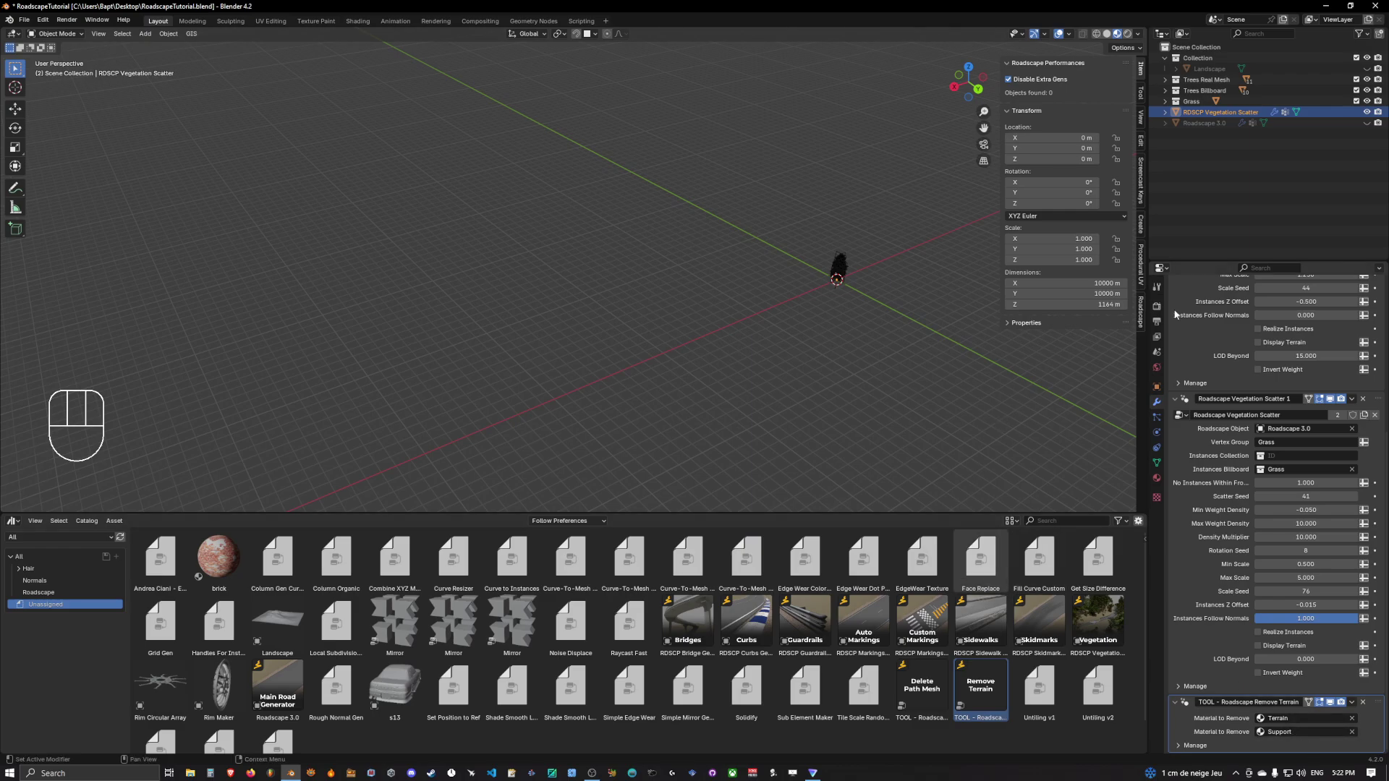
- Toggle the Remove Terrain modifier's viewport display to compare the mesh with and without it, leaving the modifier enabled
shift+middle_drag(916, 258, 720, 272)
scroll(722, 272, up, 1)
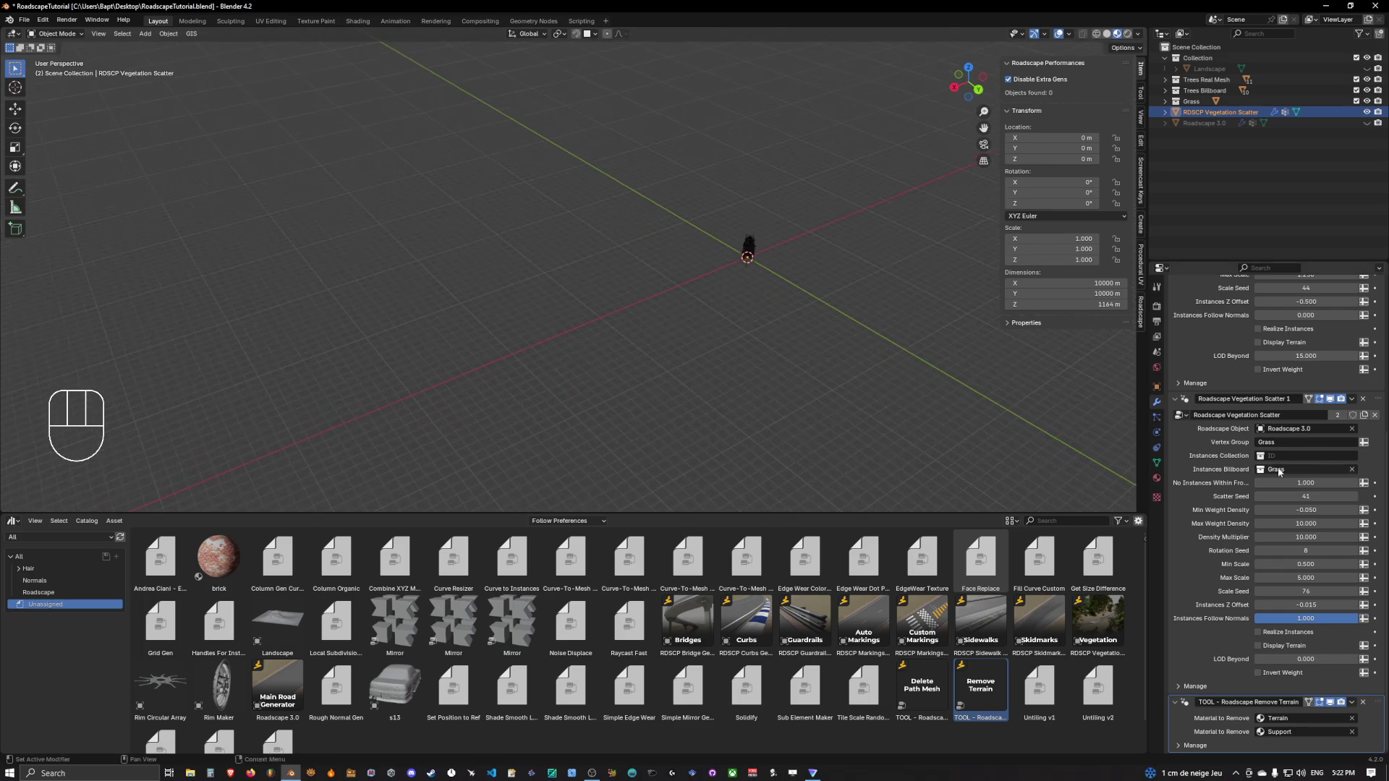
click(1333, 705)
click(1333, 705)
click(1333, 705)
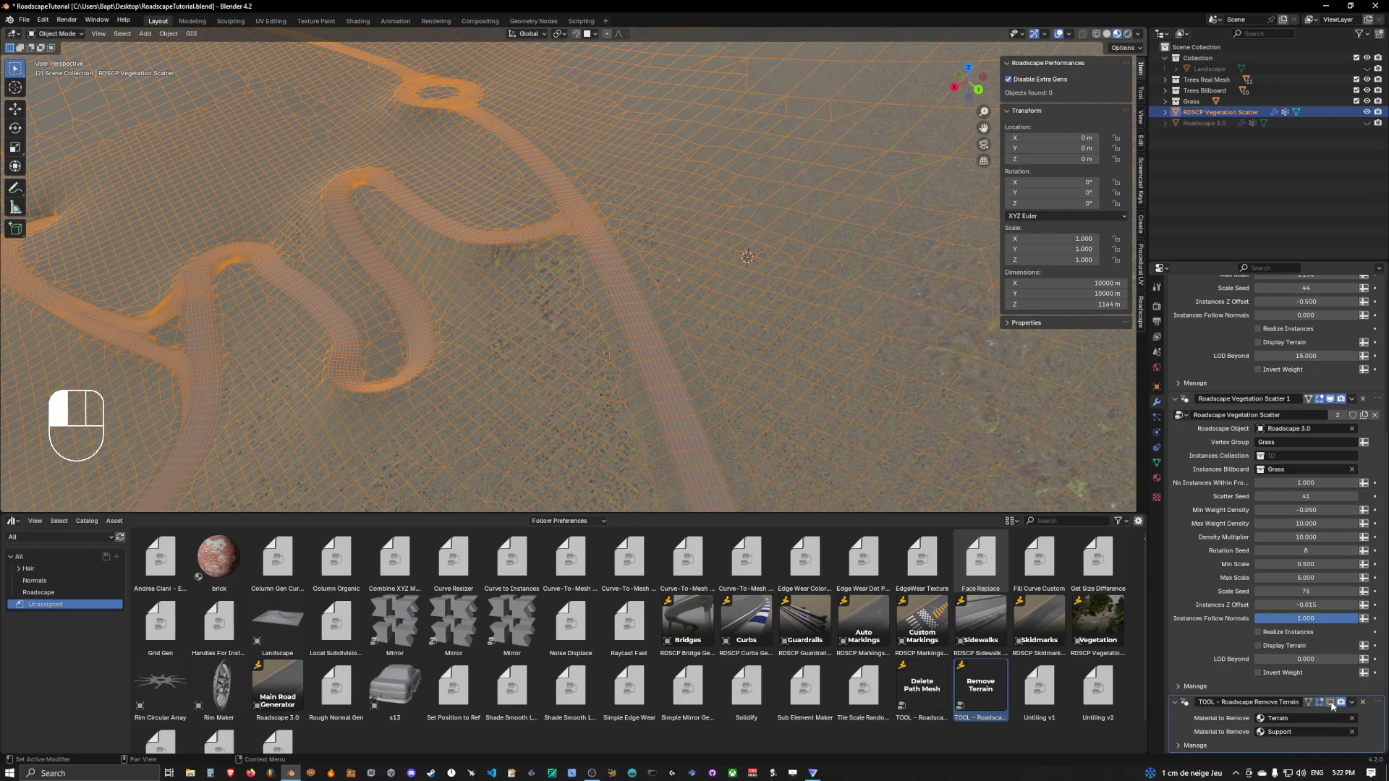
middle_drag(687, 451, 738, 387)
scroll(737, 387, up, 2)
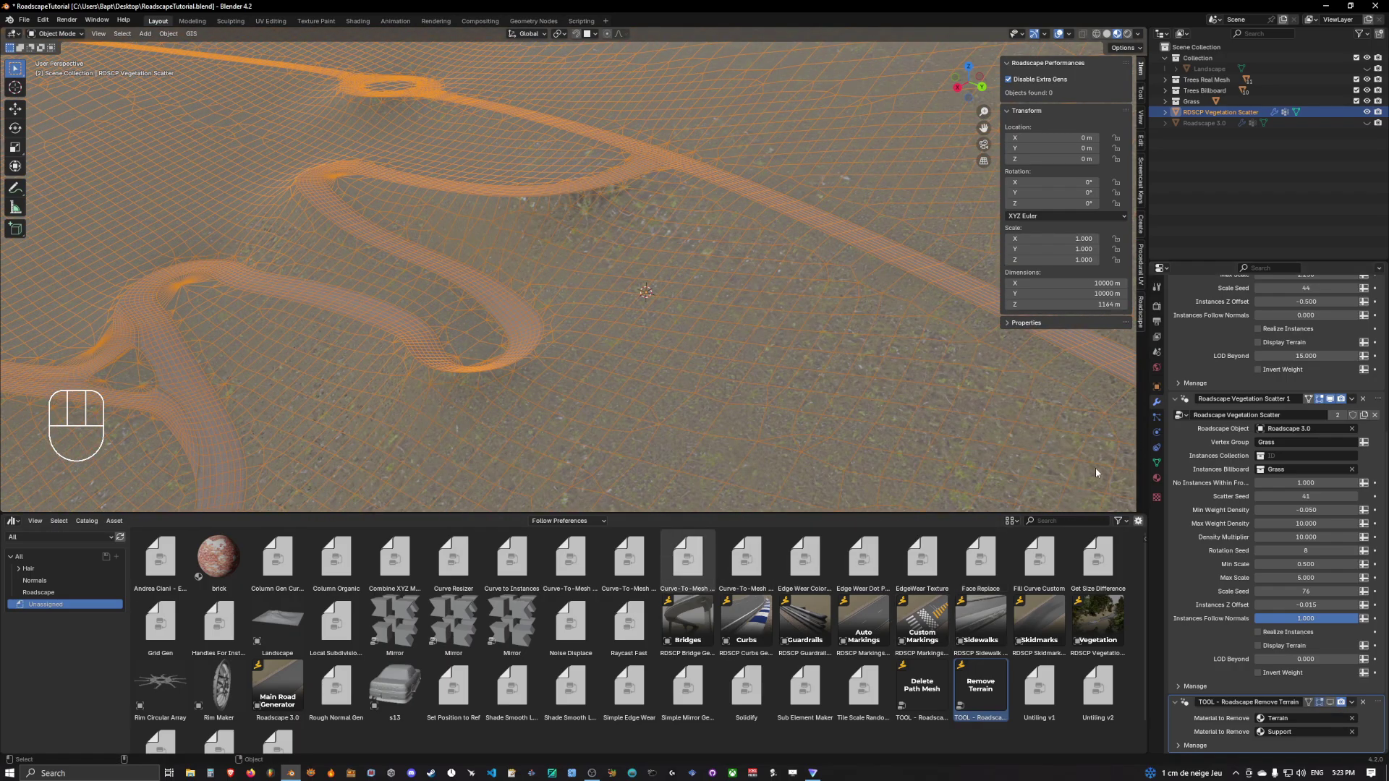
click(1329, 703)
click(1331, 703)
click(1331, 703)
click(1330, 703)
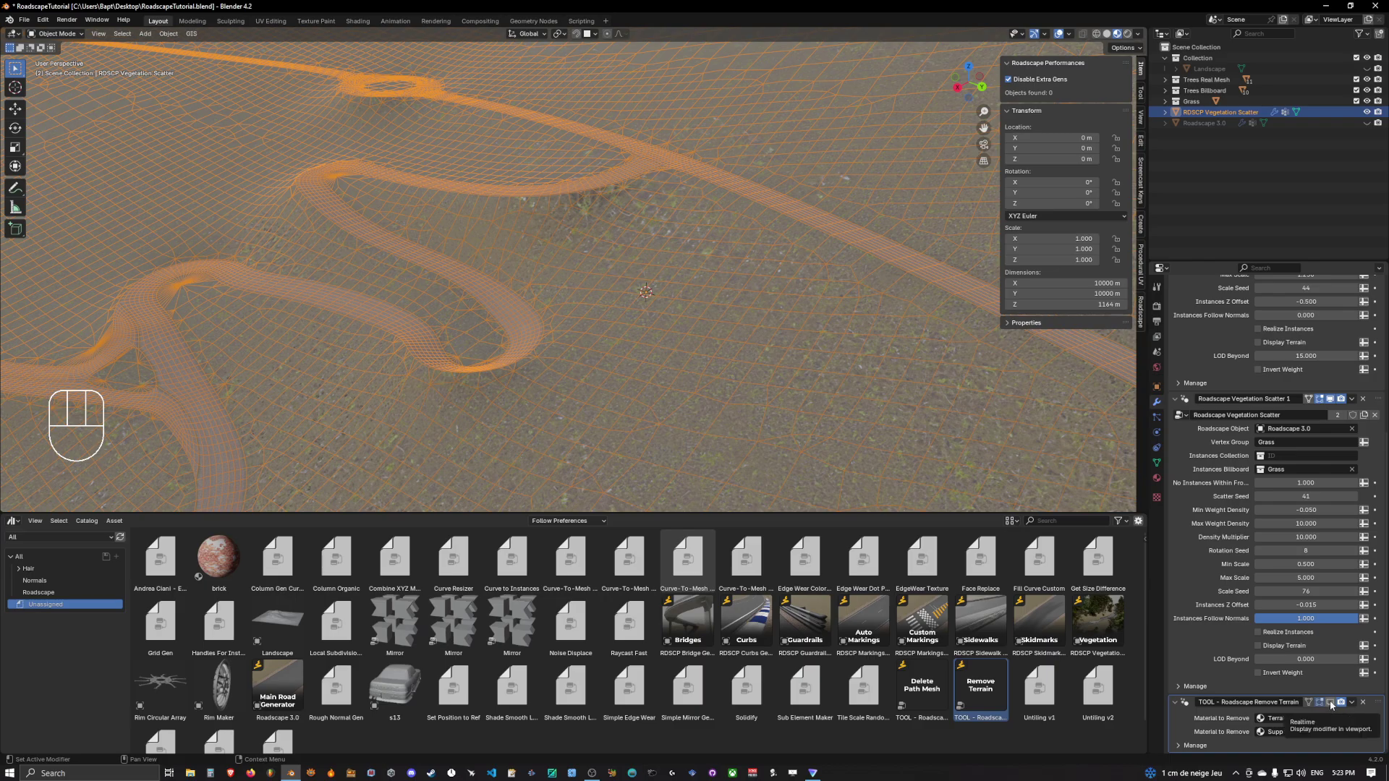
click(1330, 704)
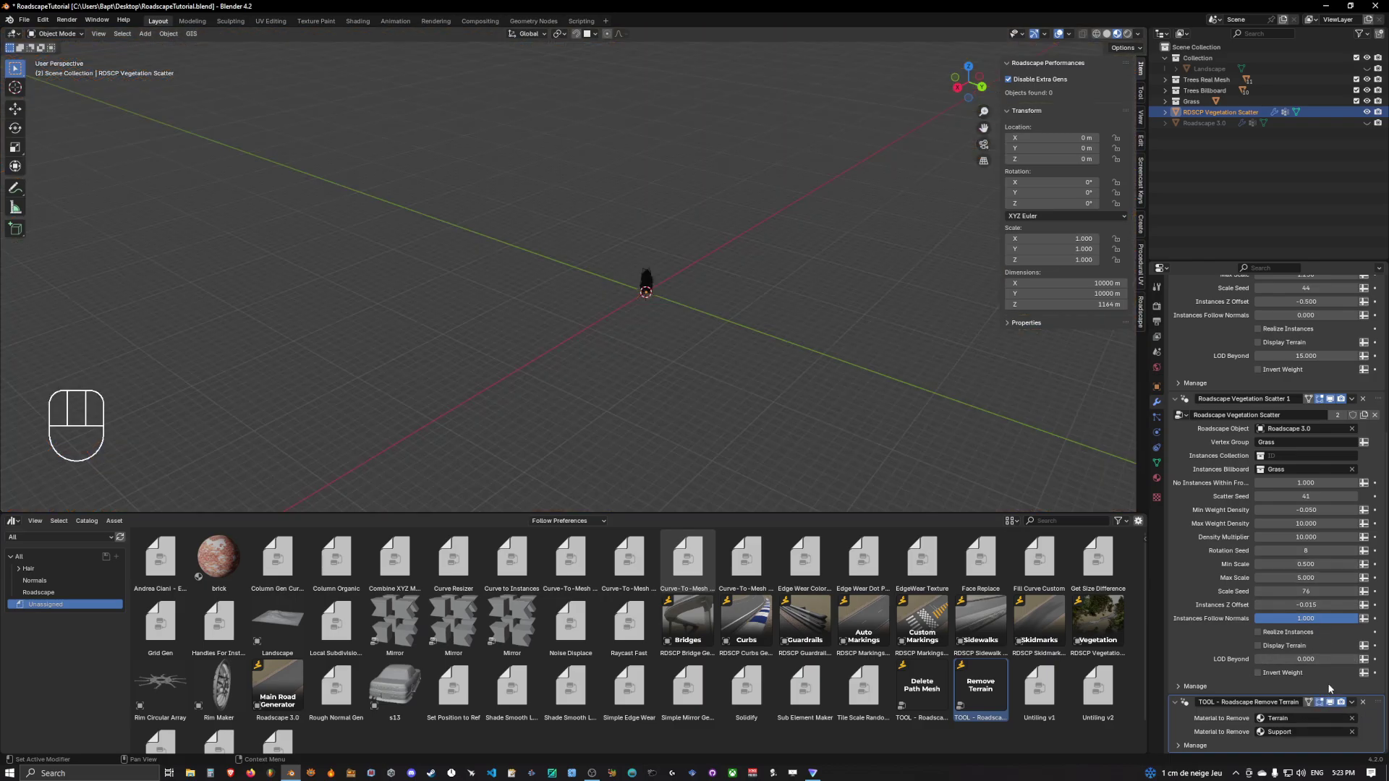
- Unhide the original Roadscape 3.0 object in the viewport and turn off its Force Performance Mode
click(1367, 123)
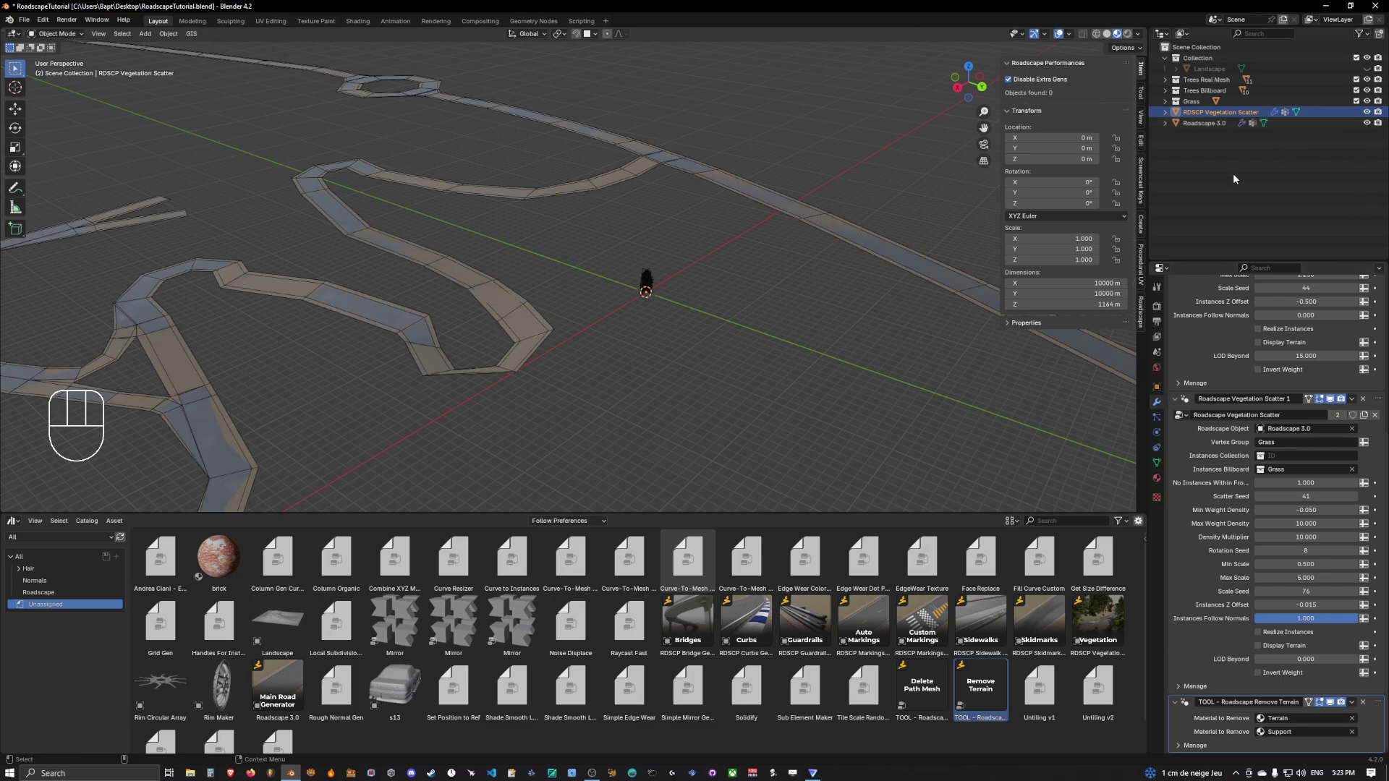
click(1208, 123)
scroll(1256, 367, up, 8)
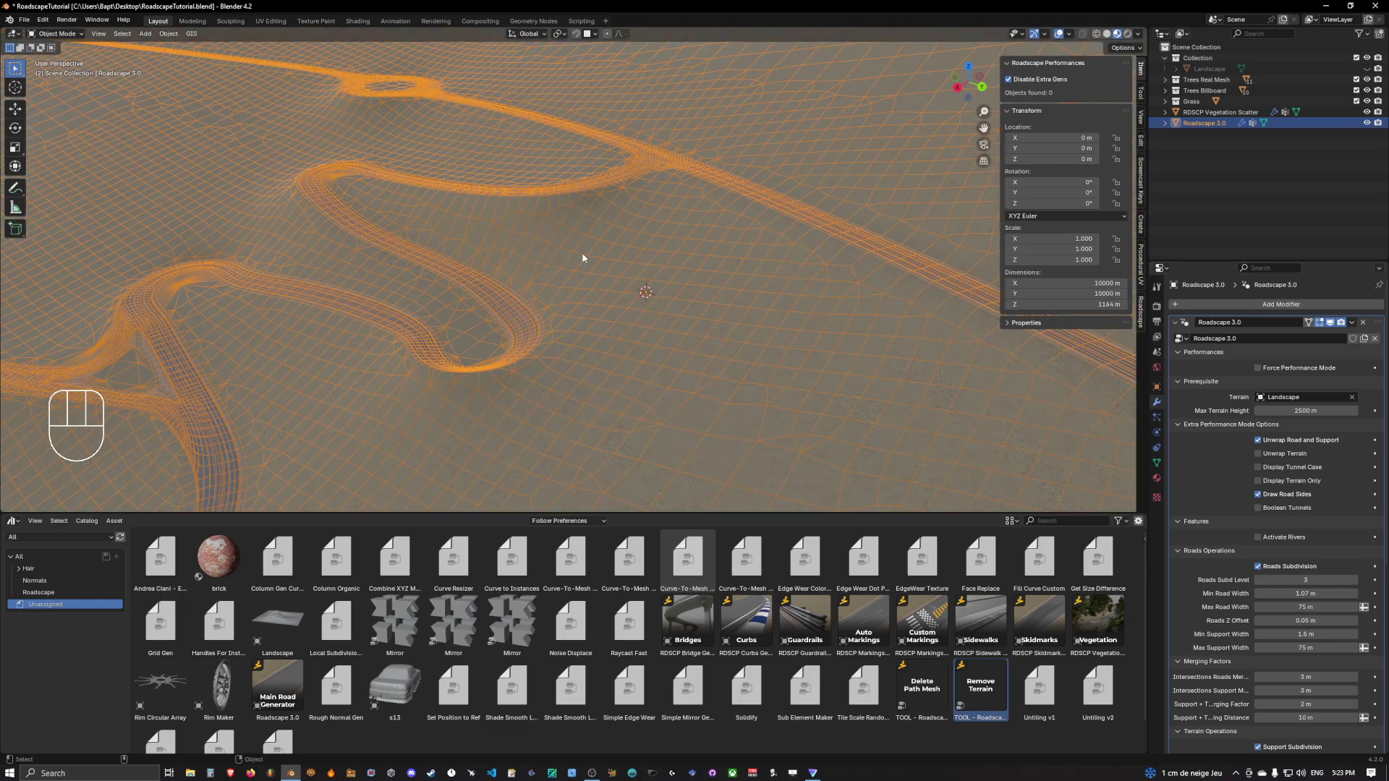
scroll(581, 254, up, 2)
shift+middle_drag(581, 253, 1144, 178)
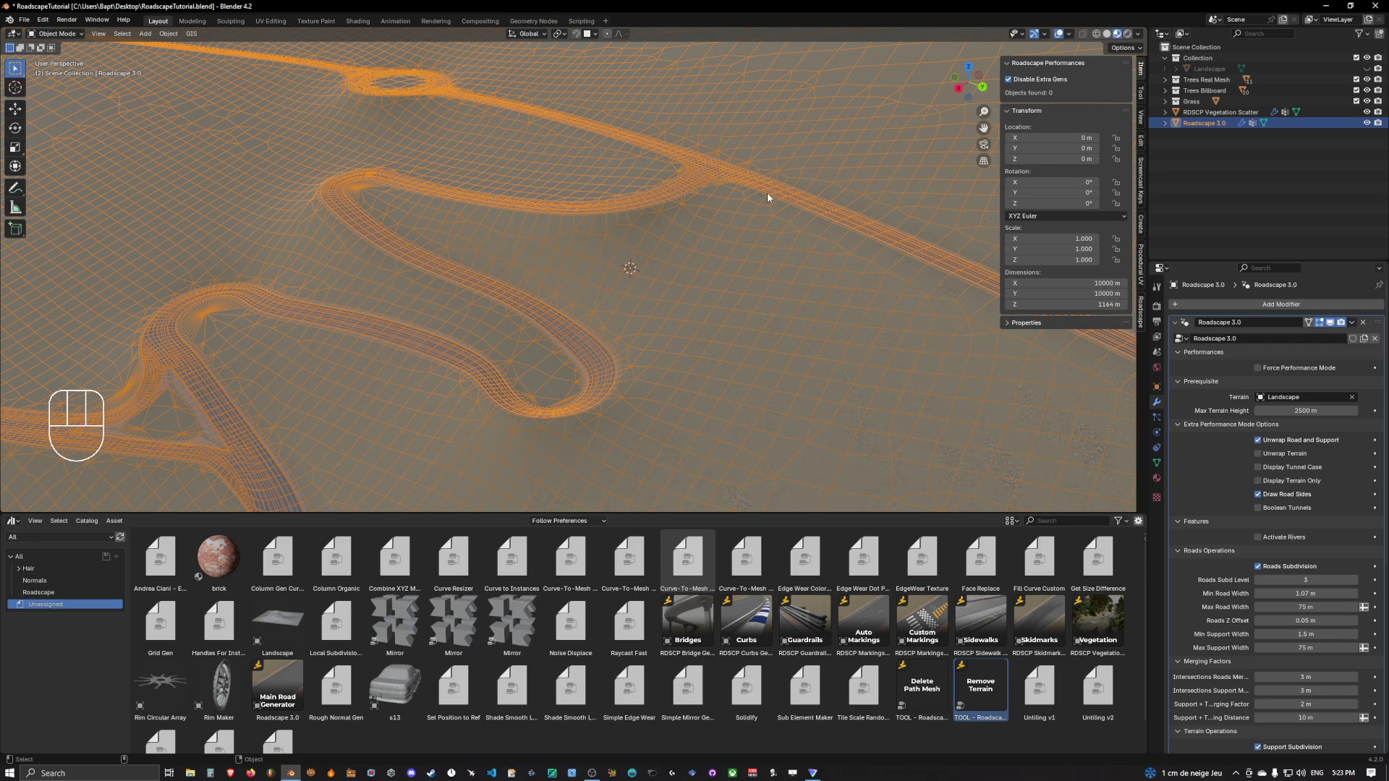
- Put the RDSCP Vegetation Scatter object into Weight Paint mode and make its Trees vertex group active
click(1223, 113)
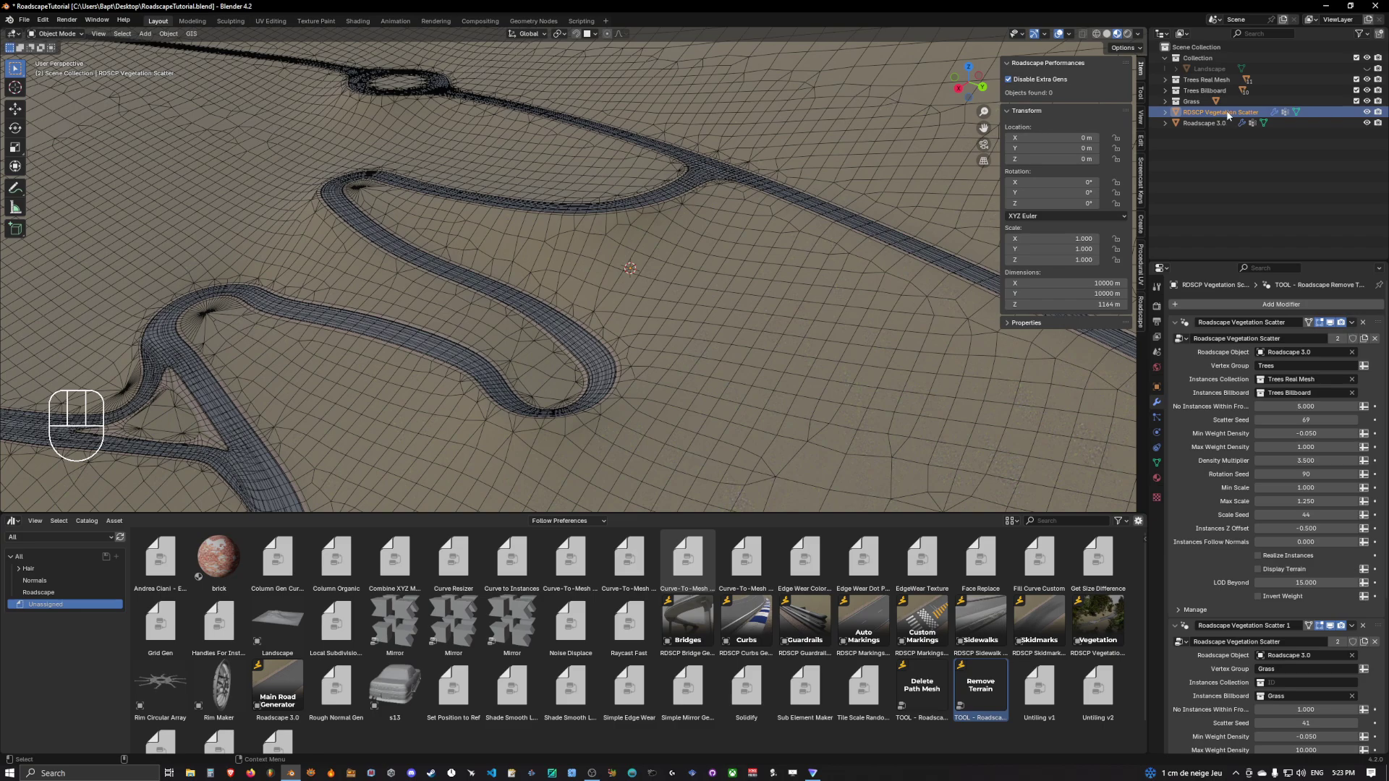
click(57, 34)
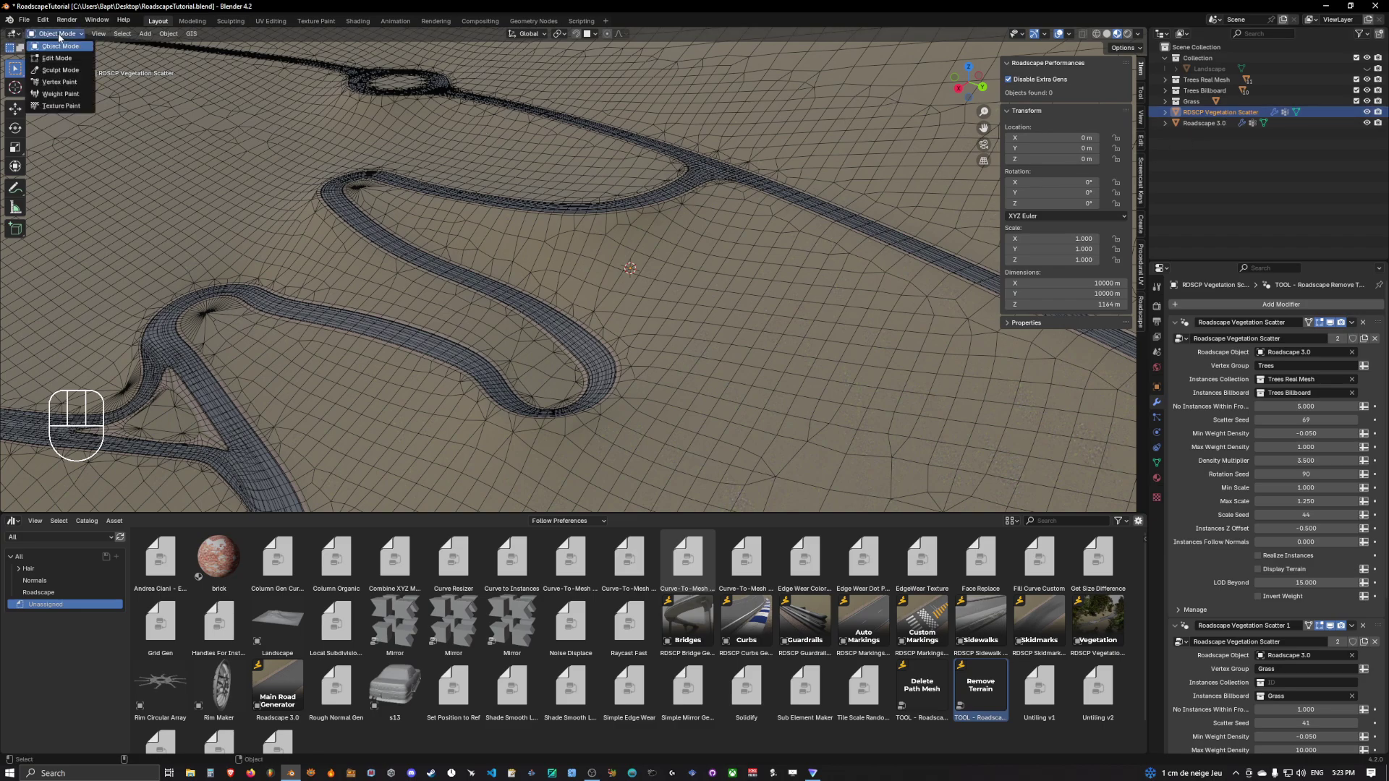
click(61, 93)
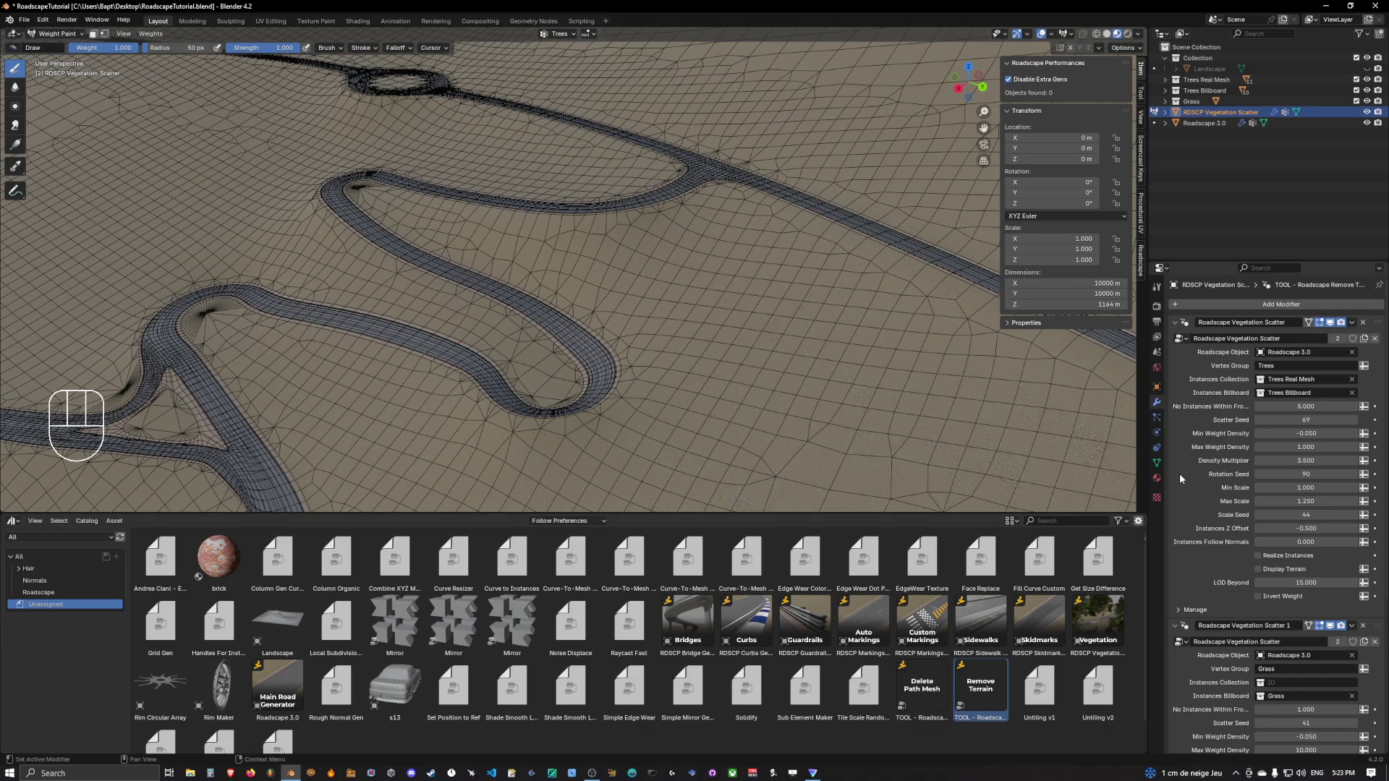
click(1156, 463)
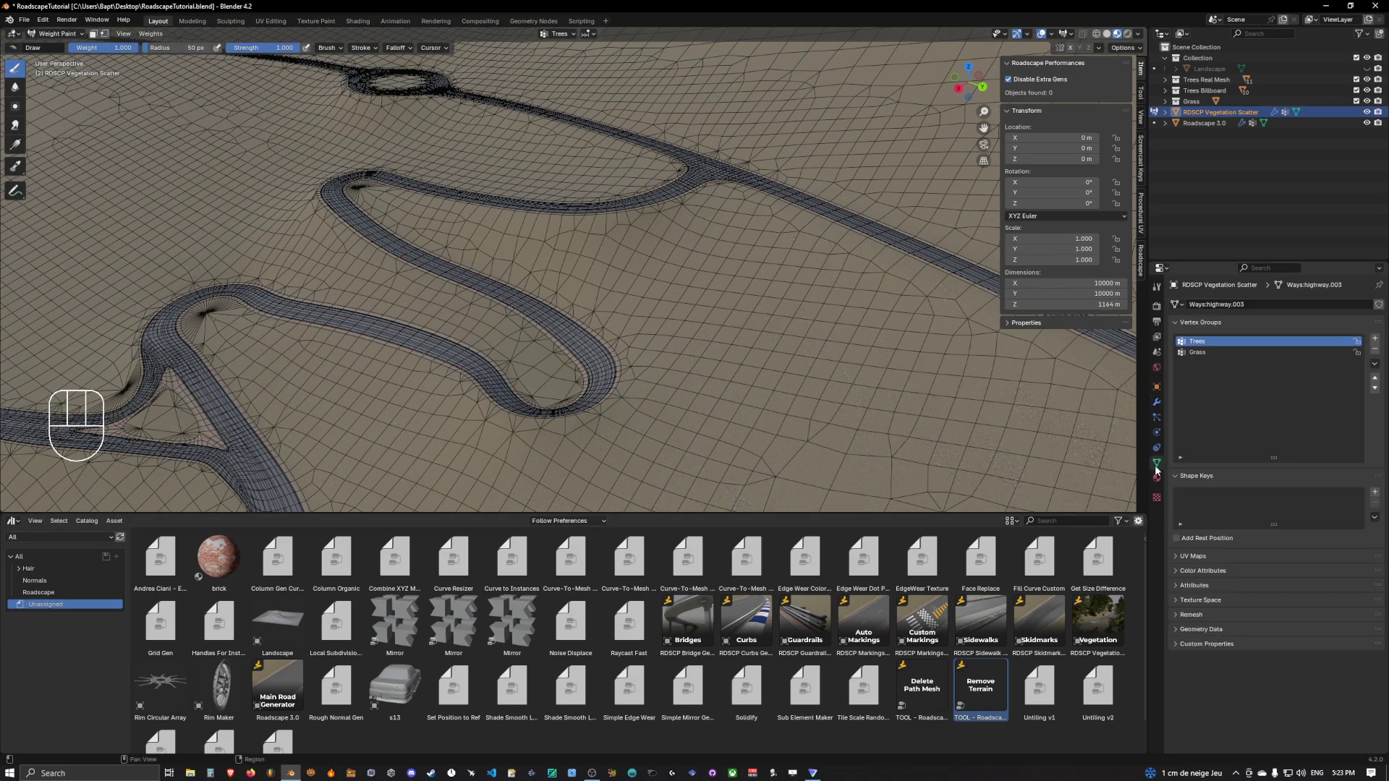
click(1197, 353)
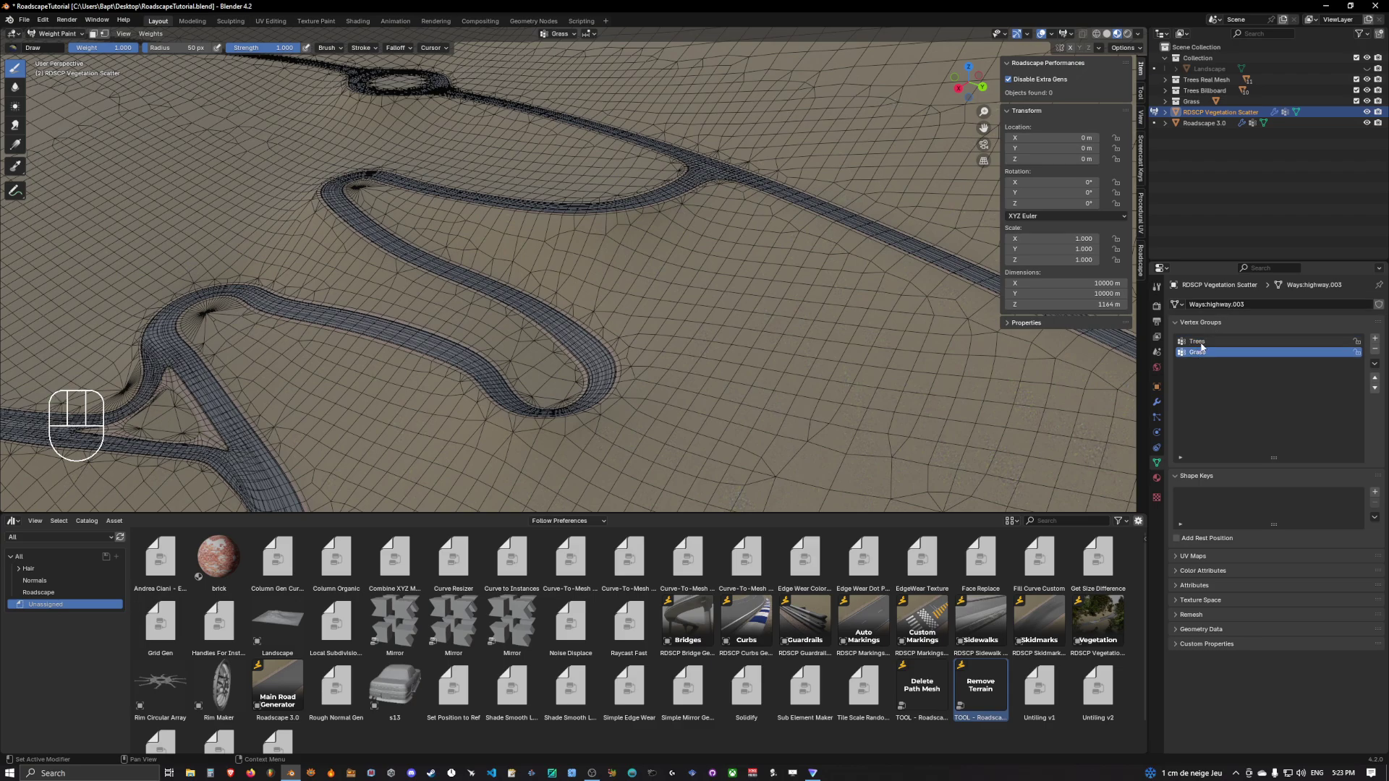
click(1201, 342)
- Paint full Trees weight in a first strip along the far side of the main road near the junction
middle_drag(778, 388, 800, 432)
shift+middle_drag(736, 199, 778, 325)
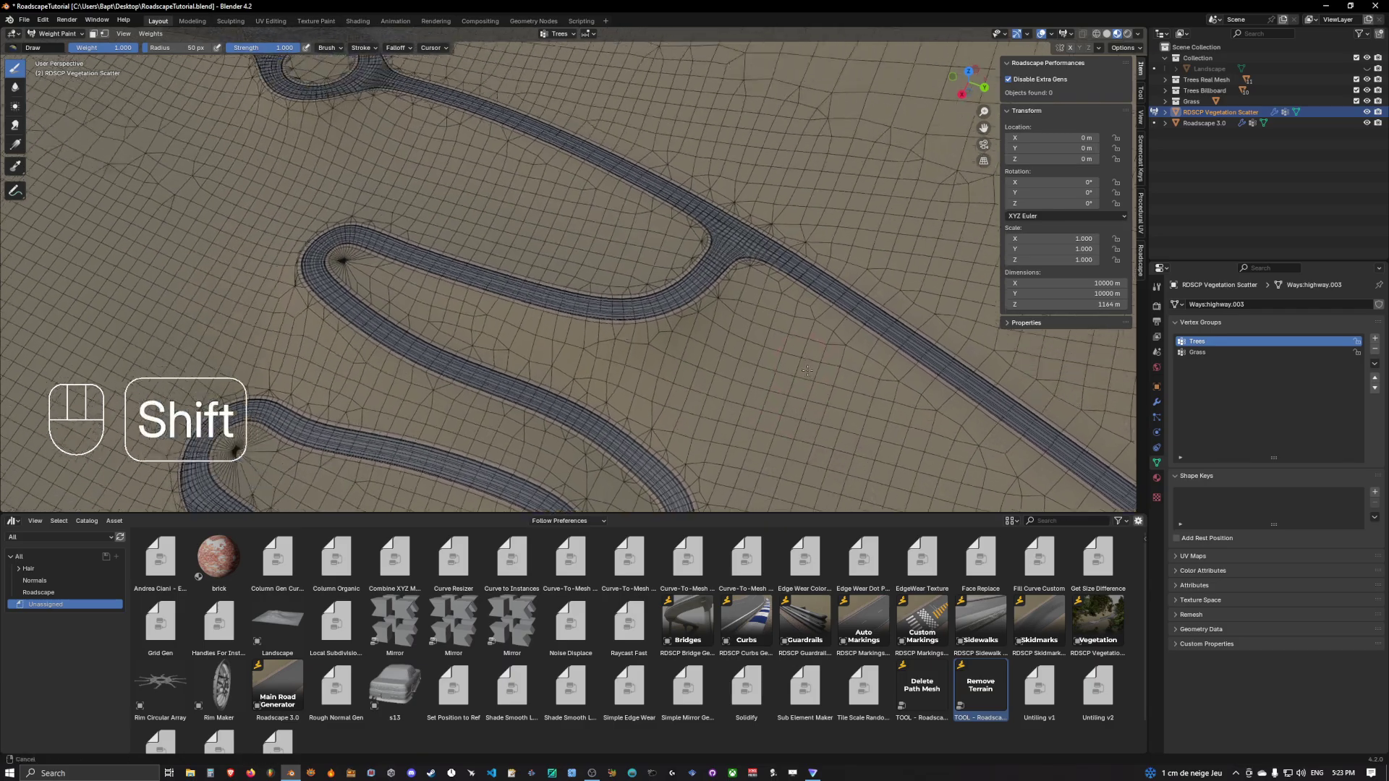
scroll(777, 326, down, 2)
drag(715, 242, 555, 173)
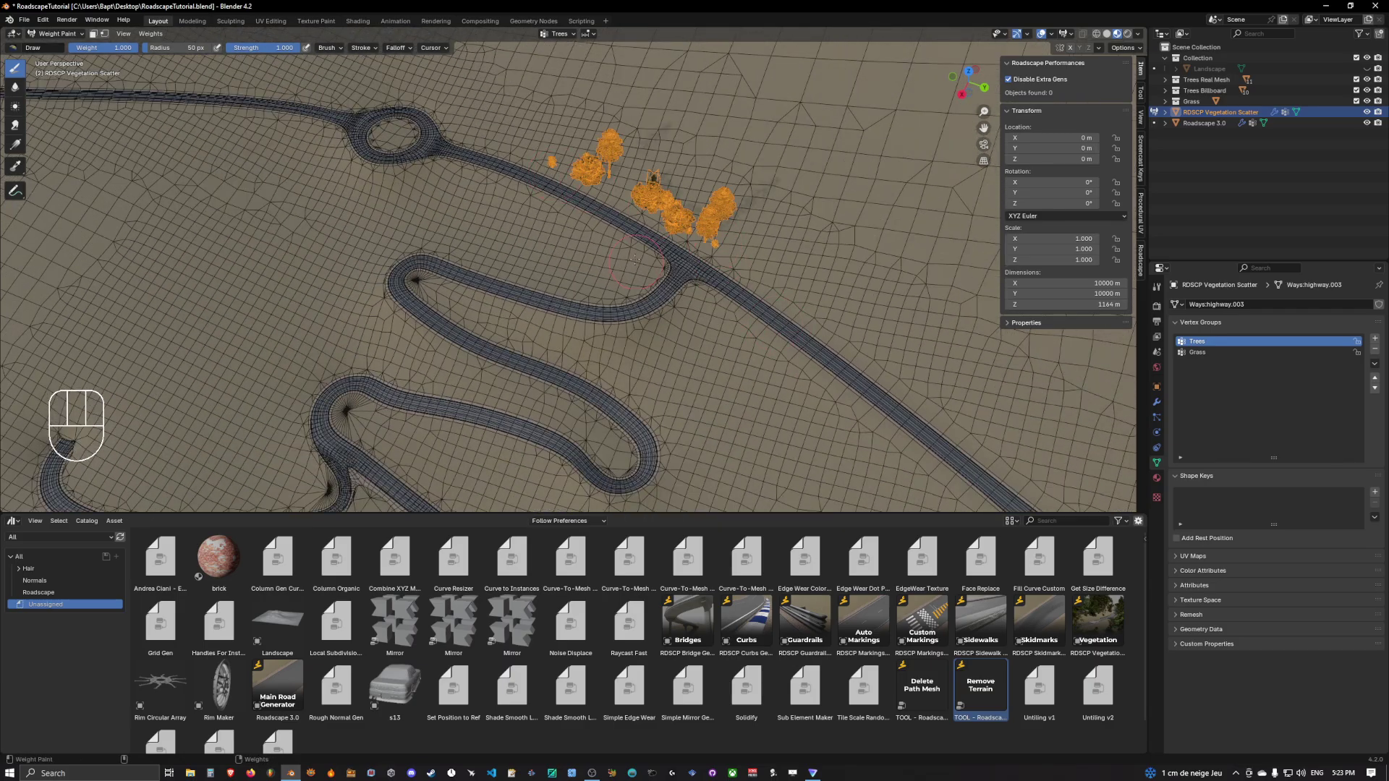
- Examine the newly scattered trees beside the junction from close up and from a distance
middle_drag(634, 259, 727, 213)
scroll(723, 232, up, 4)
scroll(701, 232, up, 4)
shift+middle_drag(723, 285, 705, 256)
scroll(668, 236, down, 6)
scroll(655, 255, up, 5)
scroll(614, 270, up, 4)
mouse_move(673, 238)
middle_down()
mouse_move(731, 253)
mouse_move(707, 266)
mouse_move(713, 243)
mouse_move(567, 234)
mouse_move(680, 249)
middle_up()
scroll(724, 239, up, 2)
scroll(707, 266, down, 4)
scroll(712, 243, down, 5)
scroll(680, 250, down, 2)
middle_drag(680, 249, 695, 287)
- Paint more Trees weight on both sides of the main road just past the junction, away from the roundabout
drag(743, 247, 702, 278)
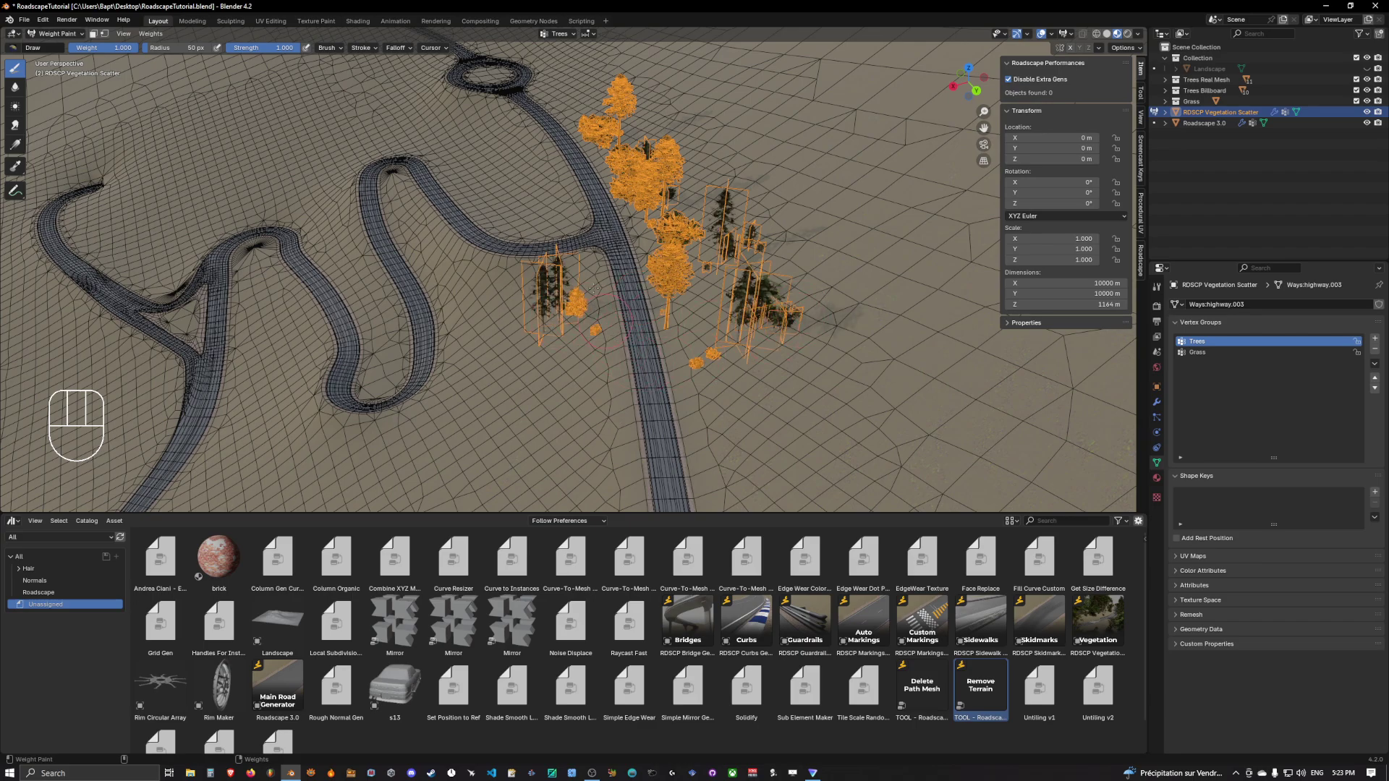
shift+middle_drag(617, 412, 637, 270)
scroll(636, 362, up, 6)
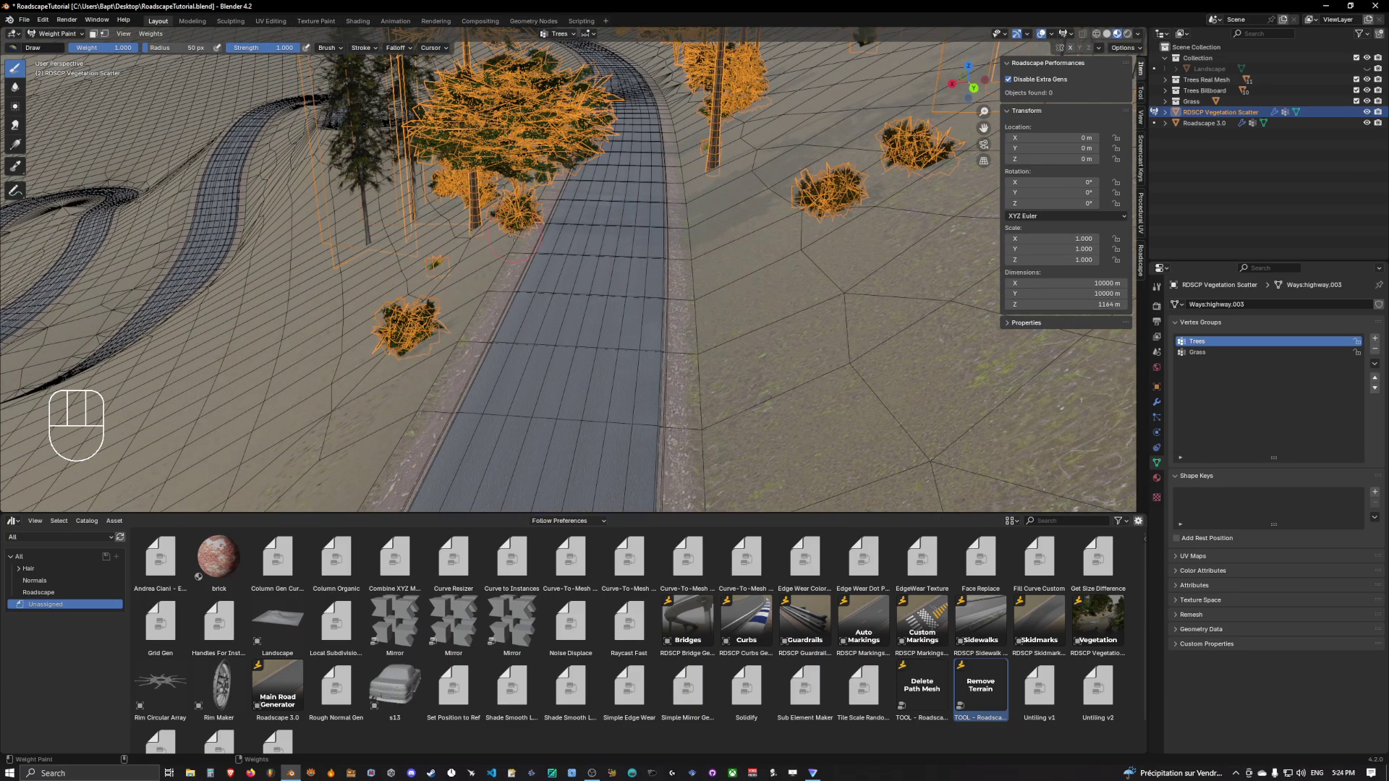
middle_drag(514, 236, 571, 261)
scroll(651, 264, down, 4)
shift+middle_drag(777, 266, 658, 246)
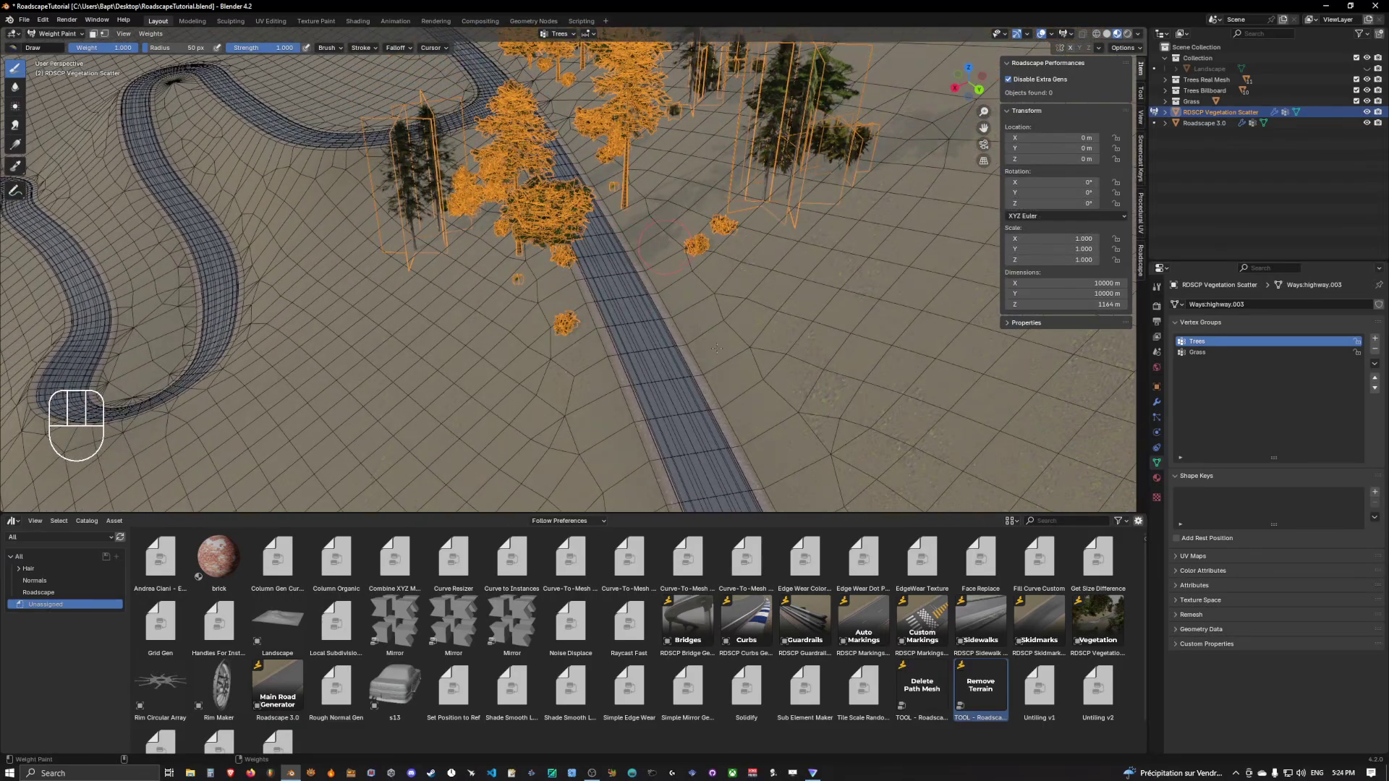
drag(793, 411, 672, 268)
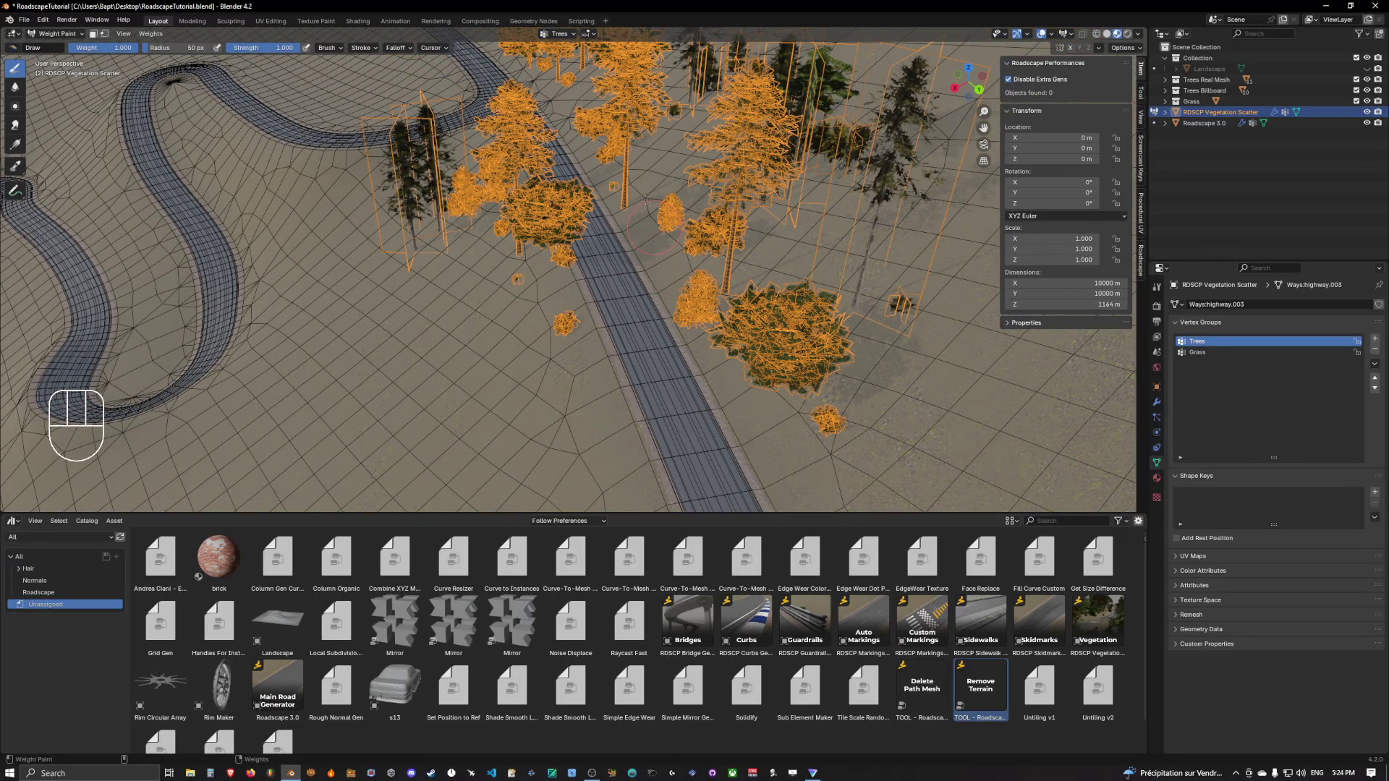
- Extend the Trees weight along the main road from the junction to the roundabout and around its outer edge
scroll(658, 238, down, 5)
middle_drag(658, 238, 825, 232)
shift+middle_drag(561, 253, 651, 200)
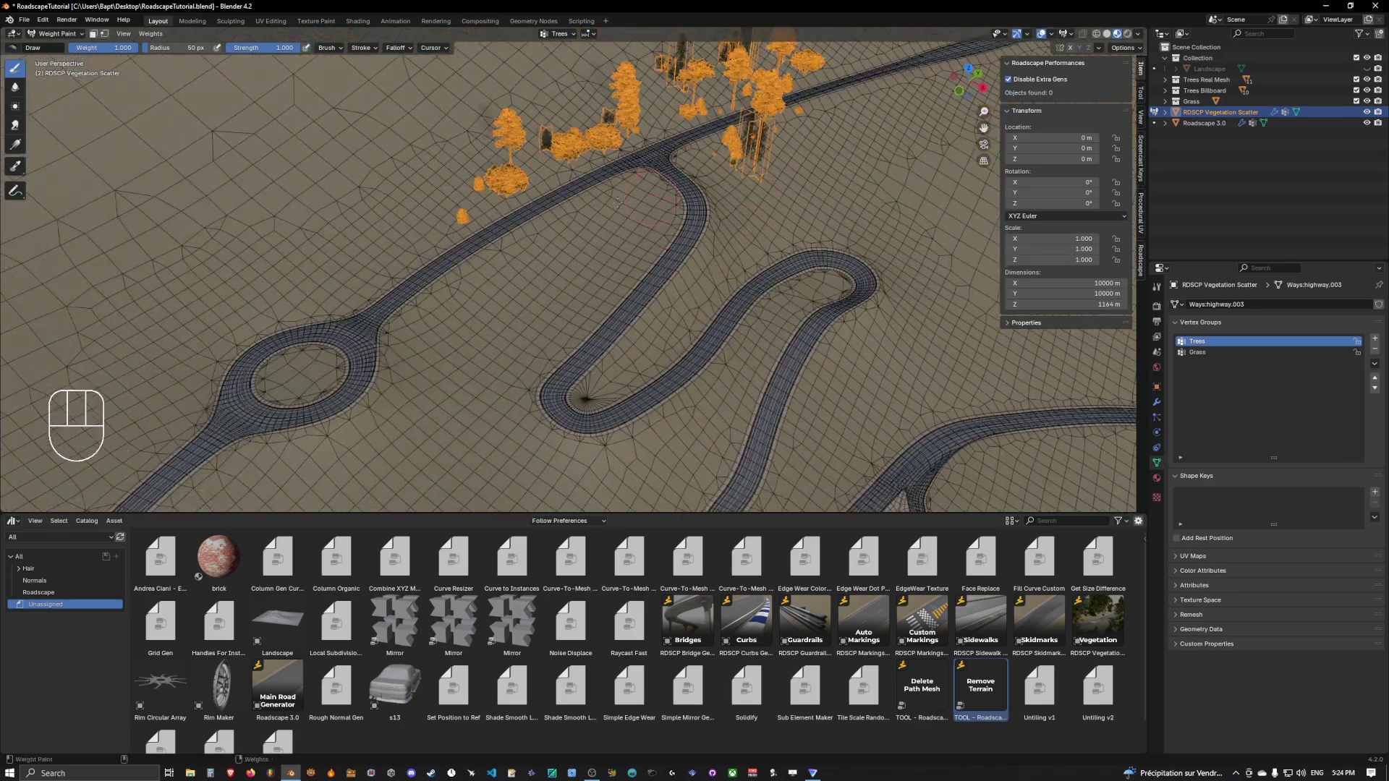
drag(419, 332, 599, 248)
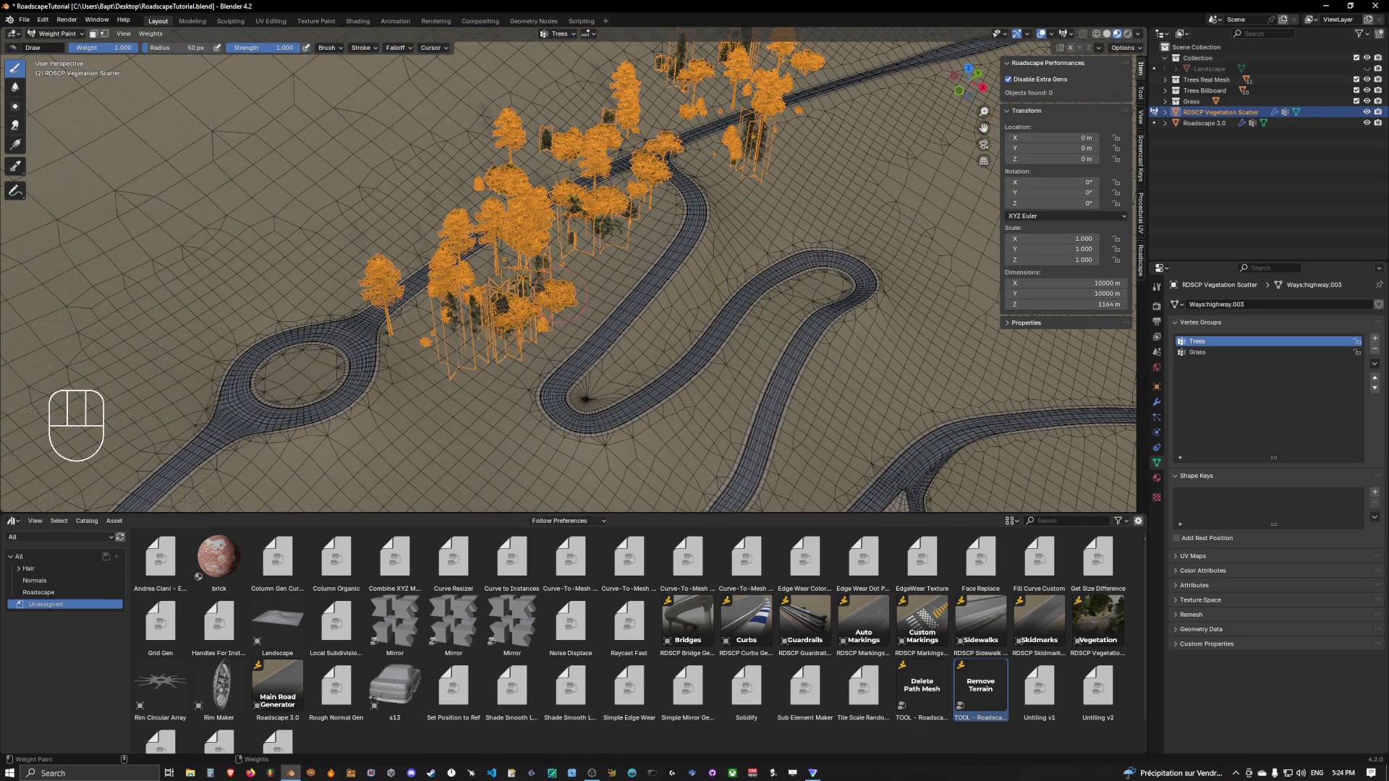
mouse_move(536, 279)
middle_down()
mouse_move(615, 303)
mouse_move(576, 257)
middle_up()
scroll(615, 300, down, 5)
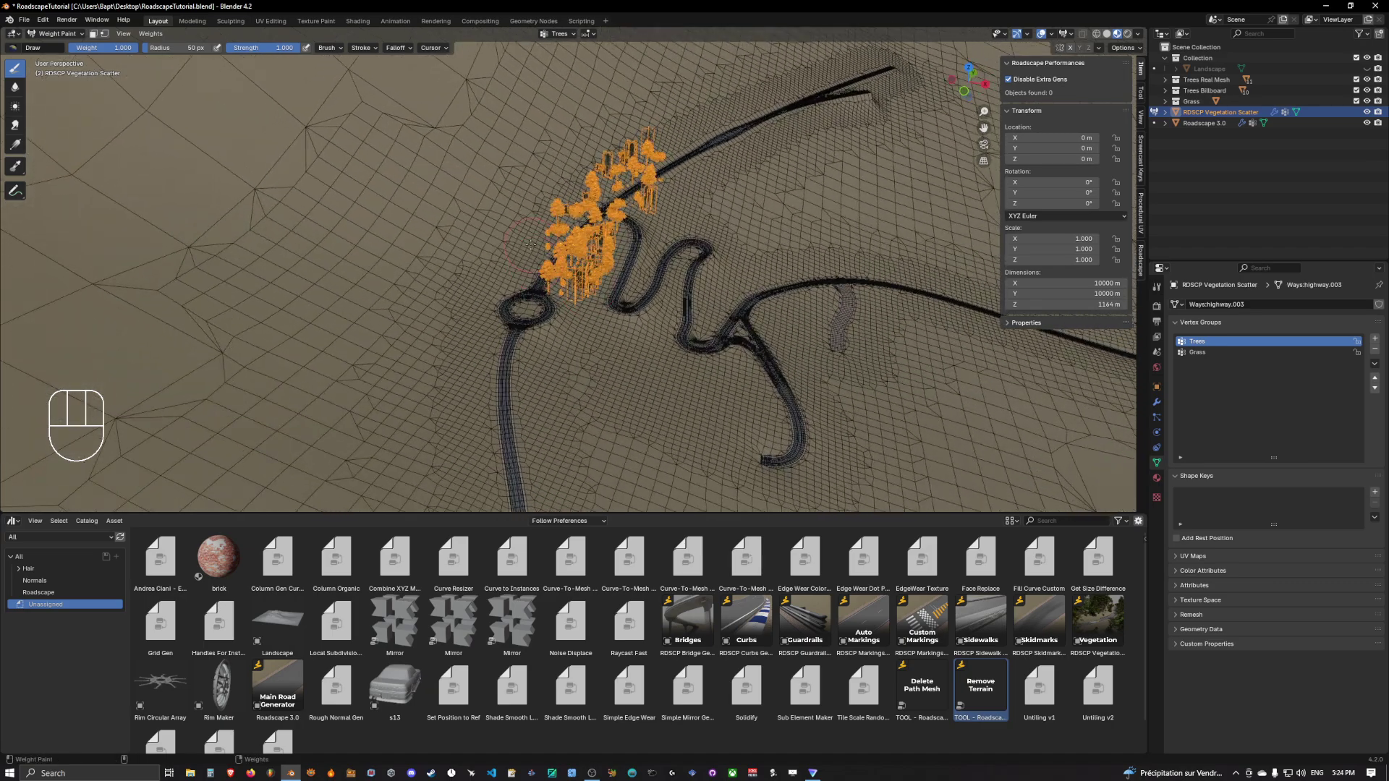
drag(551, 235, 504, 278)
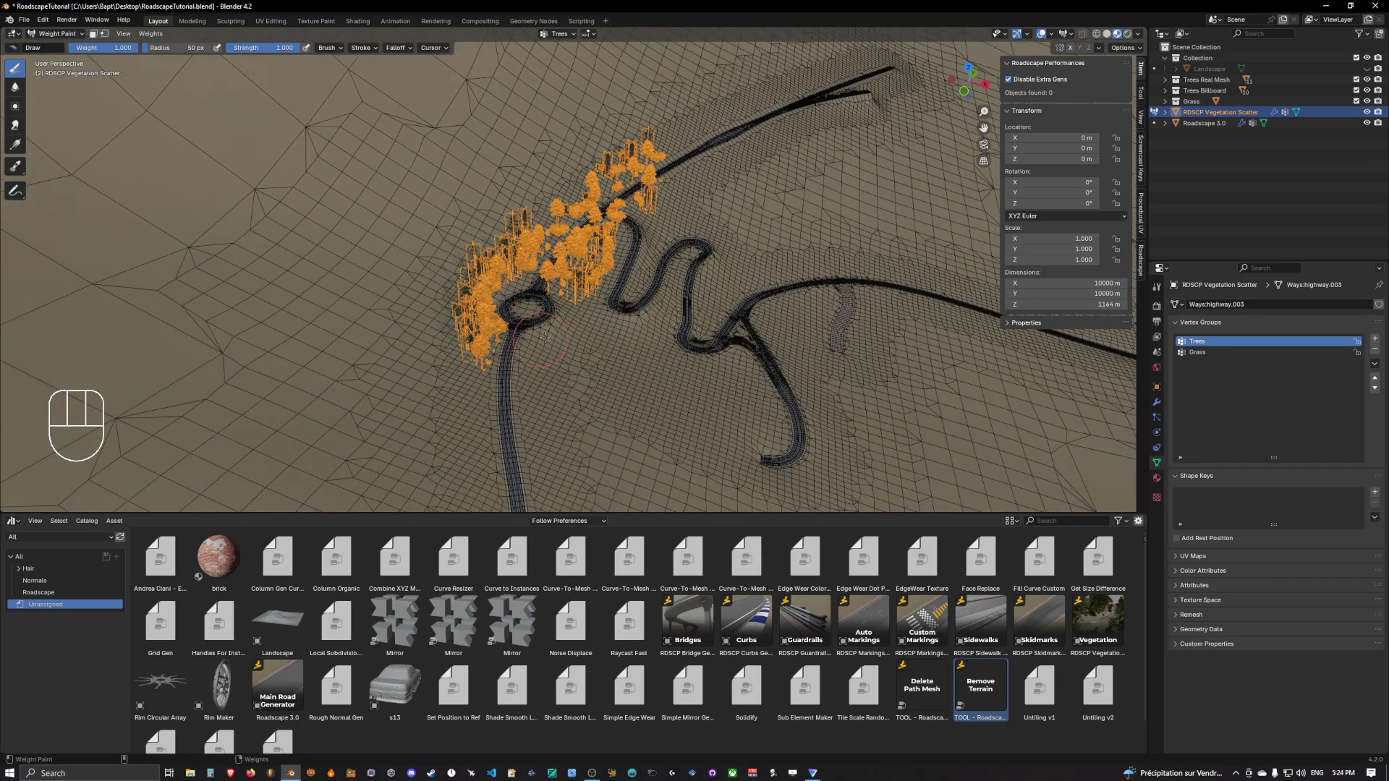
drag(544, 337, 553, 335)
- Add another stroke of Trees weight beside the road leading out of the roundabout and check the coverage back to the junction
scroll(610, 311, up, 12)
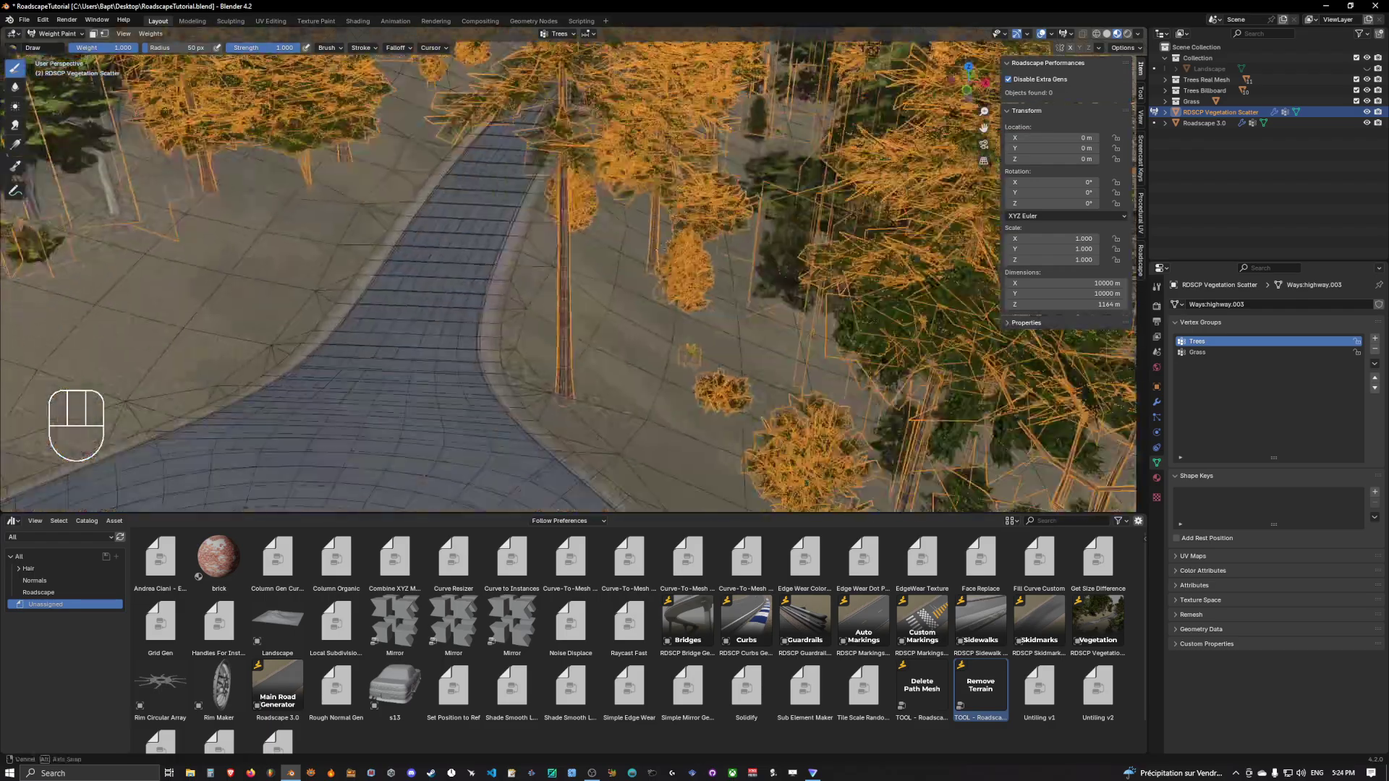
middle_drag(611, 300, 631, 298)
shift+middle_drag(676, 170, 664, 246)
scroll(664, 246, down, 5)
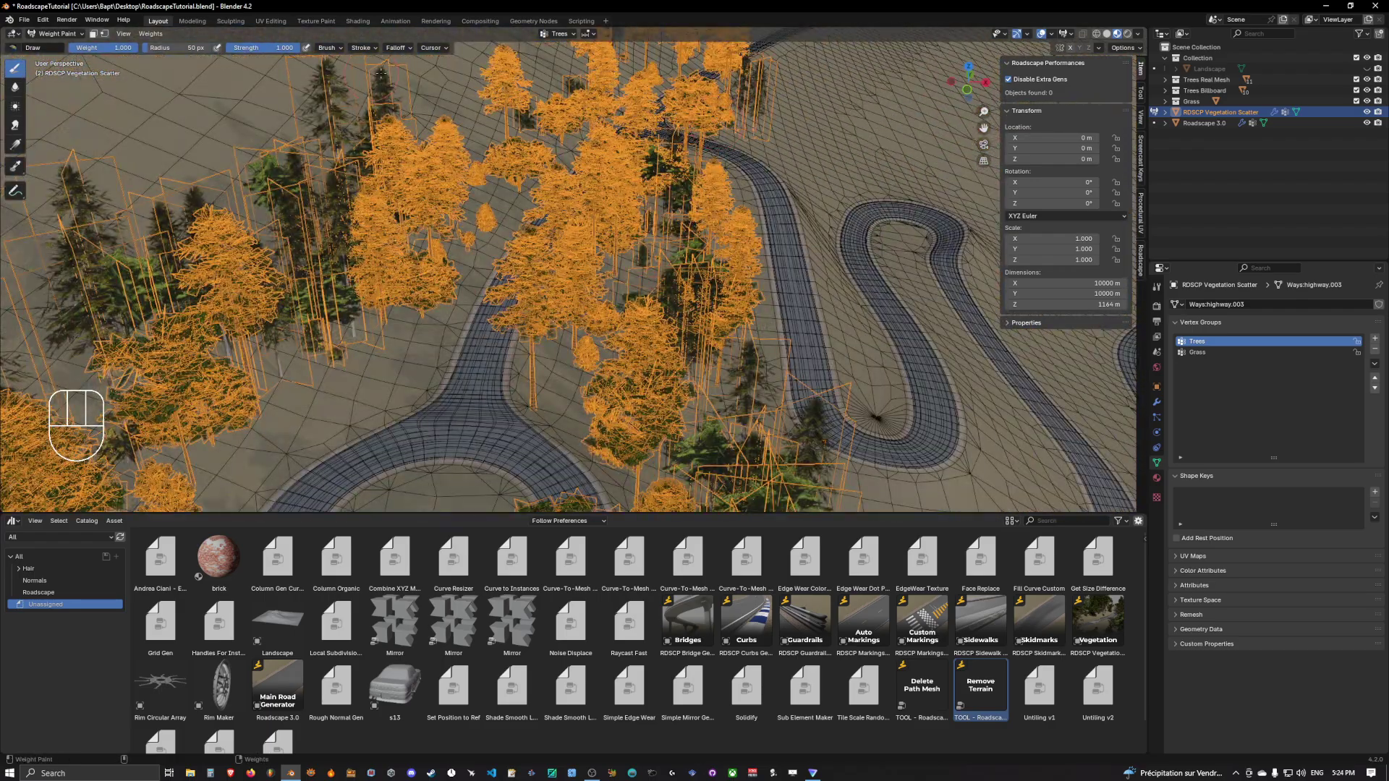
drag(382, 73, 455, 69)
scroll(463, 188, down, 8)
mouse_move(434, 195)
middle_down()
mouse_move(615, 192)
mouse_move(652, 212)
mouse_move(693, 210)
mouse_move(763, 354)
middle_up()
scroll(615, 196, up, 8)
scroll(687, 207, up, 6)
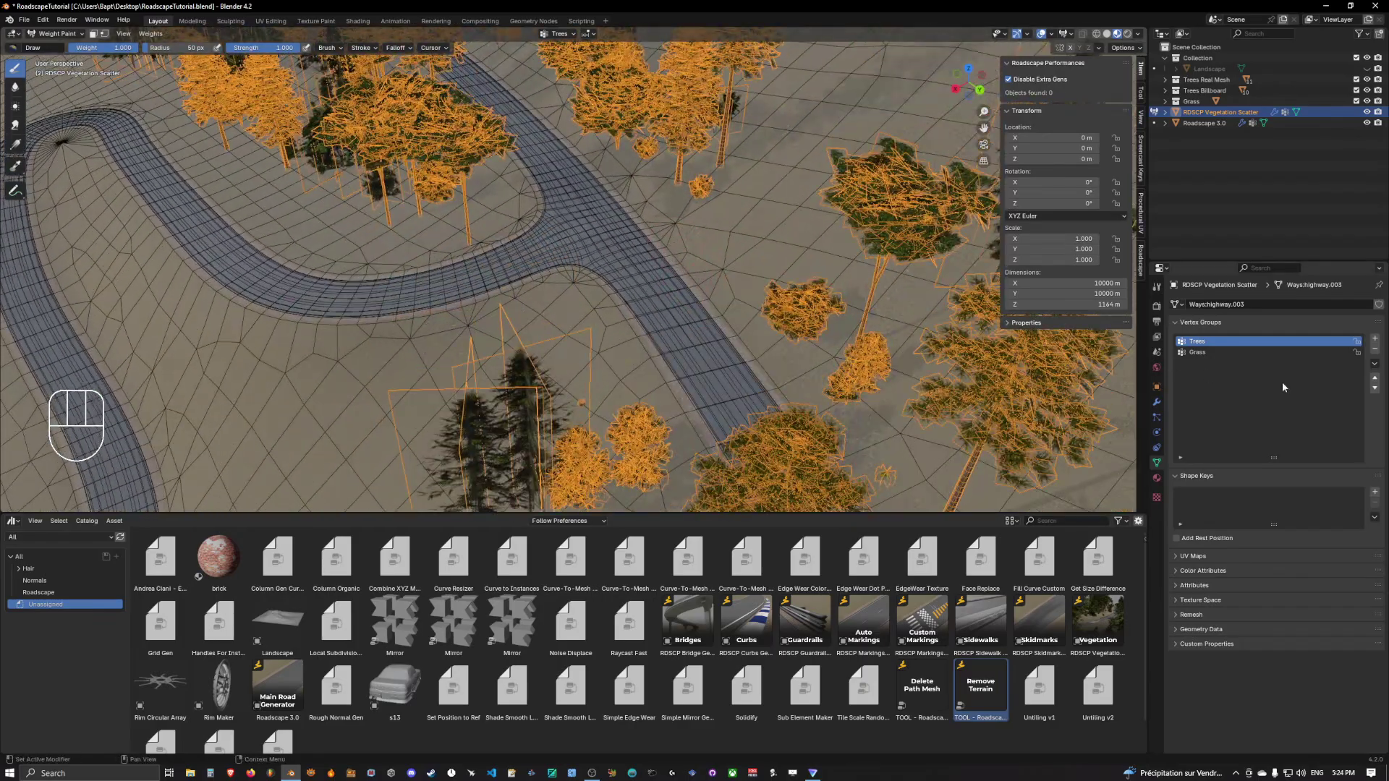
- Make the Grass vertex group active and paint its weight on the slope beside the main road near the junction
click(1205, 353)
scroll(651, 228, down, 5)
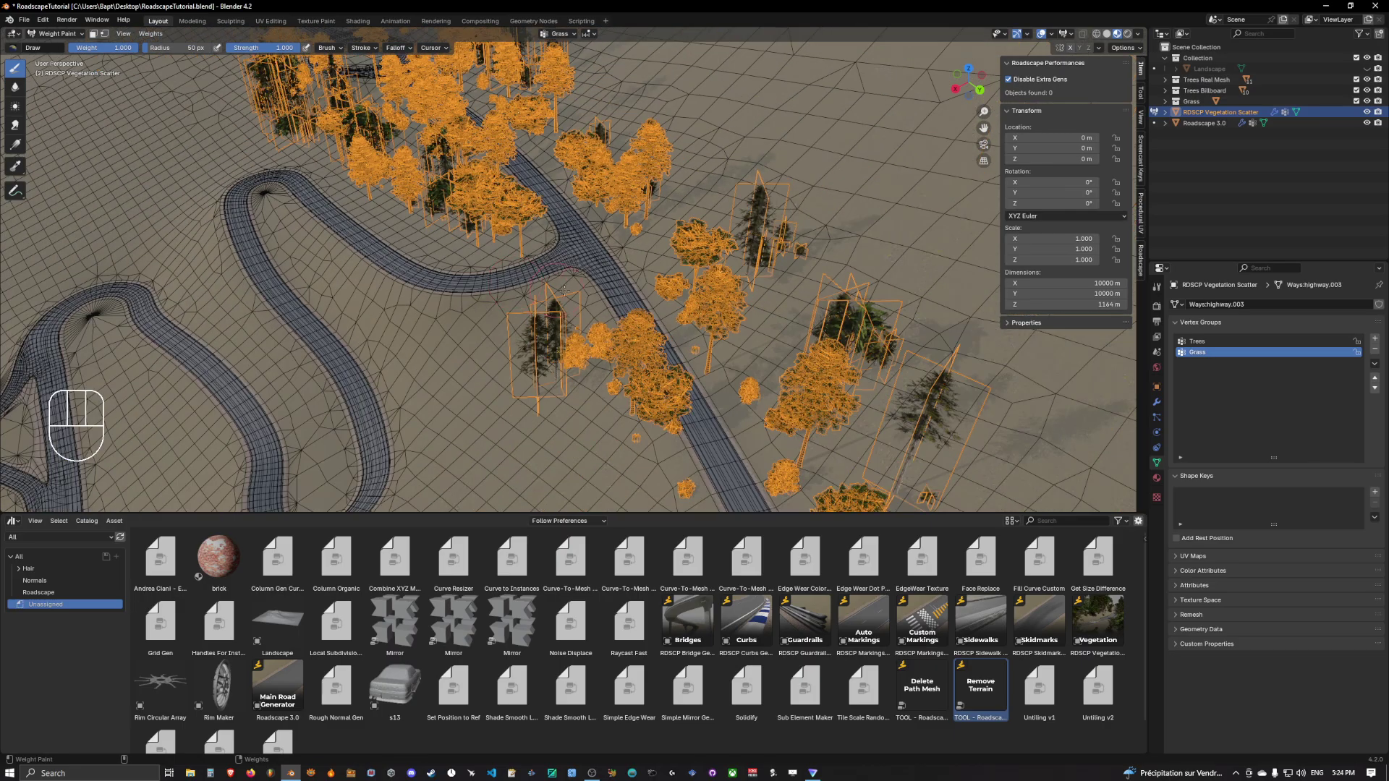
middle_drag(651, 217, 651, 228)
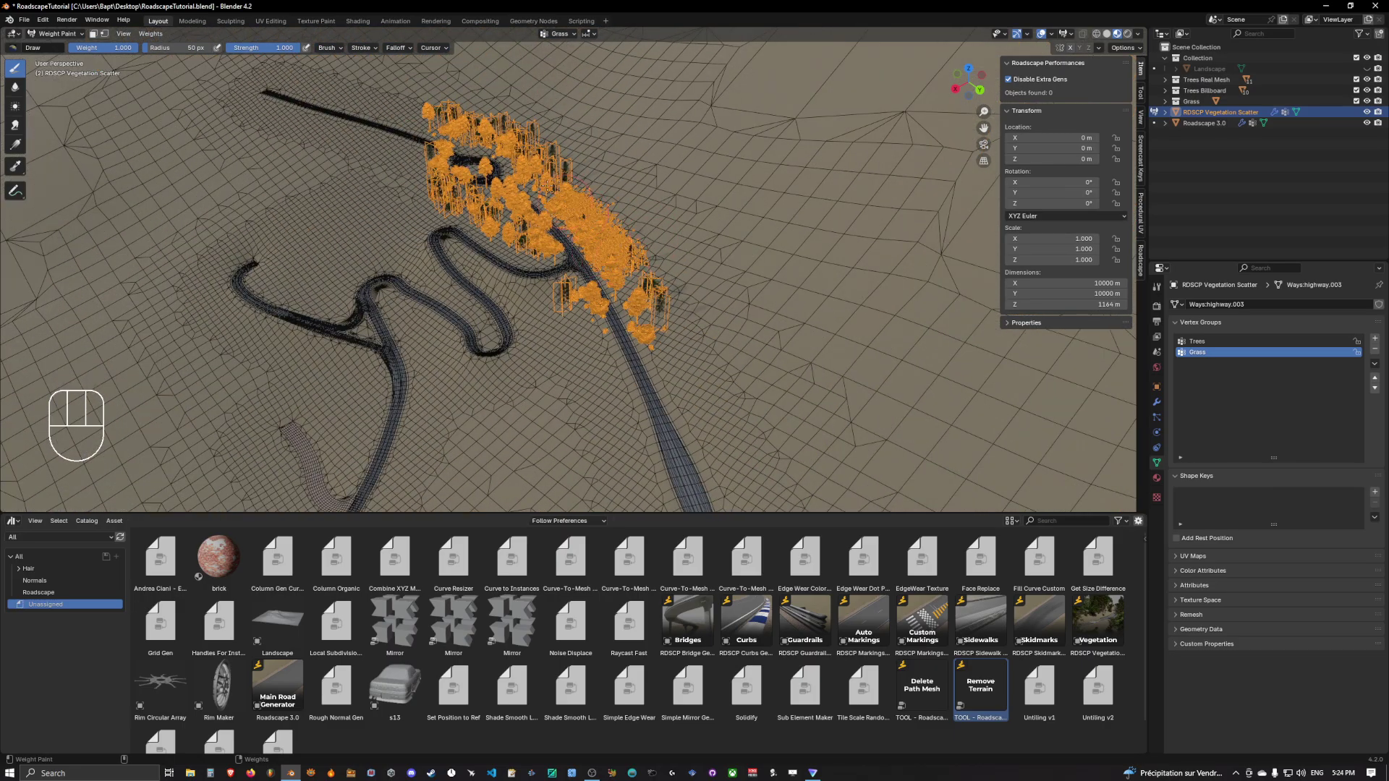
scroll(724, 246, up, 3)
middle_drag(603, 242, 579, 224)
- Hide the viewport overlays and examine the painted vegetation along the road and around the roundabout
click(1042, 34)
scroll(578, 224, down, 3)
middle_drag(463, 137, 303, 188)
scroll(654, 91, up, 2)
shift+middle_drag(405, 131, 434, 159)
middle_drag(434, 116, 601, 163)
middle_drag(507, 145, 552, 140)
scroll(596, 150, up, 3)
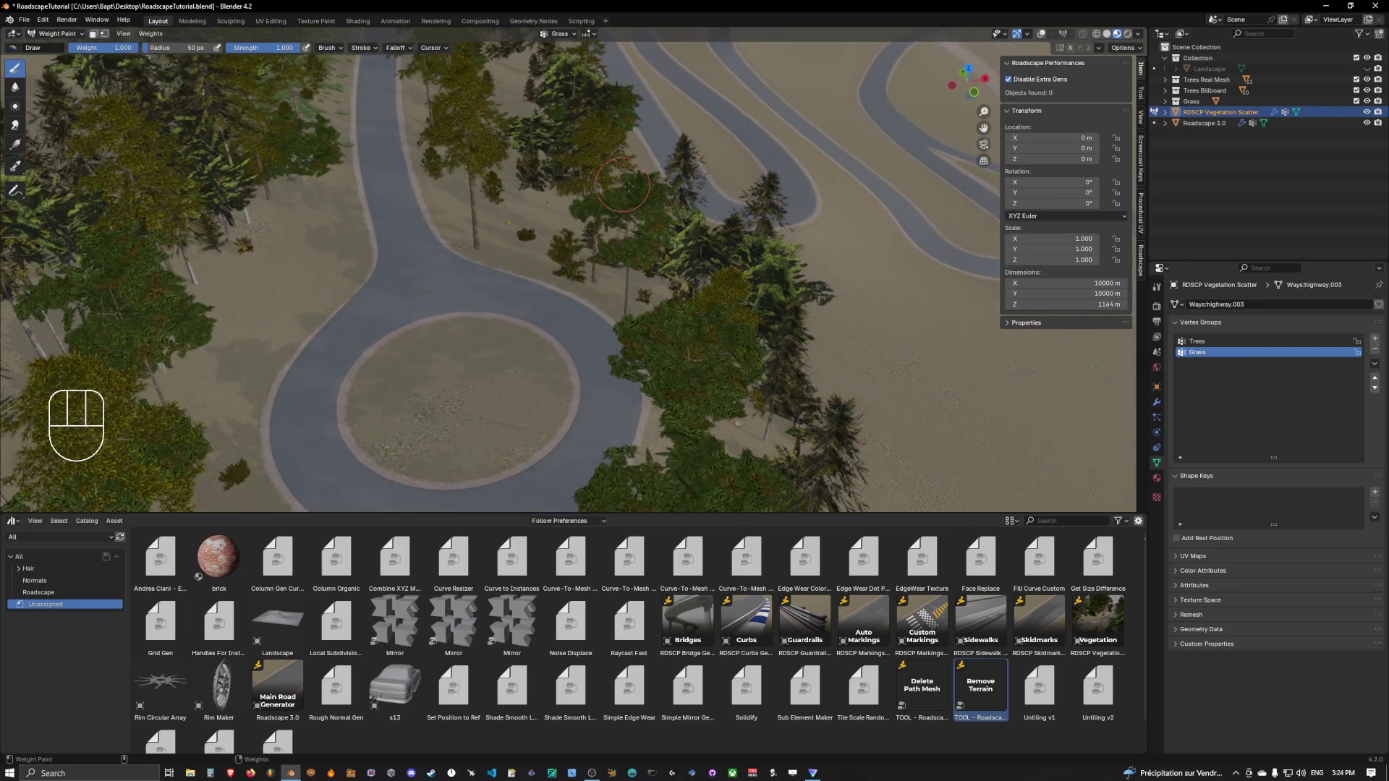
- Show the scatter modifiers and viewport overlays, and examine the real-mesh trees near the road against the billboards farther away
click(1156, 403)
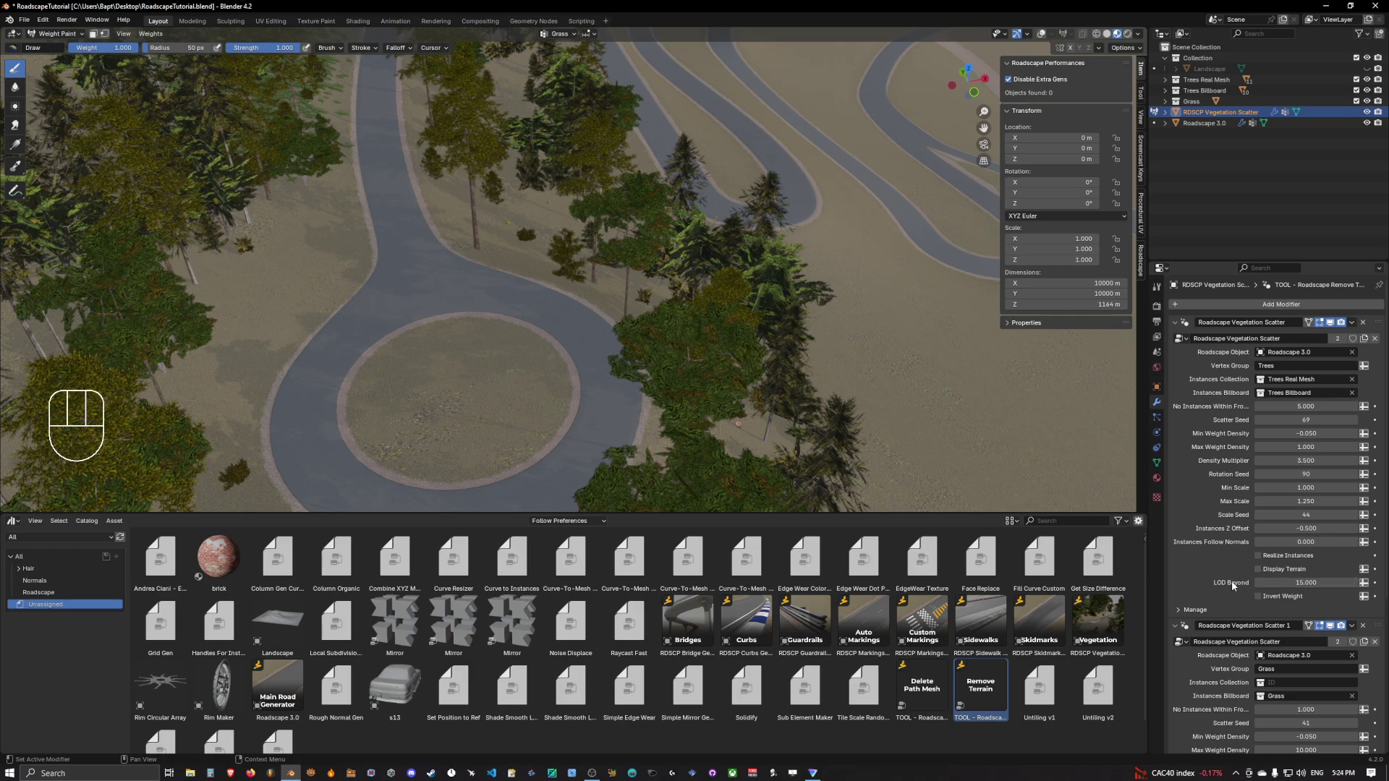
middle_drag(796, 405, 682, 338)
click(1041, 34)
middle_drag(876, 189, 745, 238)
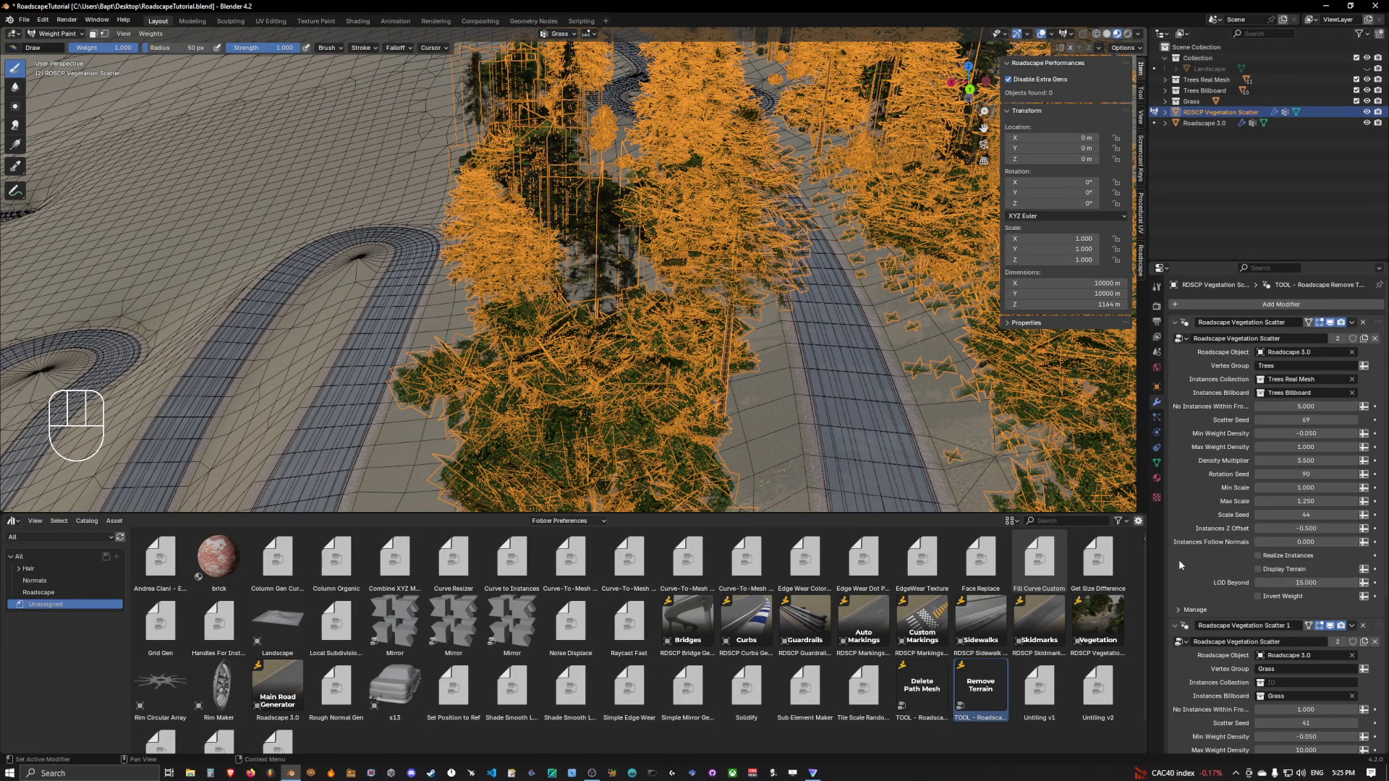
middle_drag(775, 416, 817, 479)
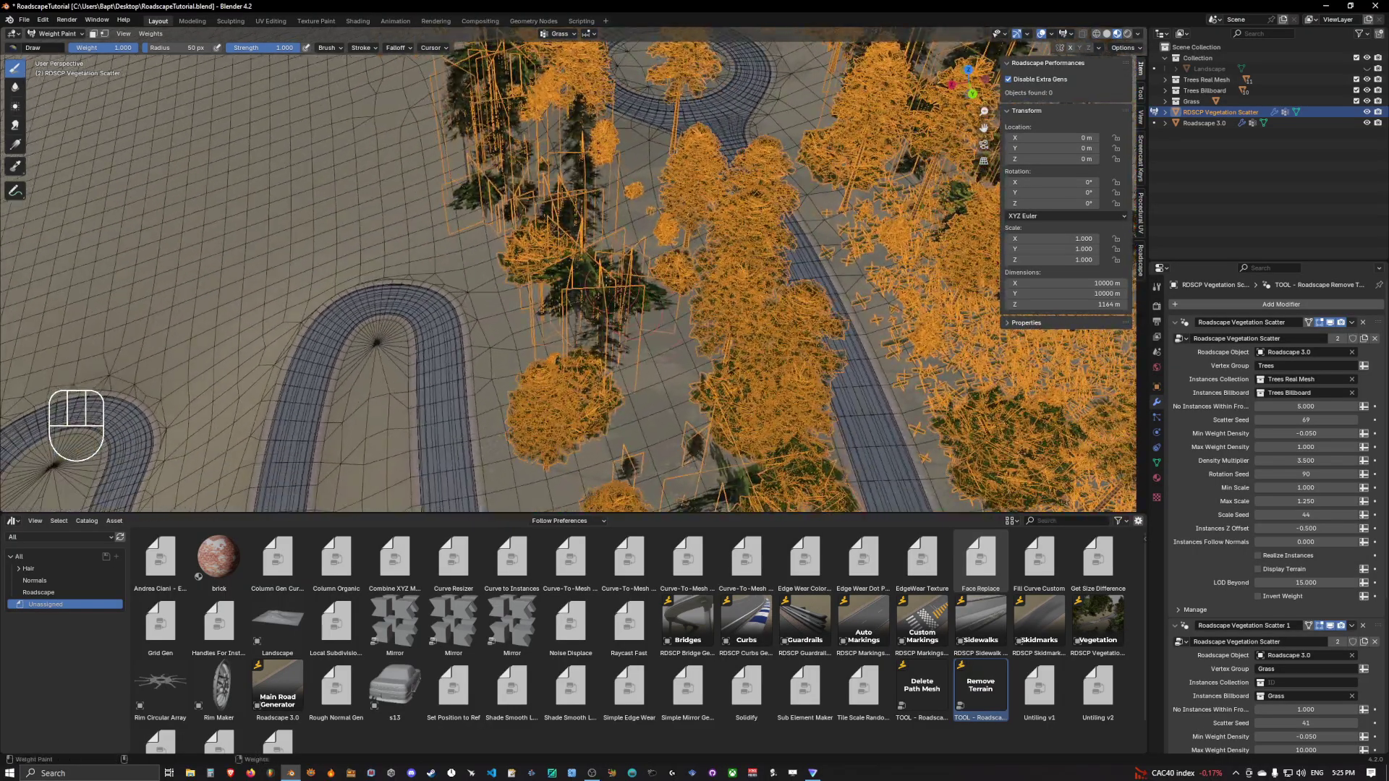
scroll(616, 259, up, 10)
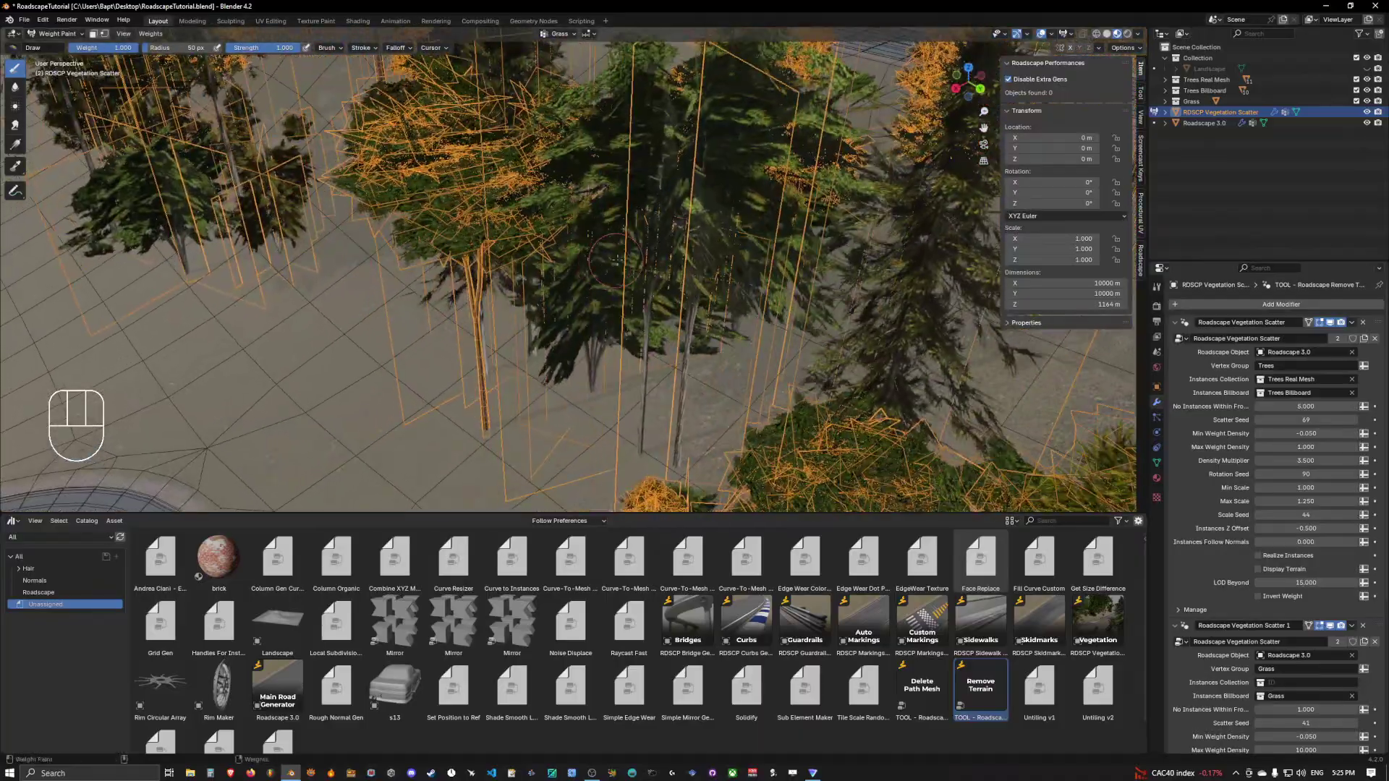
middle_drag(617, 259, 560, 253)
scroll(636, 281, up, 3)
scroll(640, 278, down, 5)
scroll(738, 255, down, 6)
scroll(730, 259, up, 4)
scroll(667, 266, down, 6)
scroll(622, 246, up, 2)
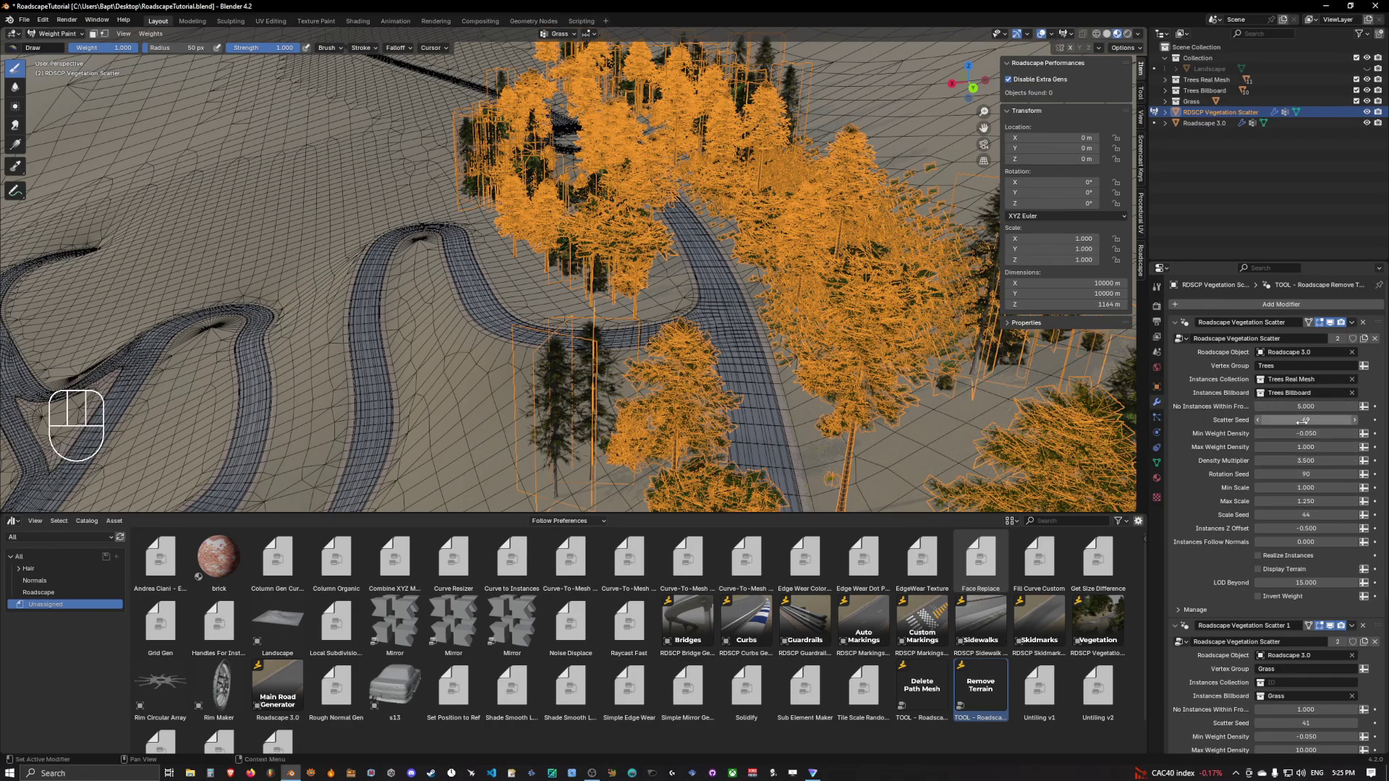
- Try a Scatter Seed of 125 for the tree scatter and view the new distribution without overlays
drag(1302, 420, 1343, 419)
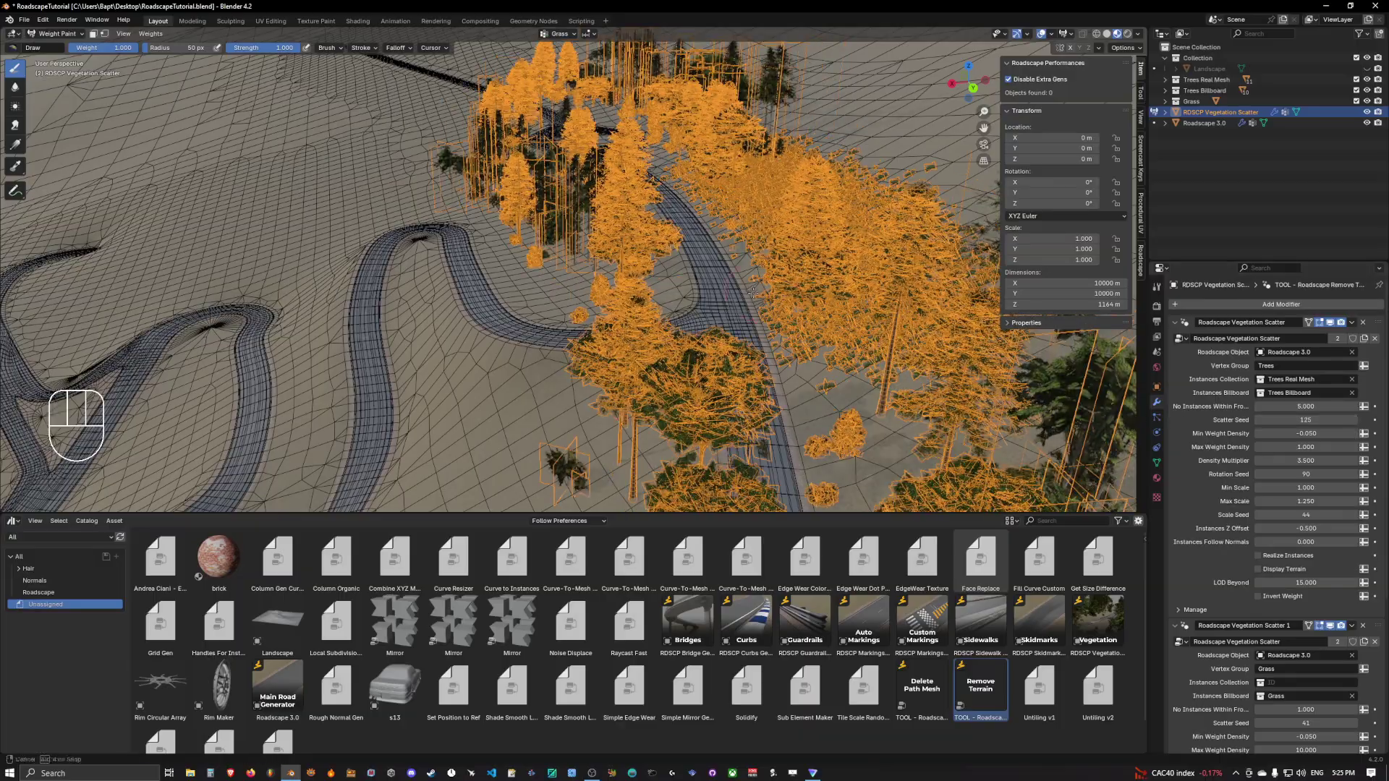
middle_drag(752, 292, 839, 376)
scroll(752, 311, up, 3)
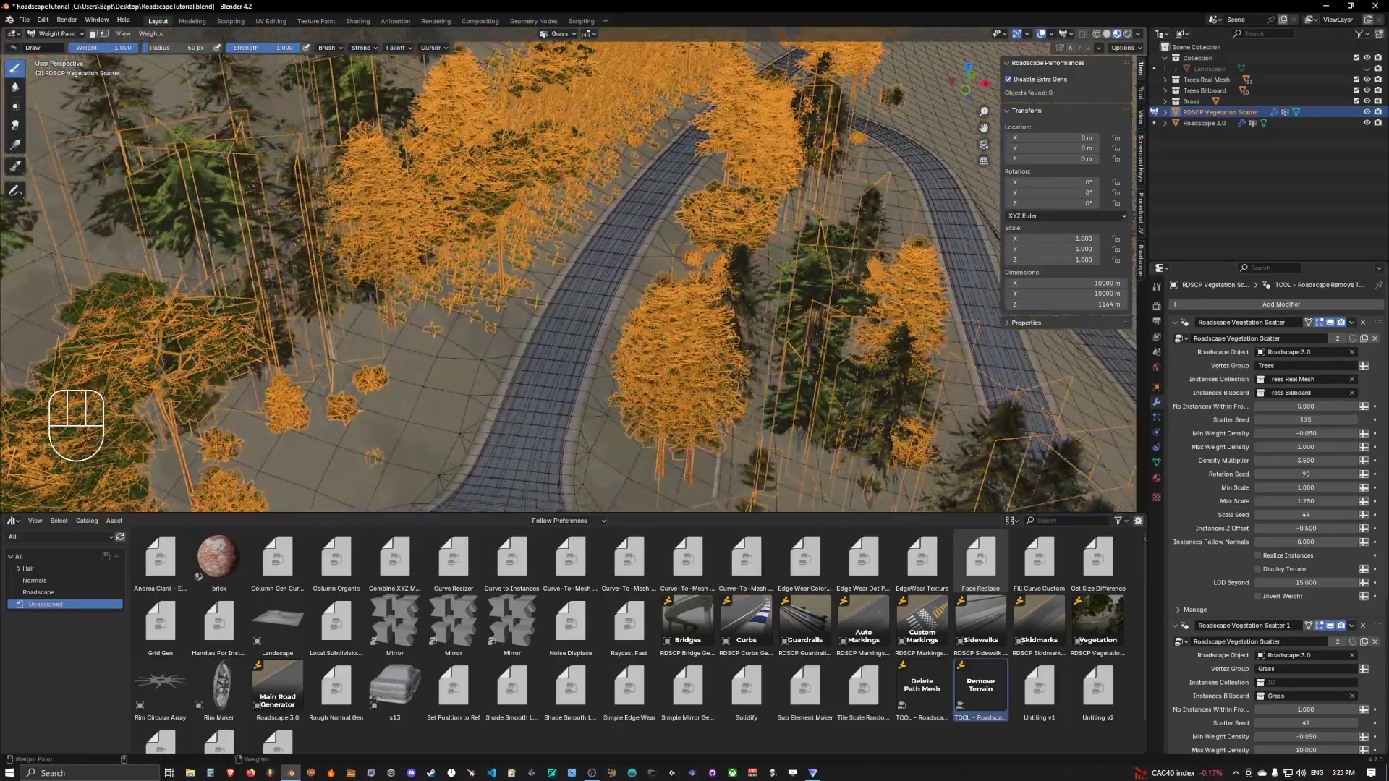
click(1039, 34)
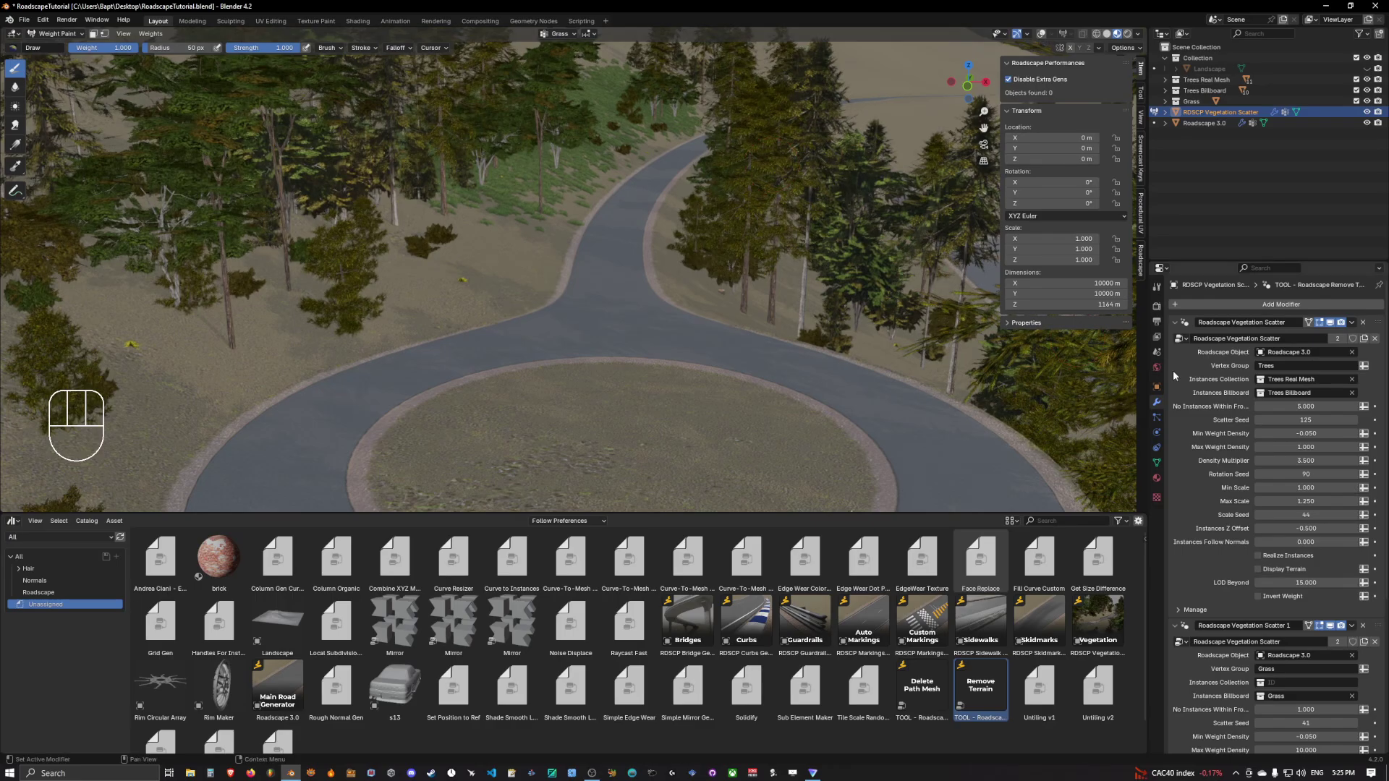
- Try a Scatter Seed of 148 for the tree scatter and inspect the trees around the roundabout
mouse_move(1299, 419)
mouse_down()
mouse_move(1347, 420)
mouse_move(1316, 420)
mouse_up()
scroll(1201, 344, down, 2)
scroll(792, 347, down, 12)
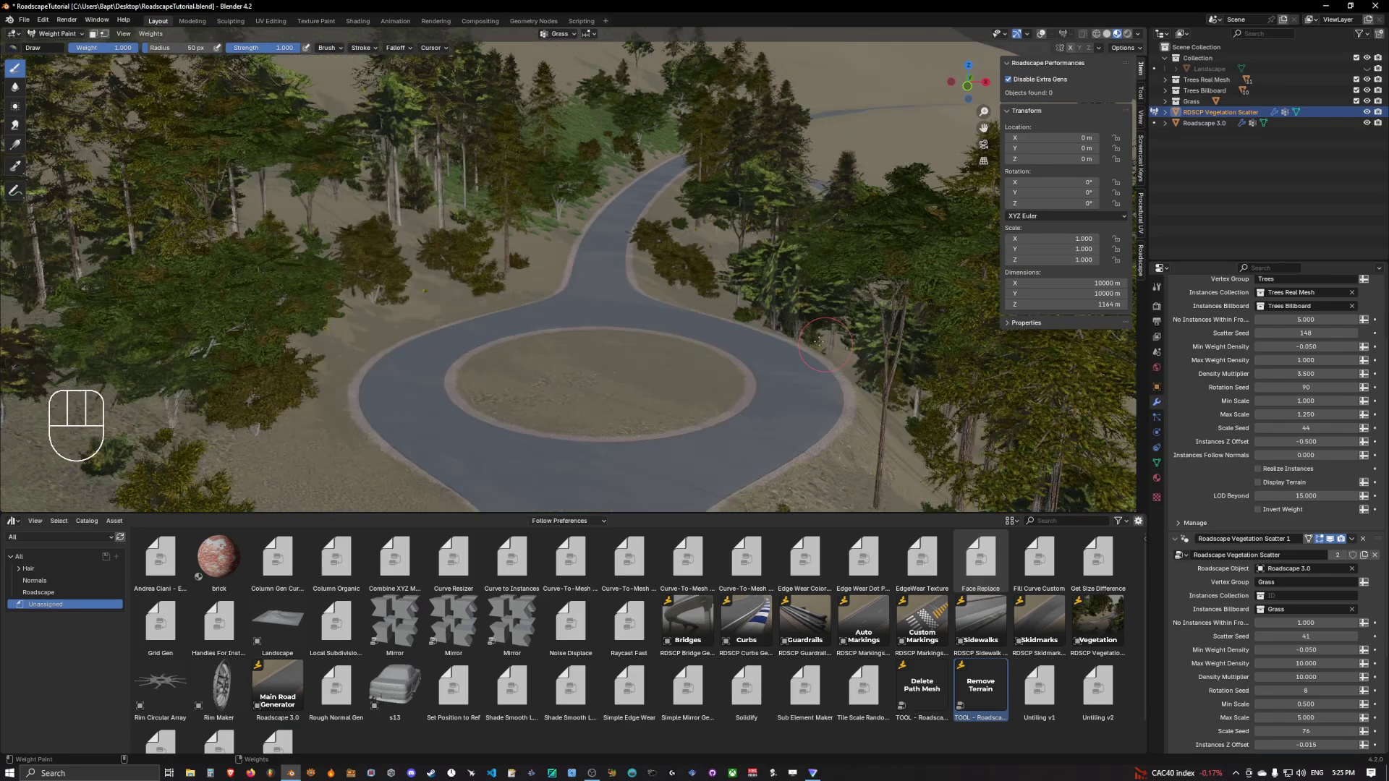
mouse_move(792, 347)
middle_down()
mouse_move(763, 361)
mouse_move(789, 333)
middle_up()
scroll(763, 361, up, 5)
scroll(767, 312, up, 6)
shift+middle_drag(737, 239, 700, 325)
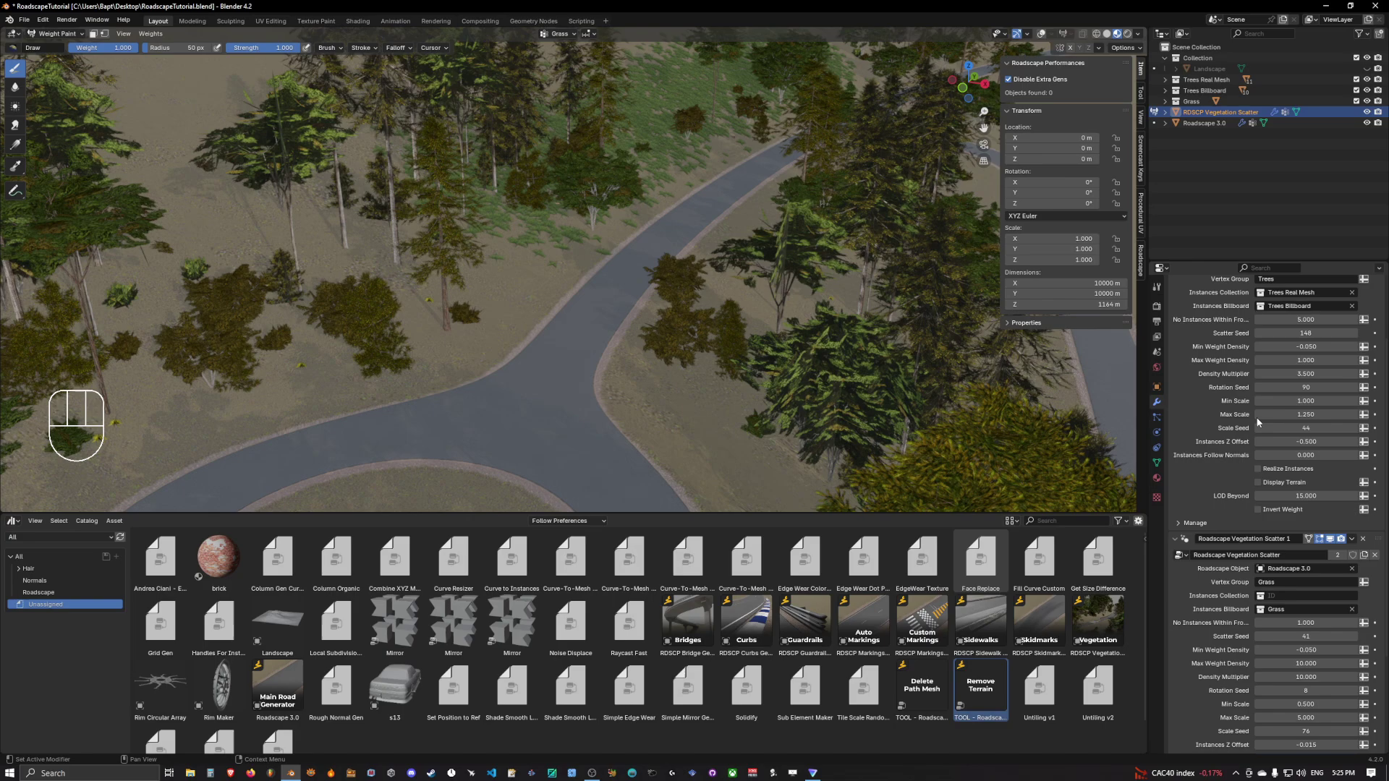
- Try a different Density Multiplier for the tree scatter and undo the recent edits, back to Scatter Seed 69
scroll(1257, 422, up, 3)
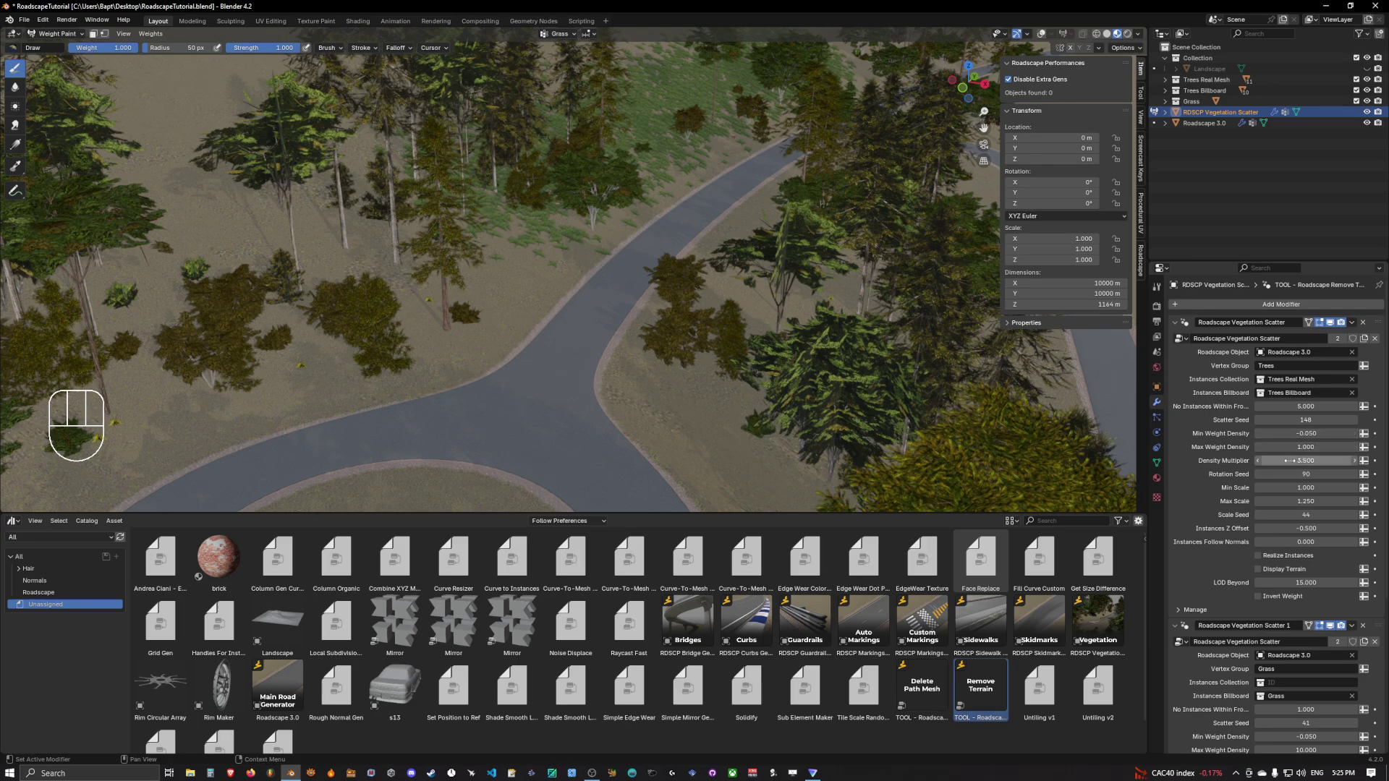
scroll(695, 262, down, 3)
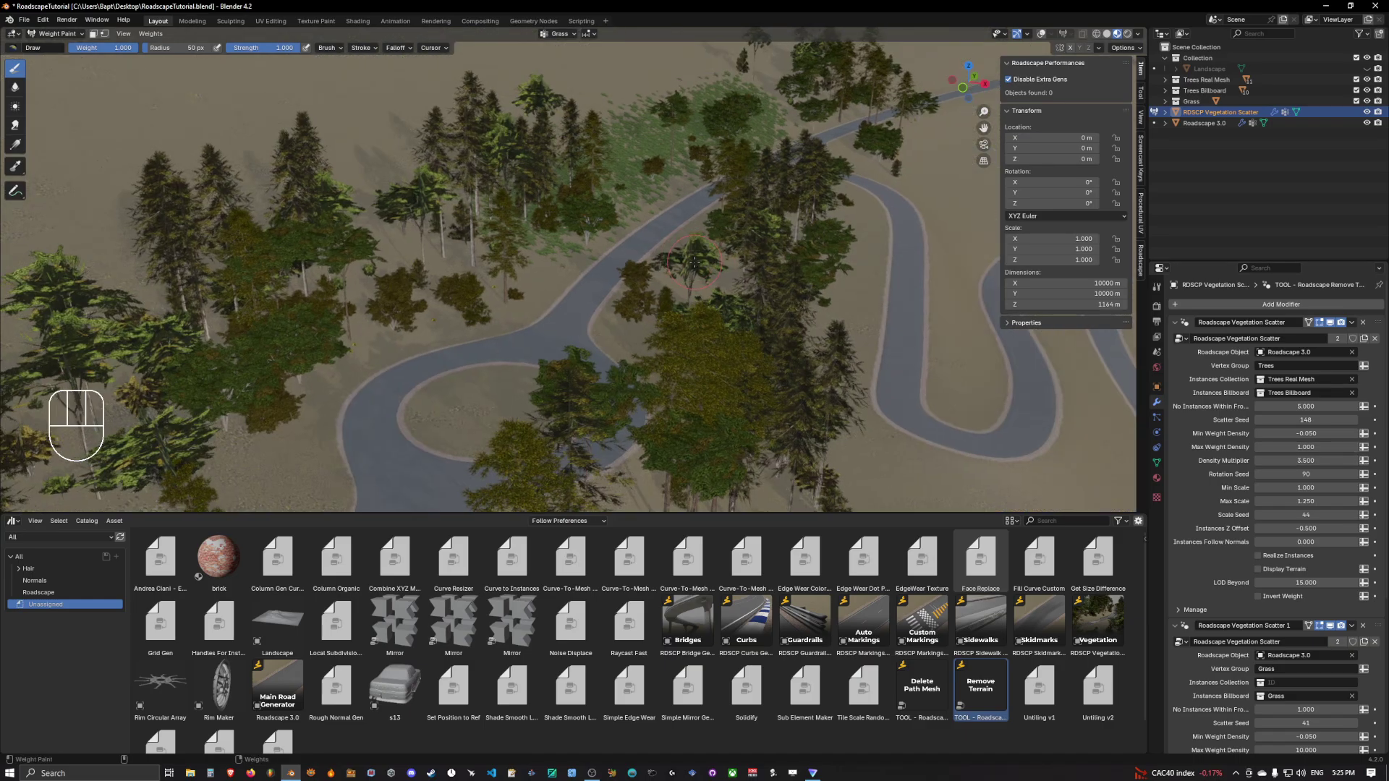
mouse_move(1297, 461)
mouse_down()
mouse_move(1347, 461)
mouse_move(1241, 460)
mouse_move(1360, 461)
mouse_move(1316, 460)
mouse_up()
key(ctrl+z)
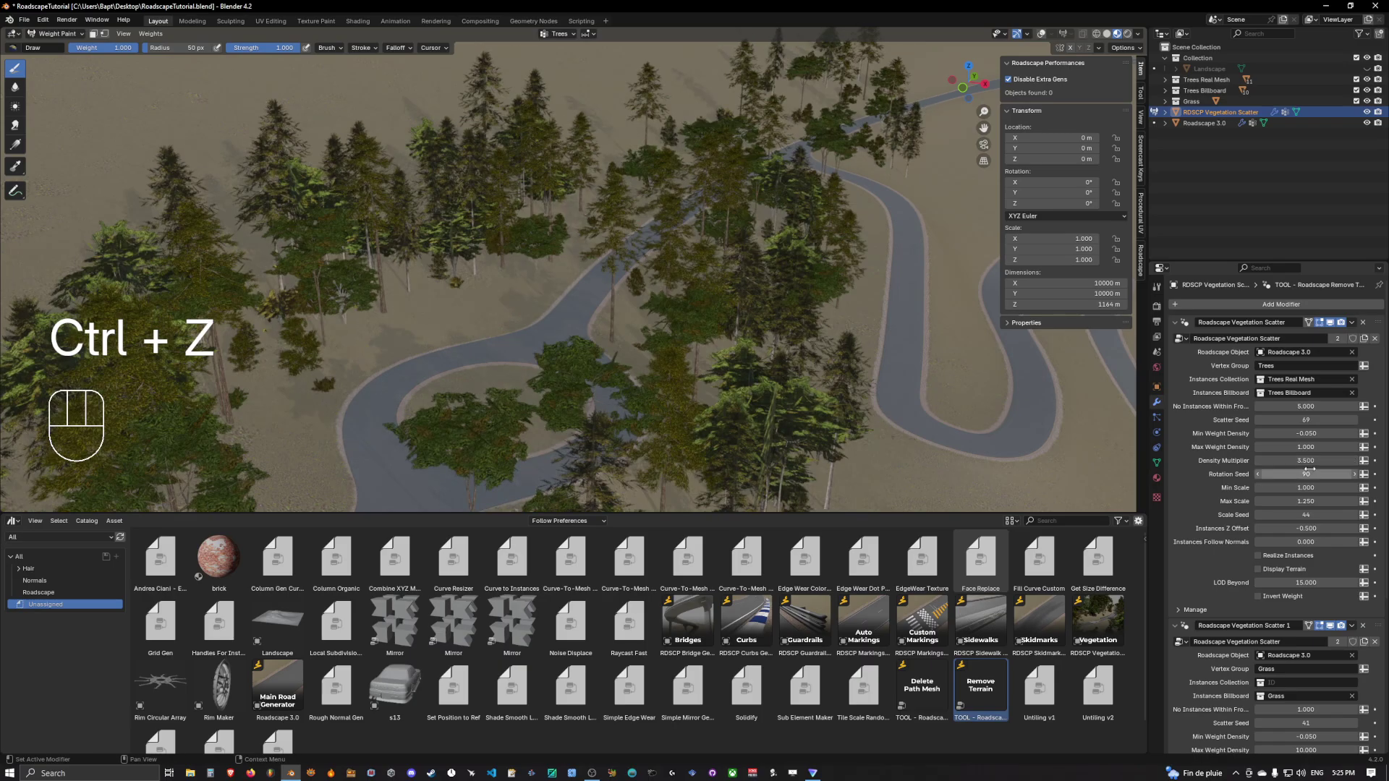
- Set the tree scatter's Rotation Seed to 269 and check the trees around the roundabout
drag(1308, 474, 1368, 473)
scroll(655, 378, down, 6)
middle_drag(655, 377, 679, 353)
scroll(678, 353, up, 6)
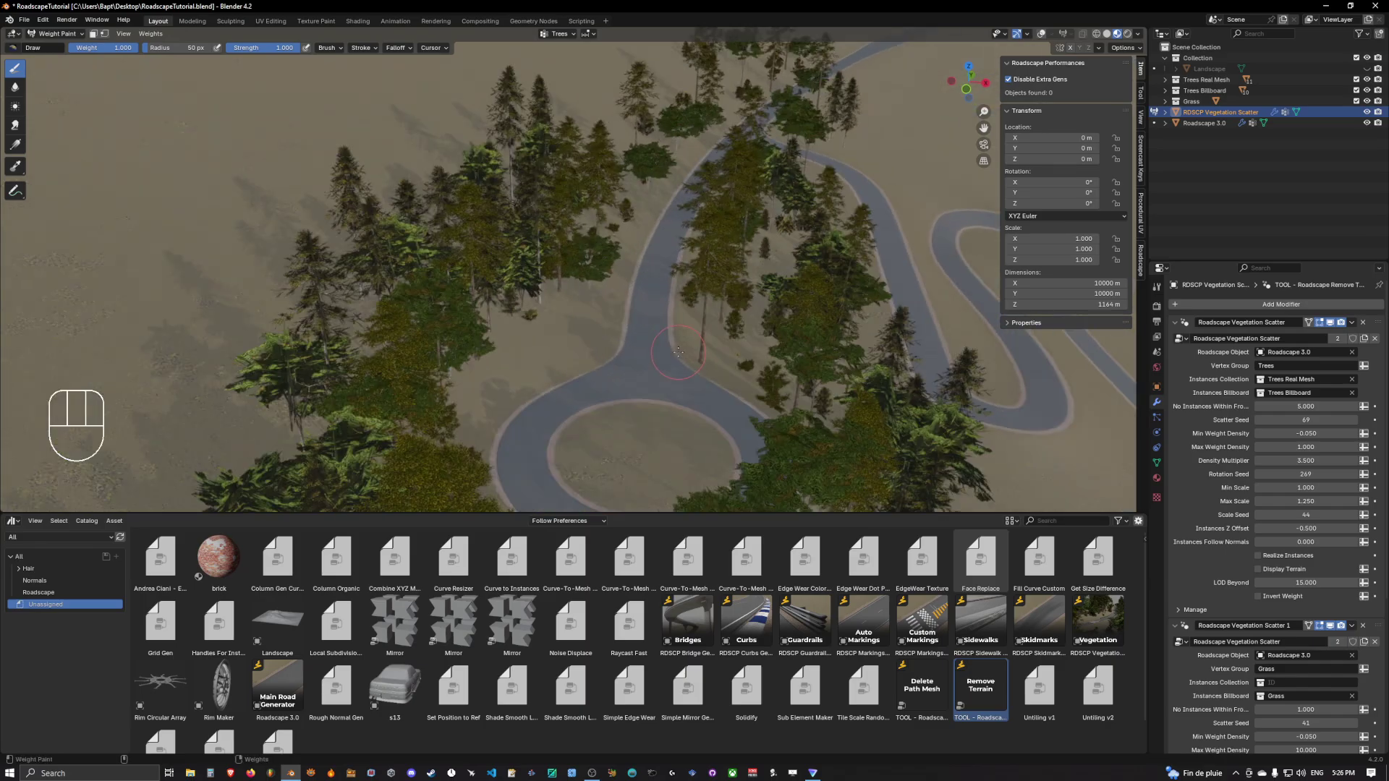
- Try a different Max Scale for the tree scatter and undo the recent edits, back to Rotation Seed 90
scroll(640, 260, down, 4)
middle_drag(640, 260, 449, 271)
scroll(535, 279, up, 5)
middle_drag(546, 279, 728, 290)
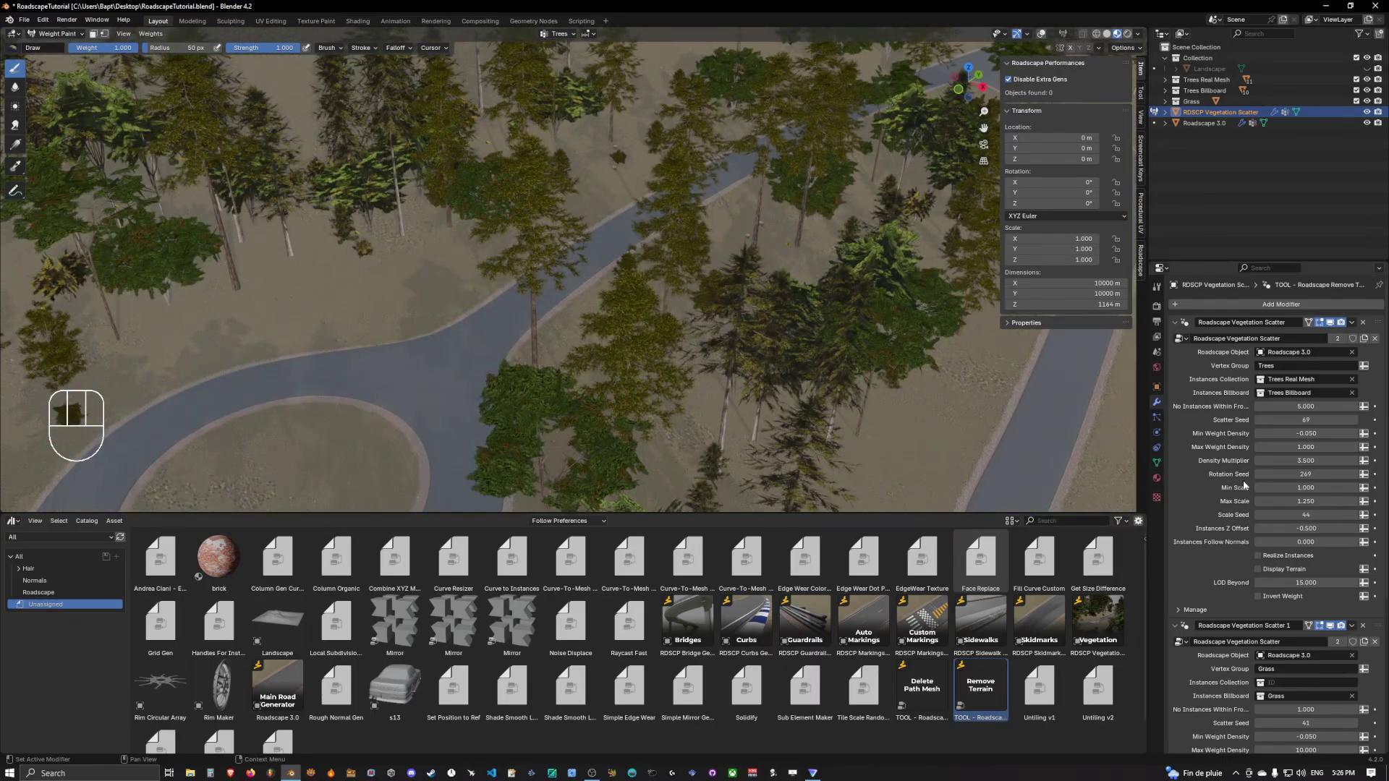
drag(1272, 509, 1322, 502)
scroll(745, 336, down, 5)
middle_drag(742, 338, 715, 307)
key(ctrl+z)
- Examine the tree trunk bases from beneath the terrain and review the remaining scatter settings
scroll(745, 346, up, 7)
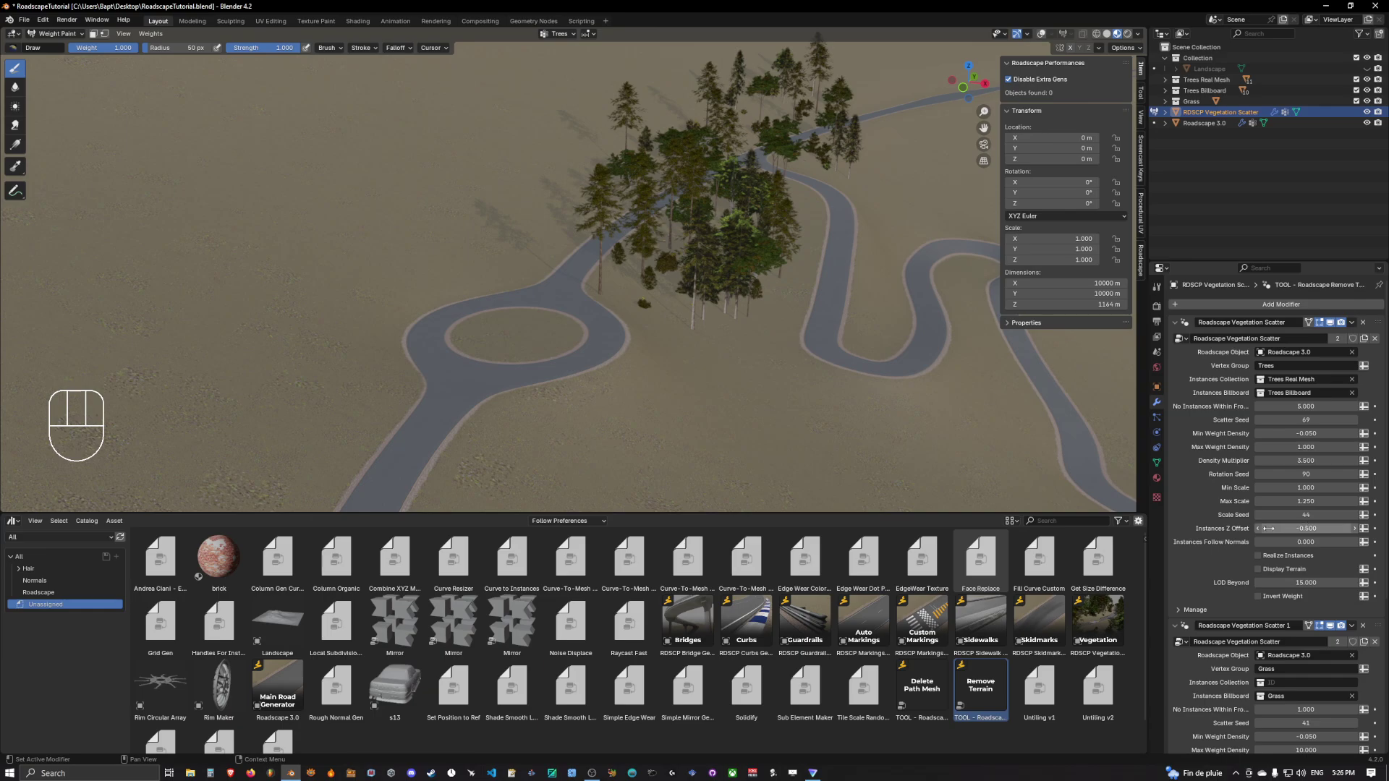
scroll(595, 287, up, 8)
middle_drag(595, 287, 631, 270)
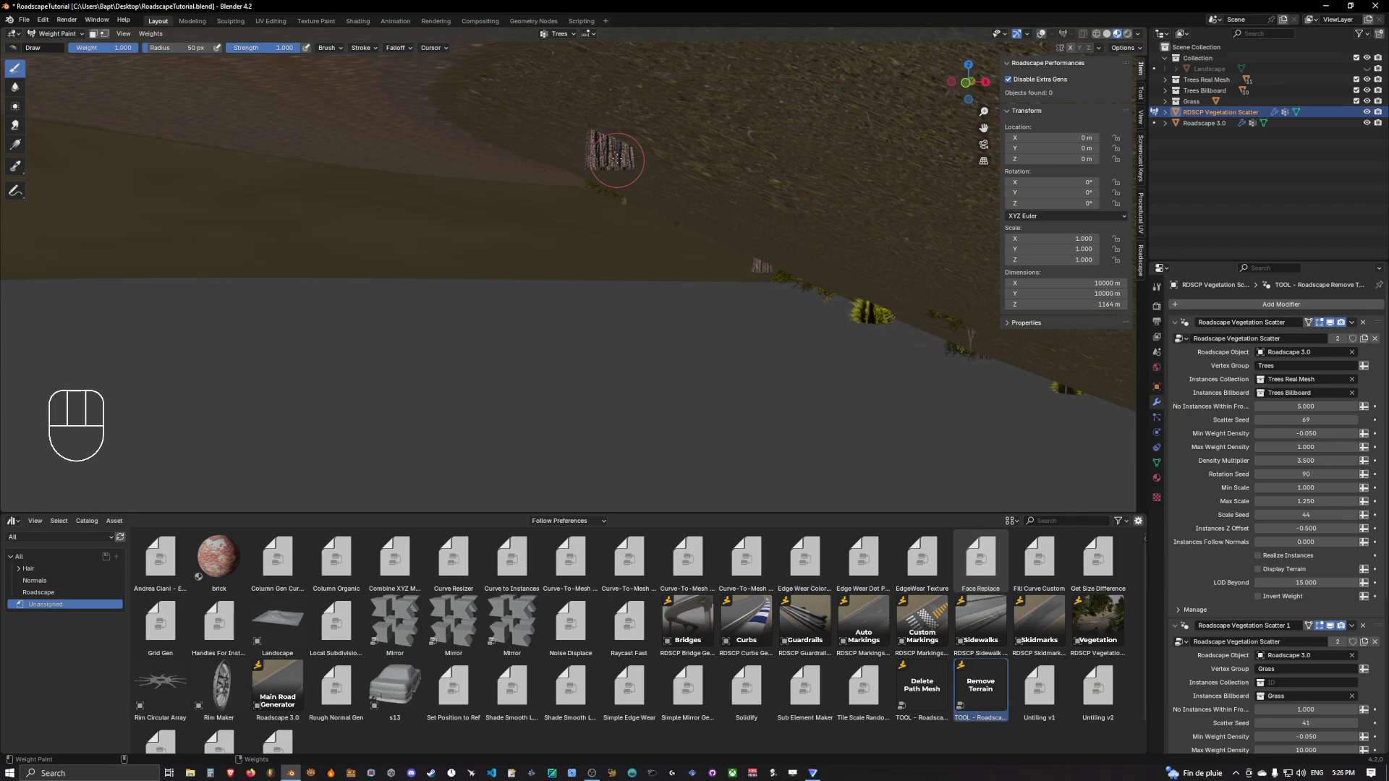
middle_drag(803, 249, 842, 236)
scroll(802, 257, down, 8)
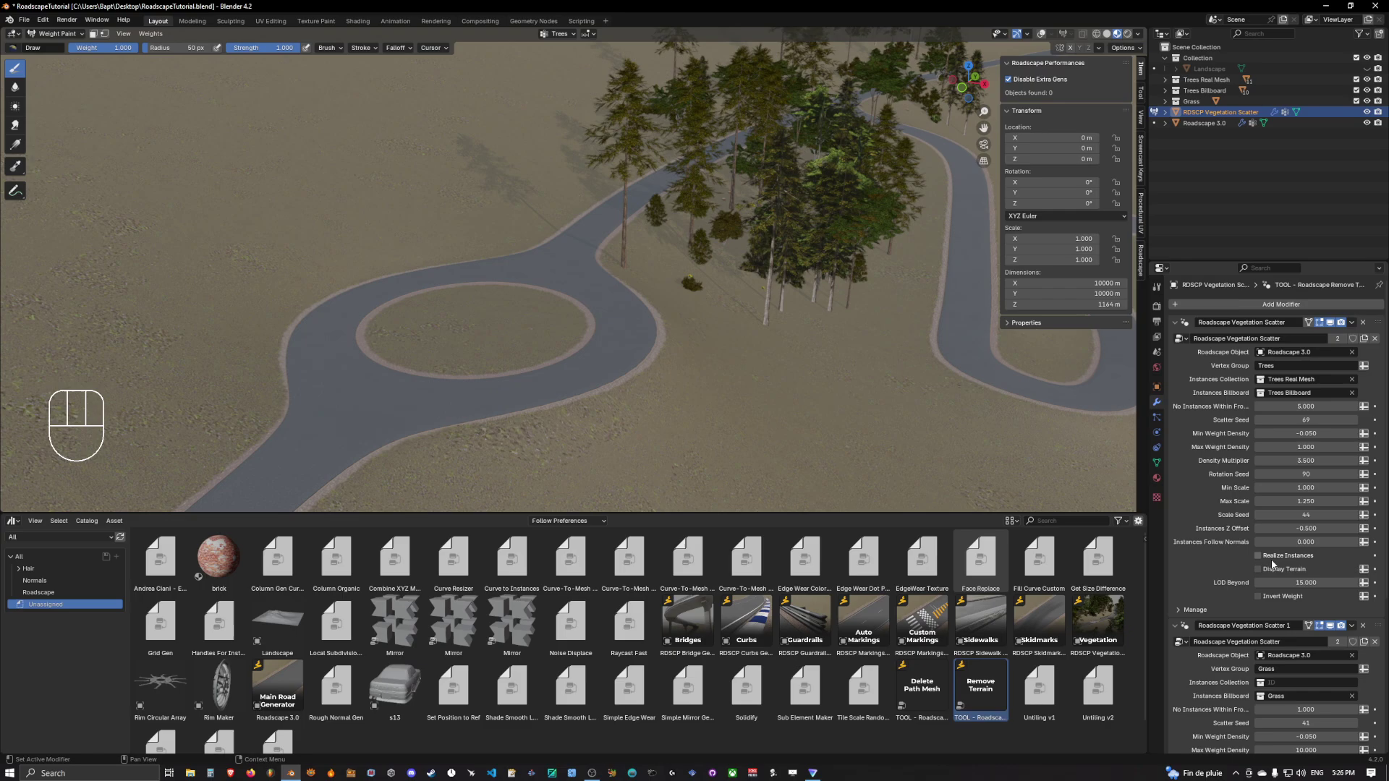
scroll(1230, 521, down, 8)
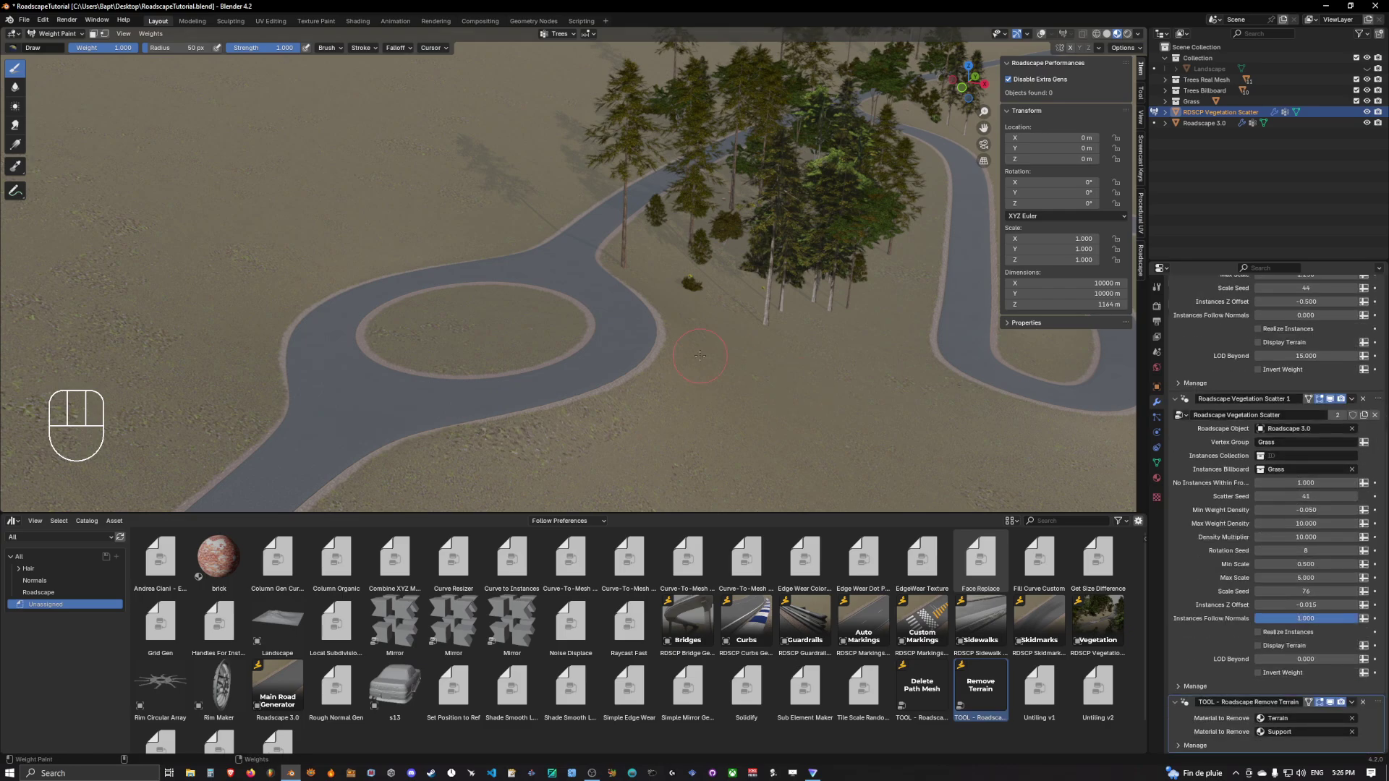
- Weight-paint more trees along the road and on the ground beside the roundabout
middle_drag(776, 342, 550, 227)
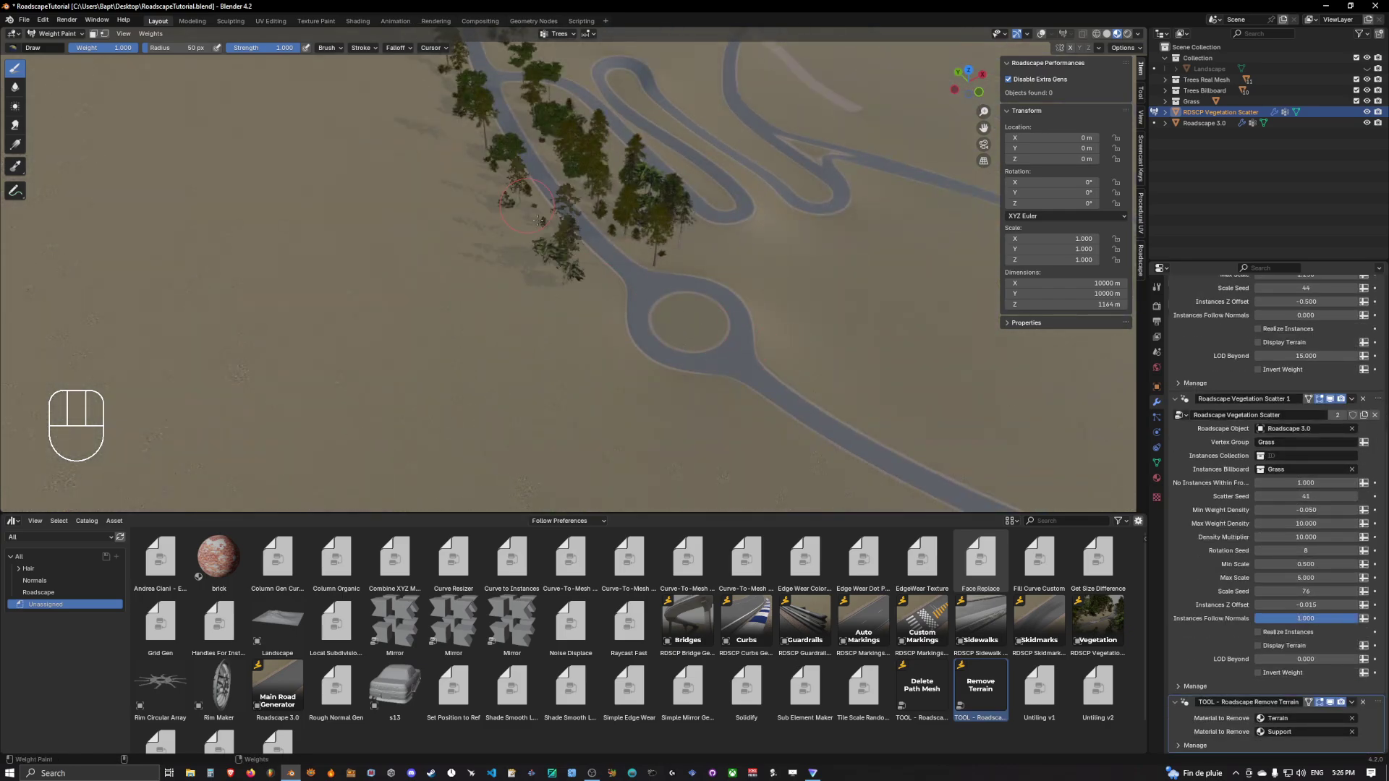
middle_drag(583, 284, 584, 234)
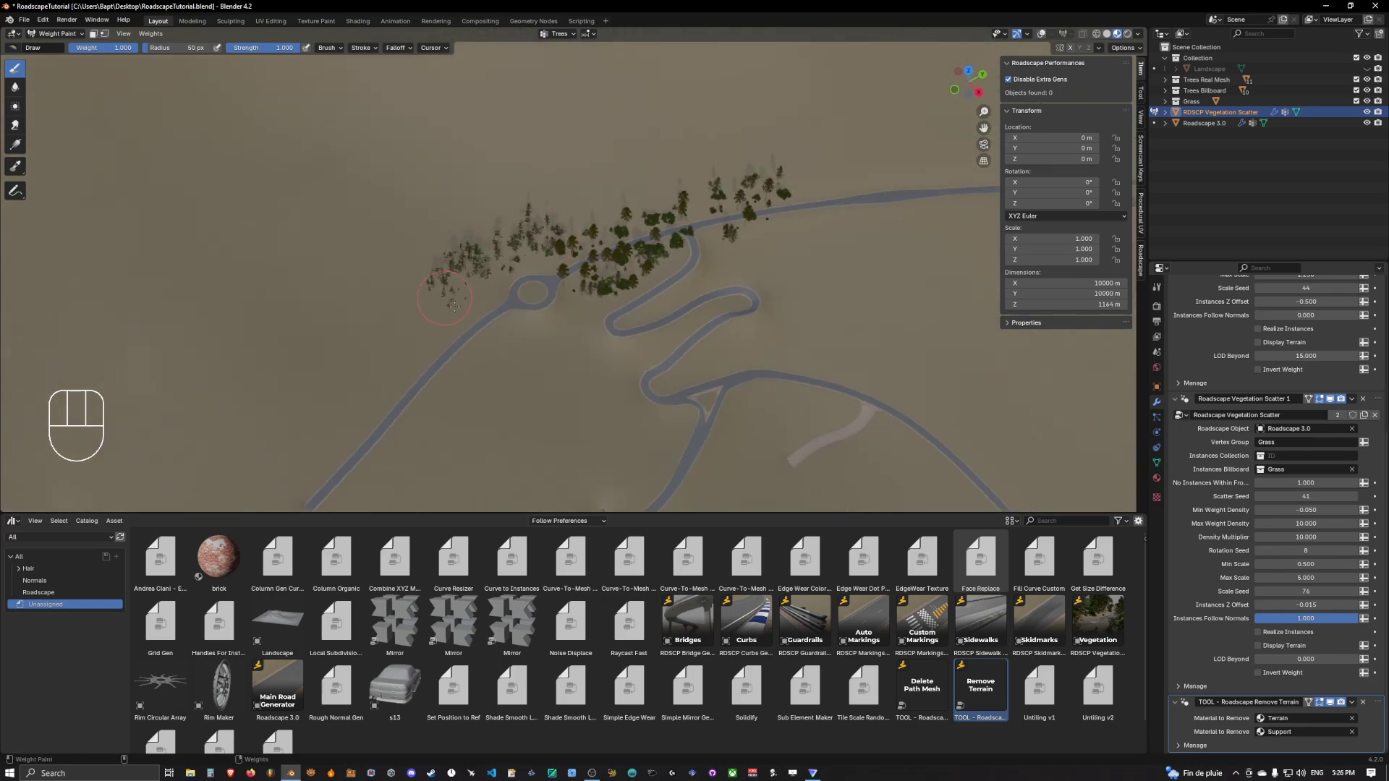
- Activate the Grass vertex group and weight-paint grass on the roundabout island and the embankment beside it
click(1156, 463)
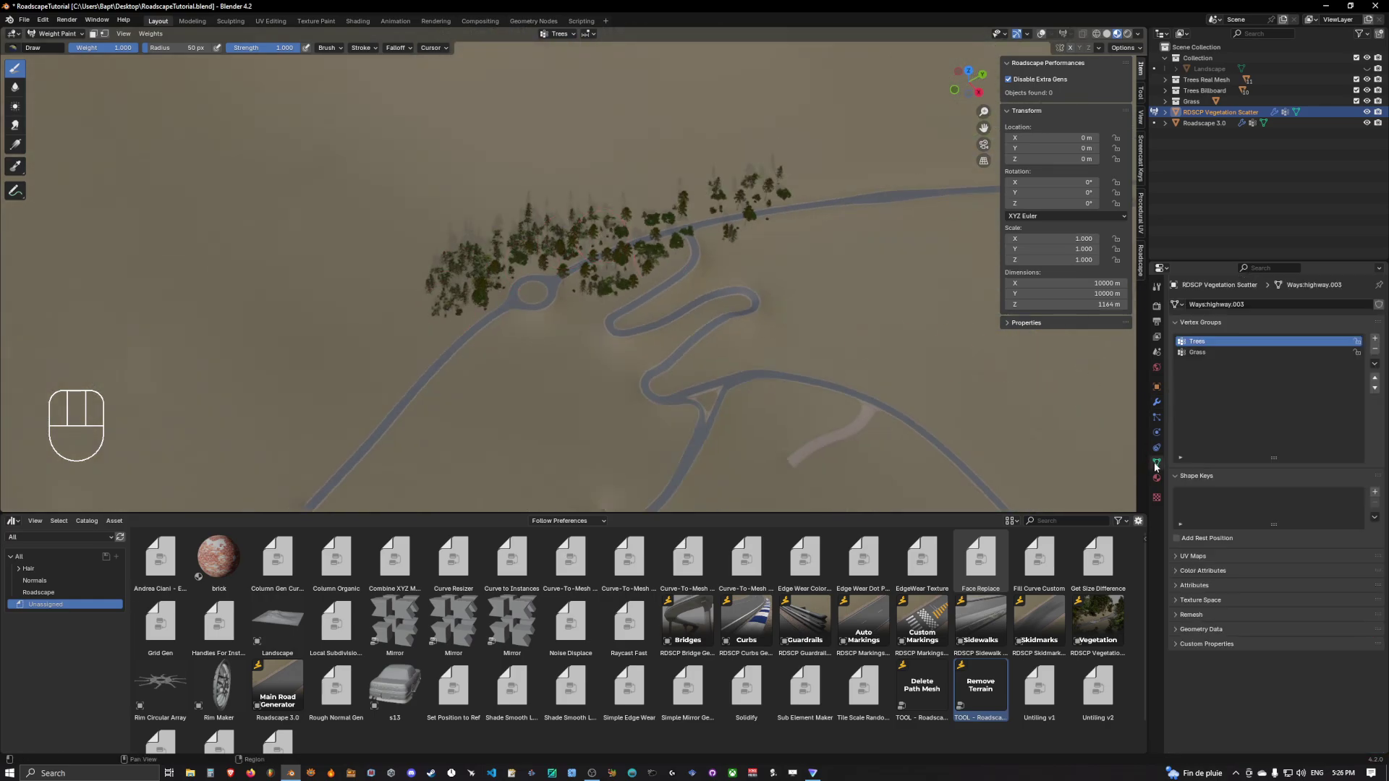
click(1195, 353)
scroll(606, 319, up, 4)
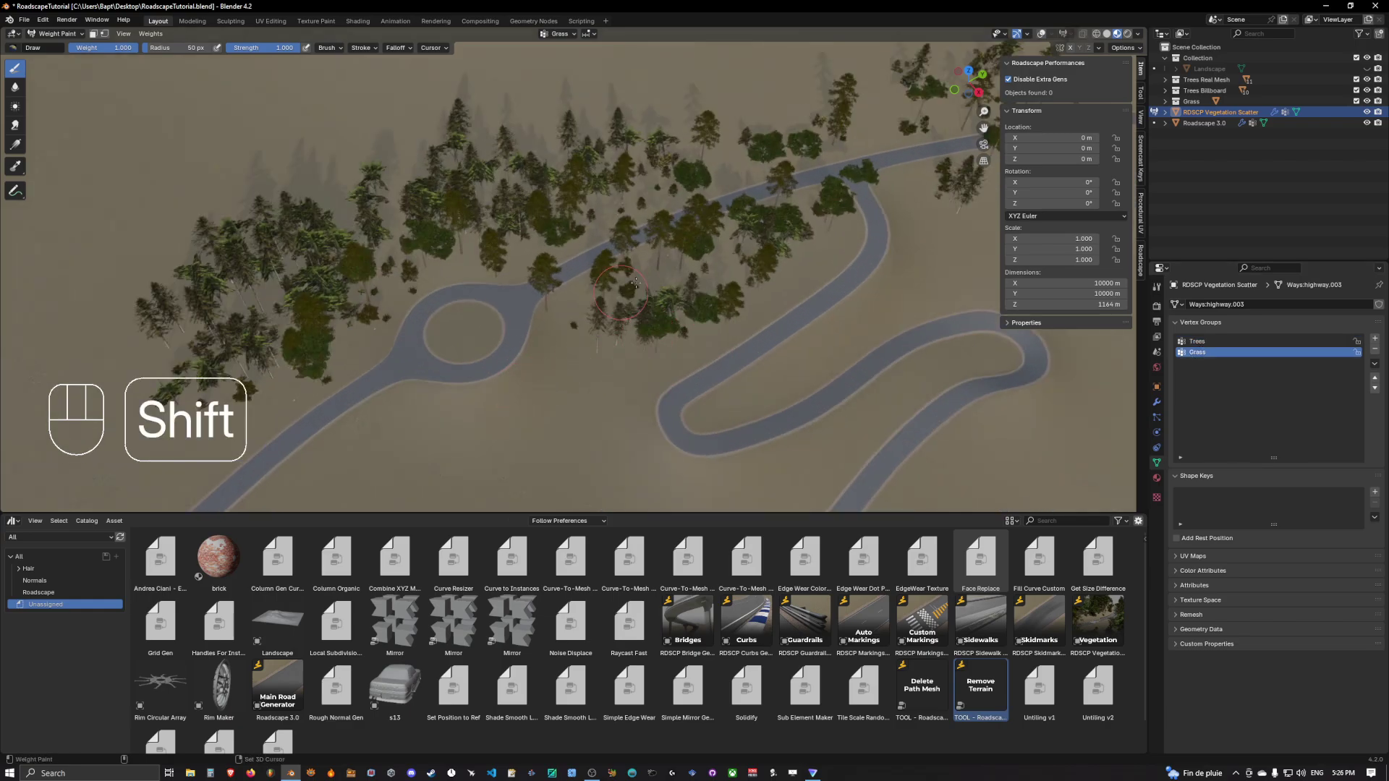
scroll(504, 359, down, 2)
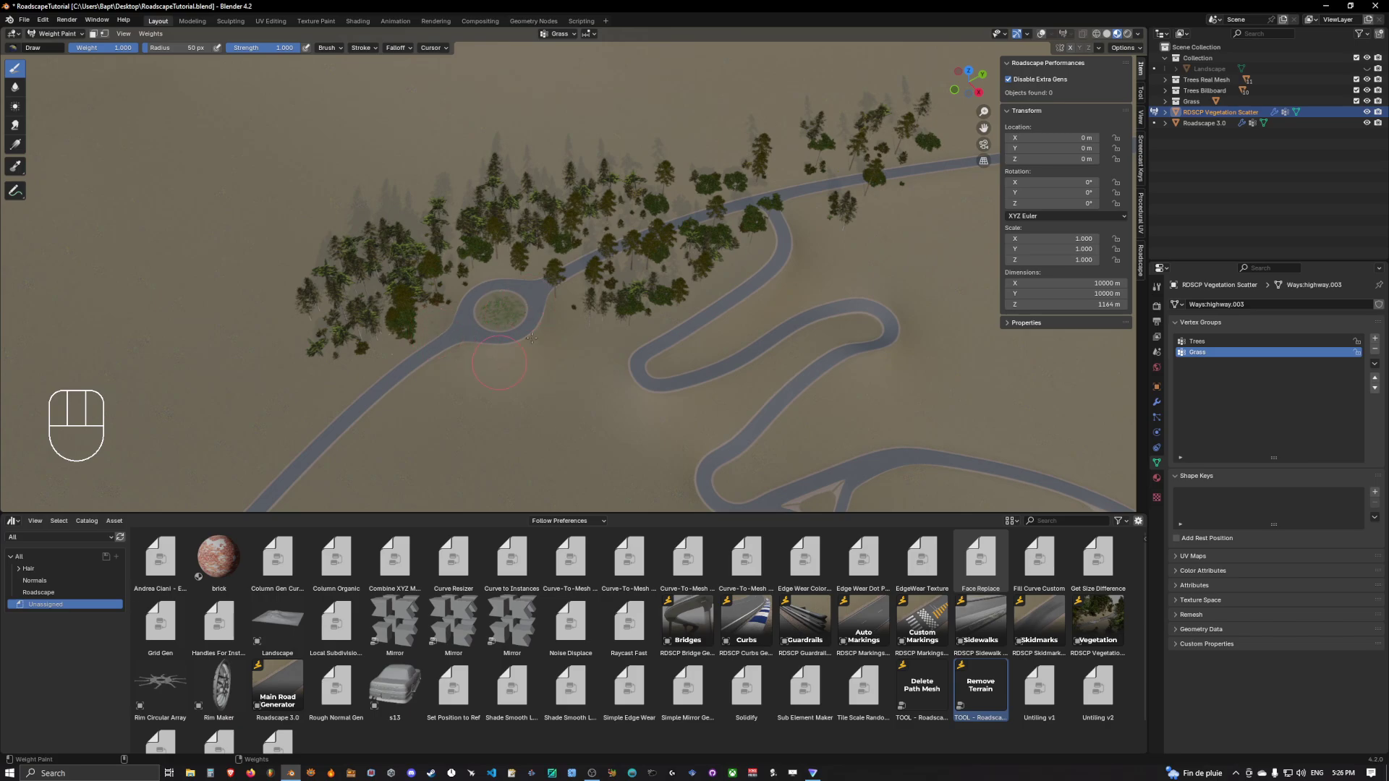
scroll(543, 304, up, 8)
middle_drag(543, 304, 667, 307)
middle_drag(667, 307, 713, 329)
middle_drag(712, 329, 752, 322)
shift+middle_drag(752, 322, 742, 272)
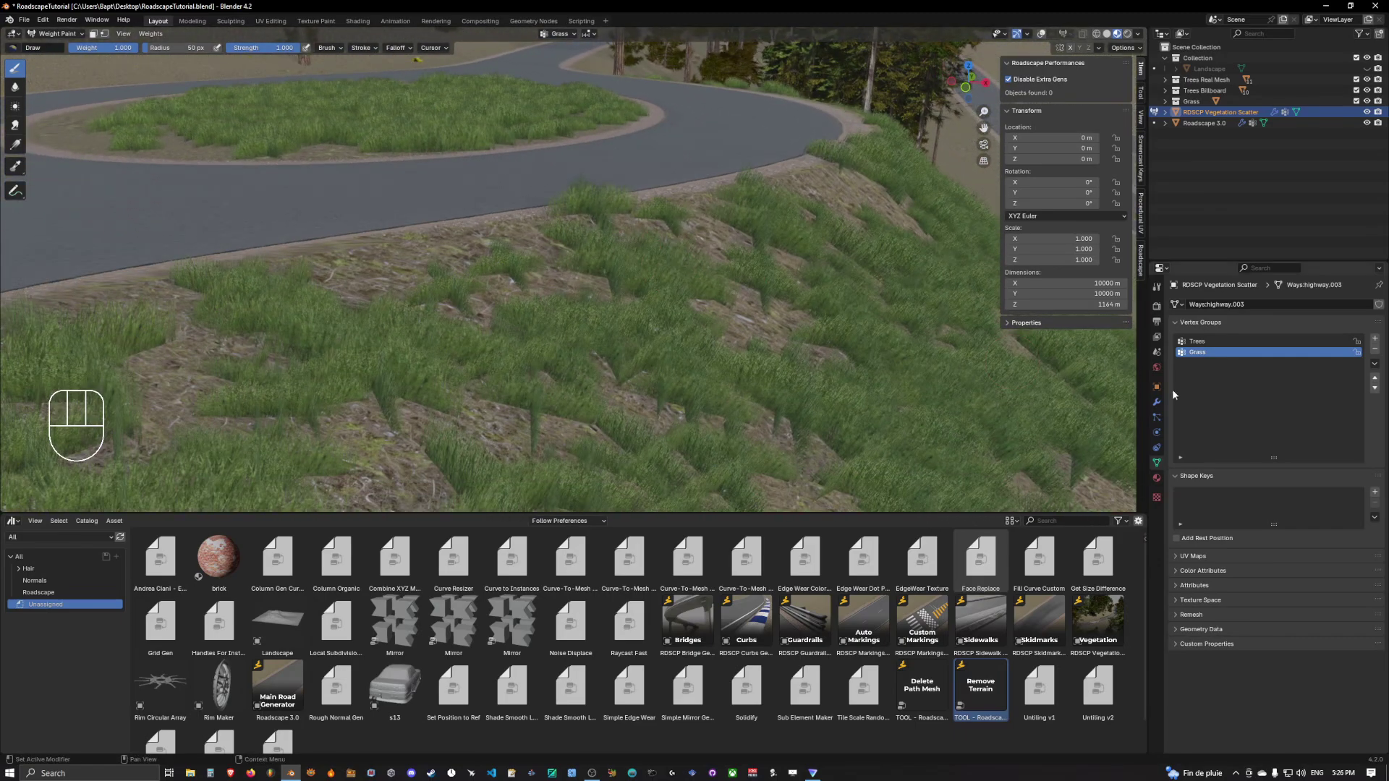
- Try an Instances Follow Normals value of 0 for the grass scatter
click(1157, 403)
scroll(1260, 469, down, 5)
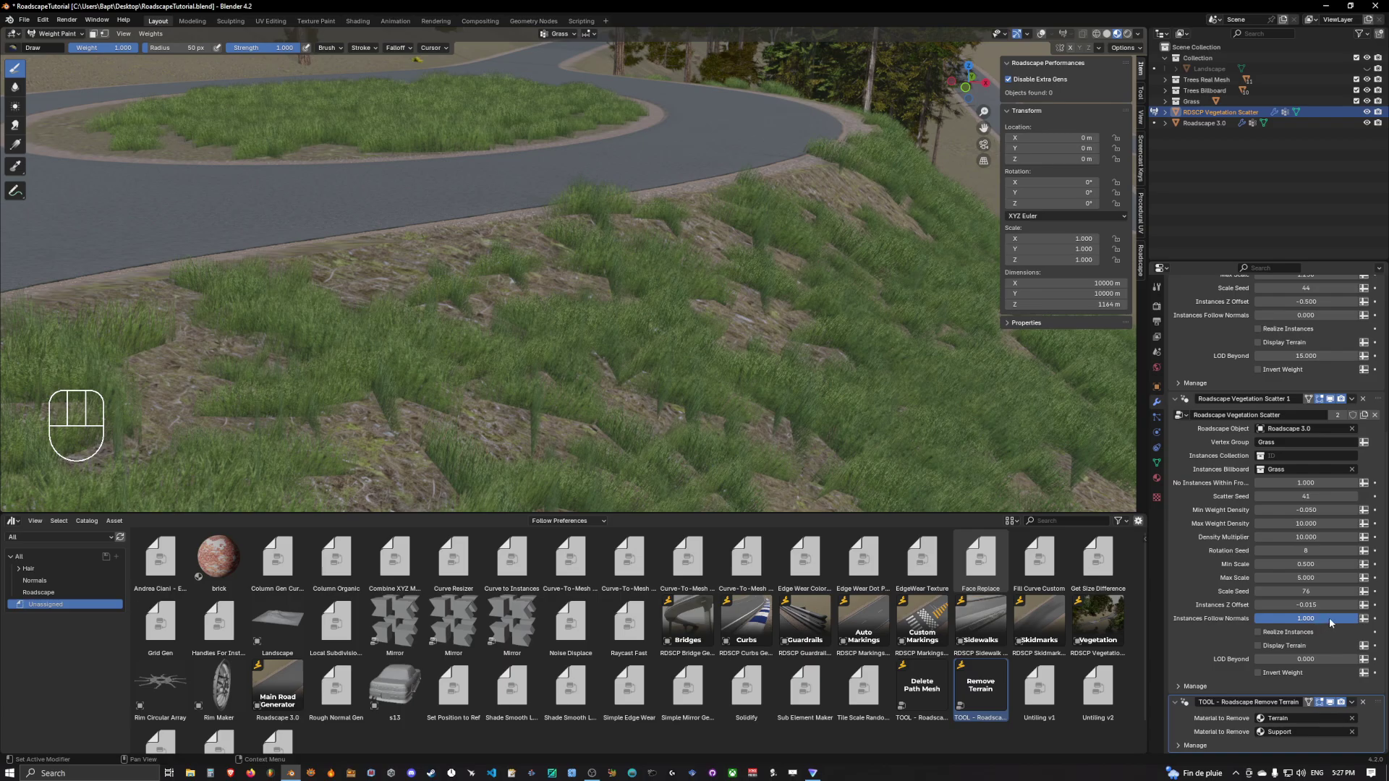
middle_drag(904, 398, 878, 364)
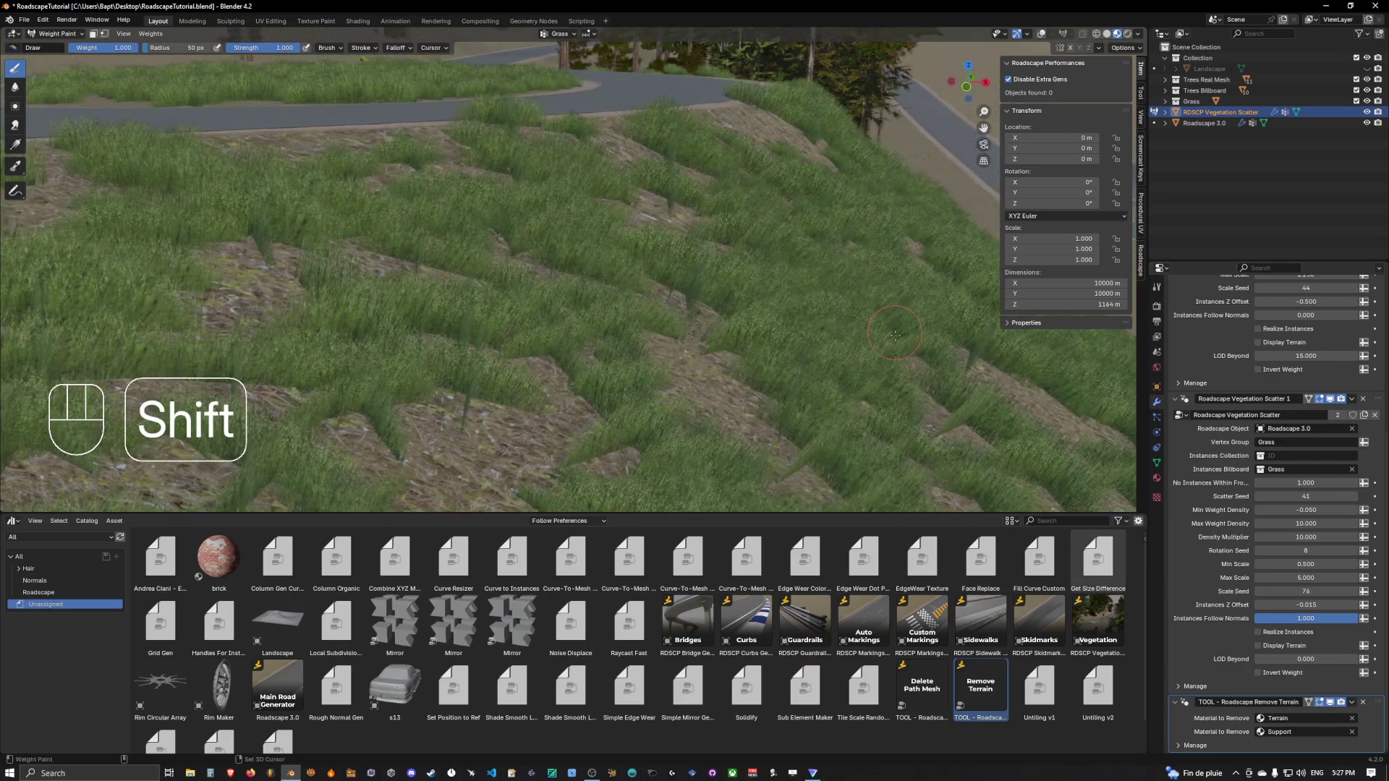
scroll(729, 271, down, 2)
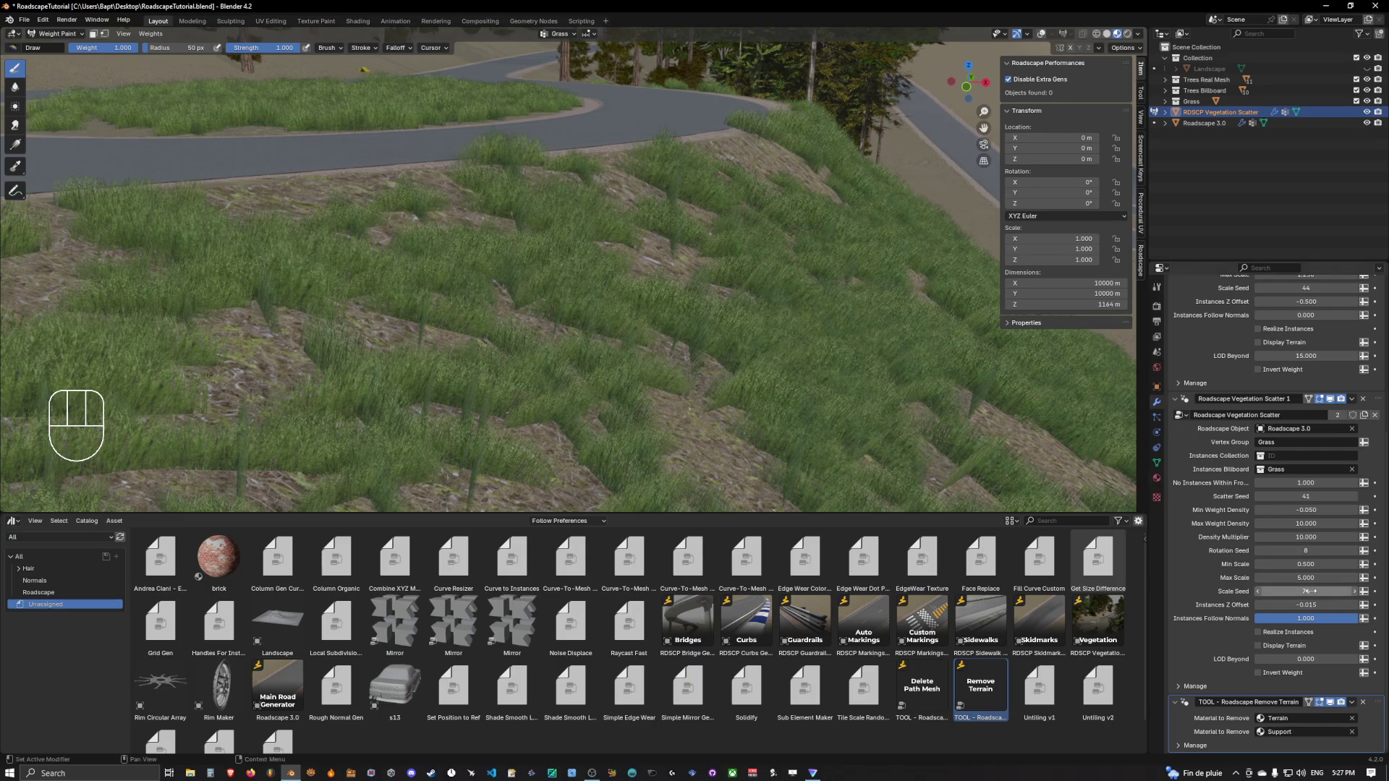
drag(1355, 619, 1256, 618)
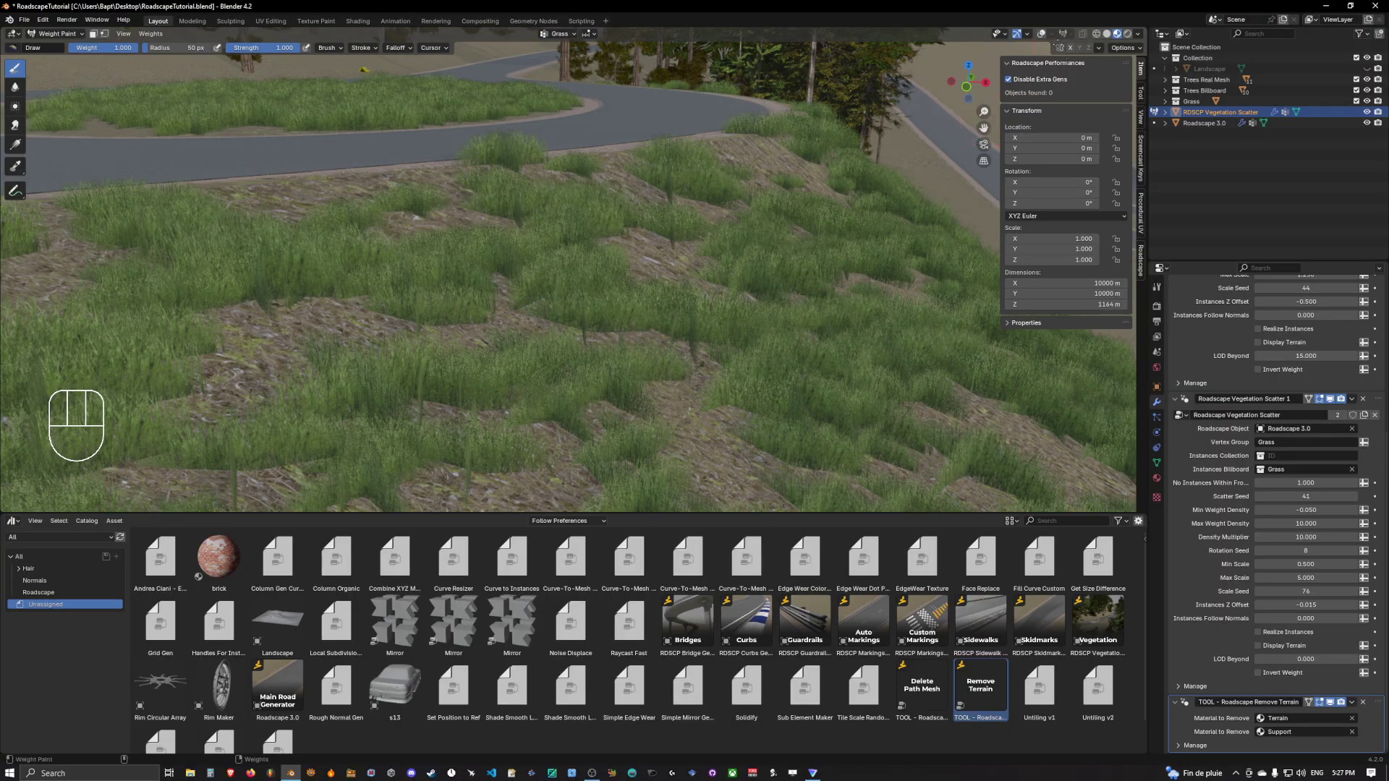
- Show the viewport overlays and set the grass scatter's Instances Follow Normals to 1
click(1041, 34)
middle_drag(615, 239, 743, 287)
key(alt+z)
scroll(673, 246, up, 4)
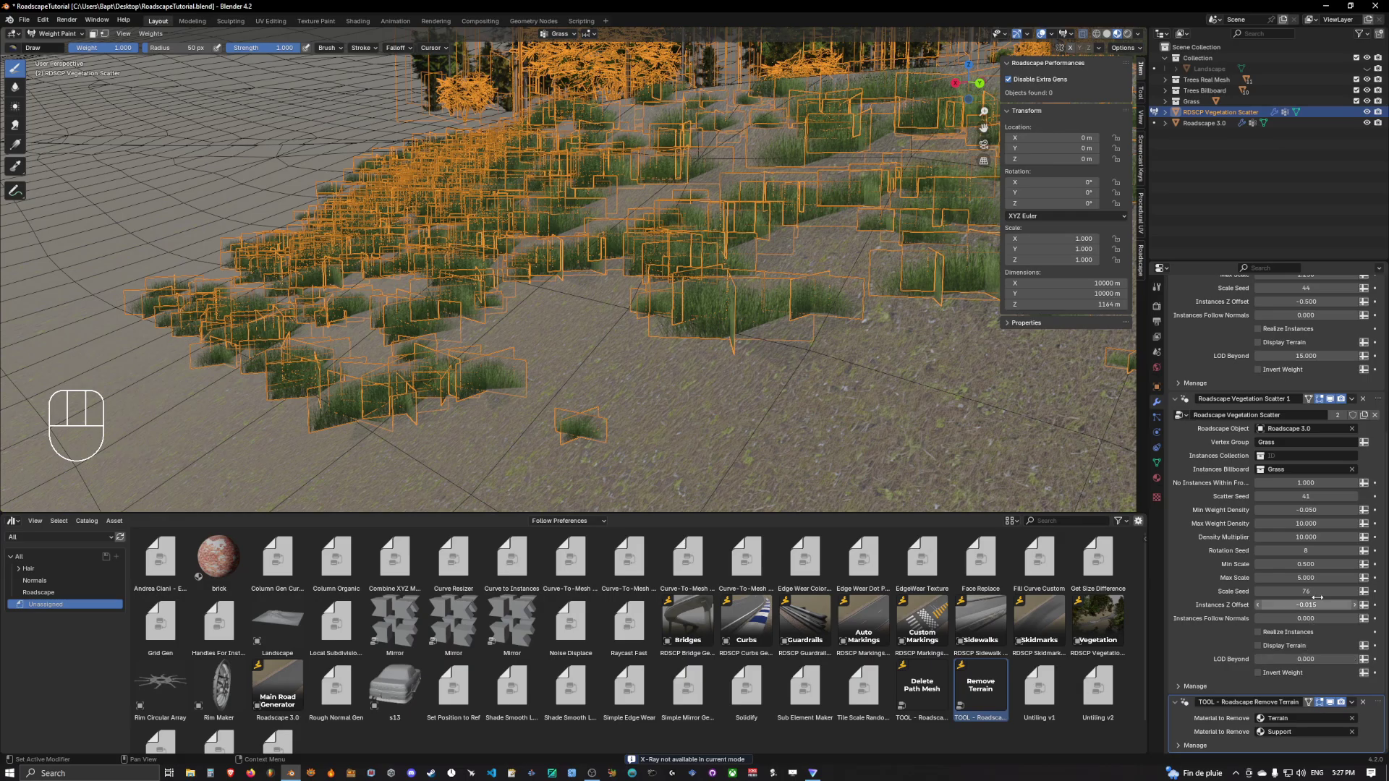
drag(1300, 619, 1306, 620)
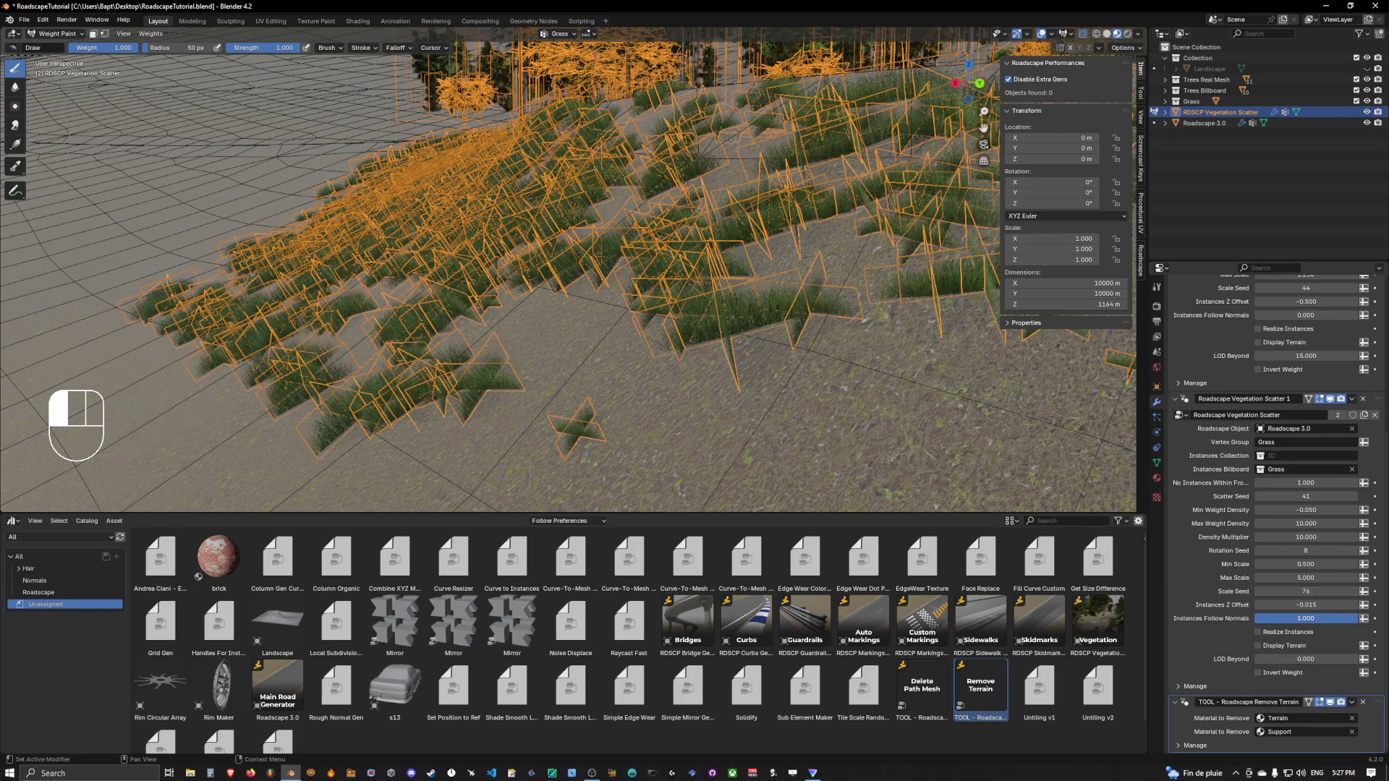
- Inspect the grass outlines along the road edge and roundabout, and hide the viewport overlays
scroll(622, 278, down, 4)
middle_drag(622, 278, 623, 338)
scroll(623, 339, up, 5)
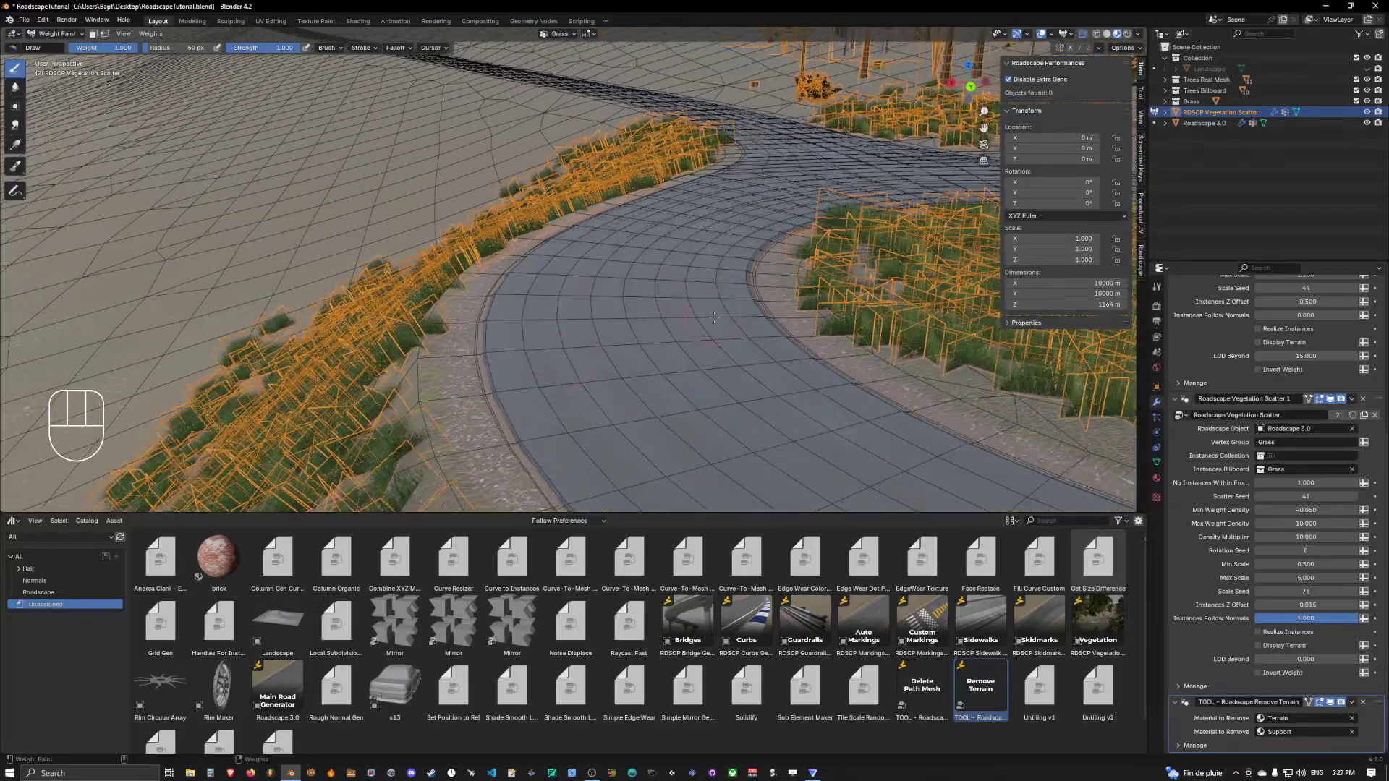
shift+middle_drag(737, 325, 832, 275)
middle_drag(748, 319, 1054, 88)
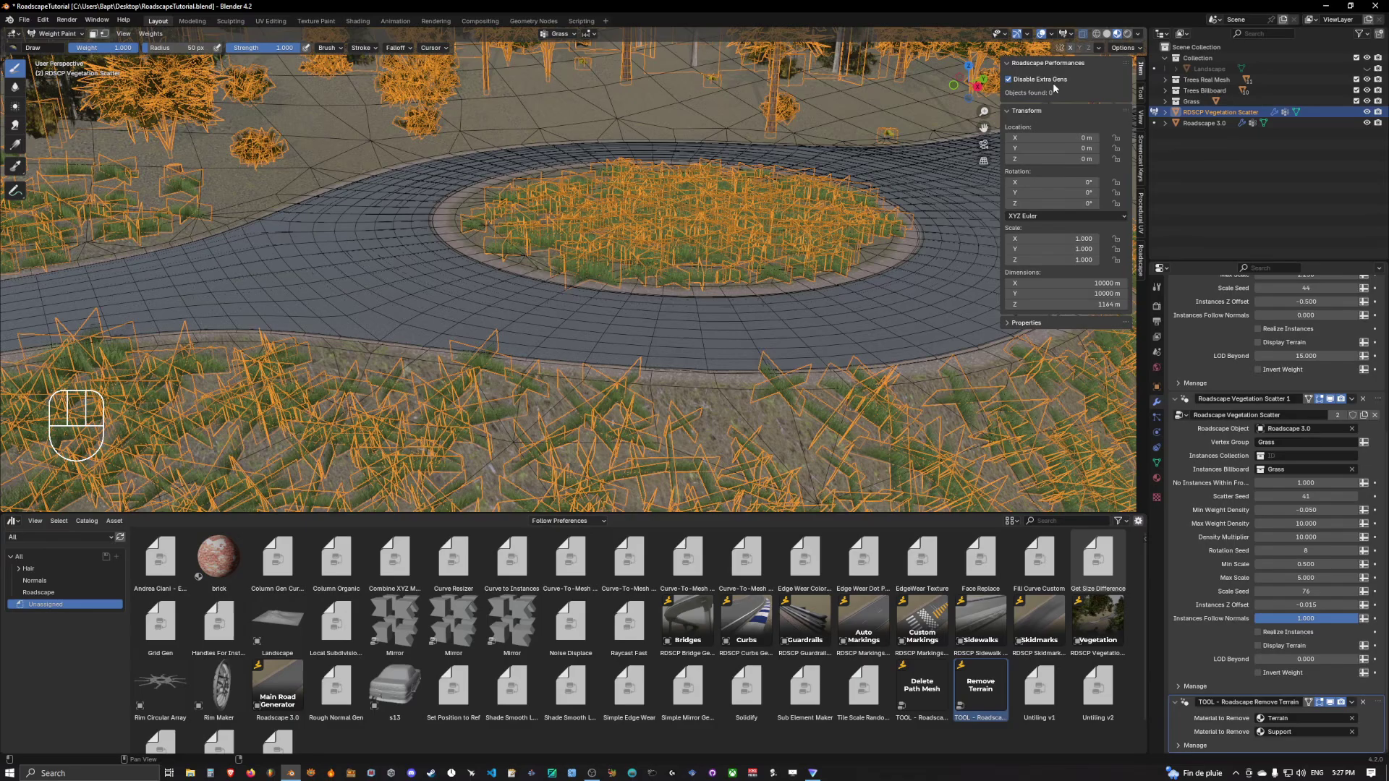
click(1041, 34)
- Examine how the trees and grass sit beside the road leading away from the roundabout
middle_drag(628, 217, 492, 217)
scroll(715, 253, down, 7)
scroll(640, 249, up, 4)
shift+middle_drag(694, 246, 557, 214)
middle_drag(706, 217, 636, 257)
middle_drag(578, 253, 752, 224)
scroll(651, 235, up, 4)
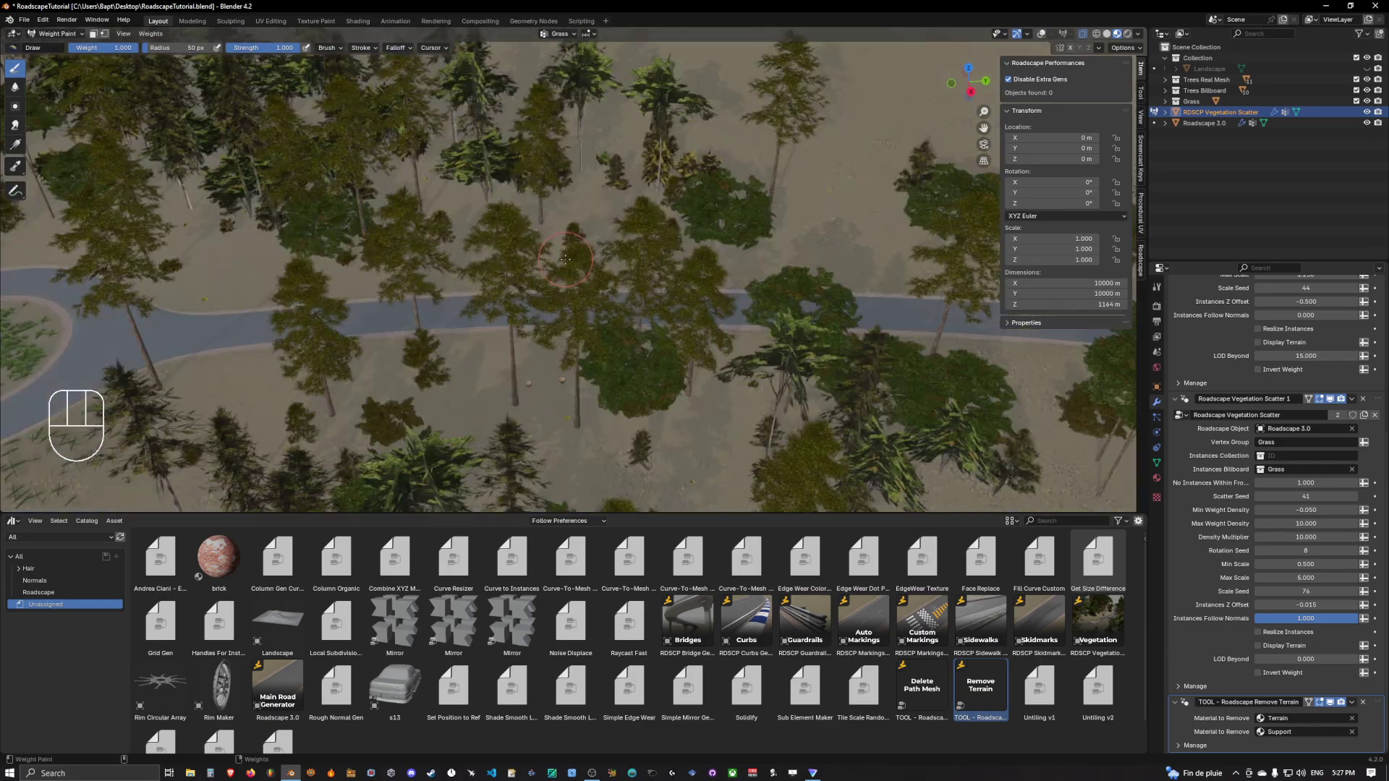
middle_drag(521, 231, 757, 226)
scroll(662, 246, up, 4)
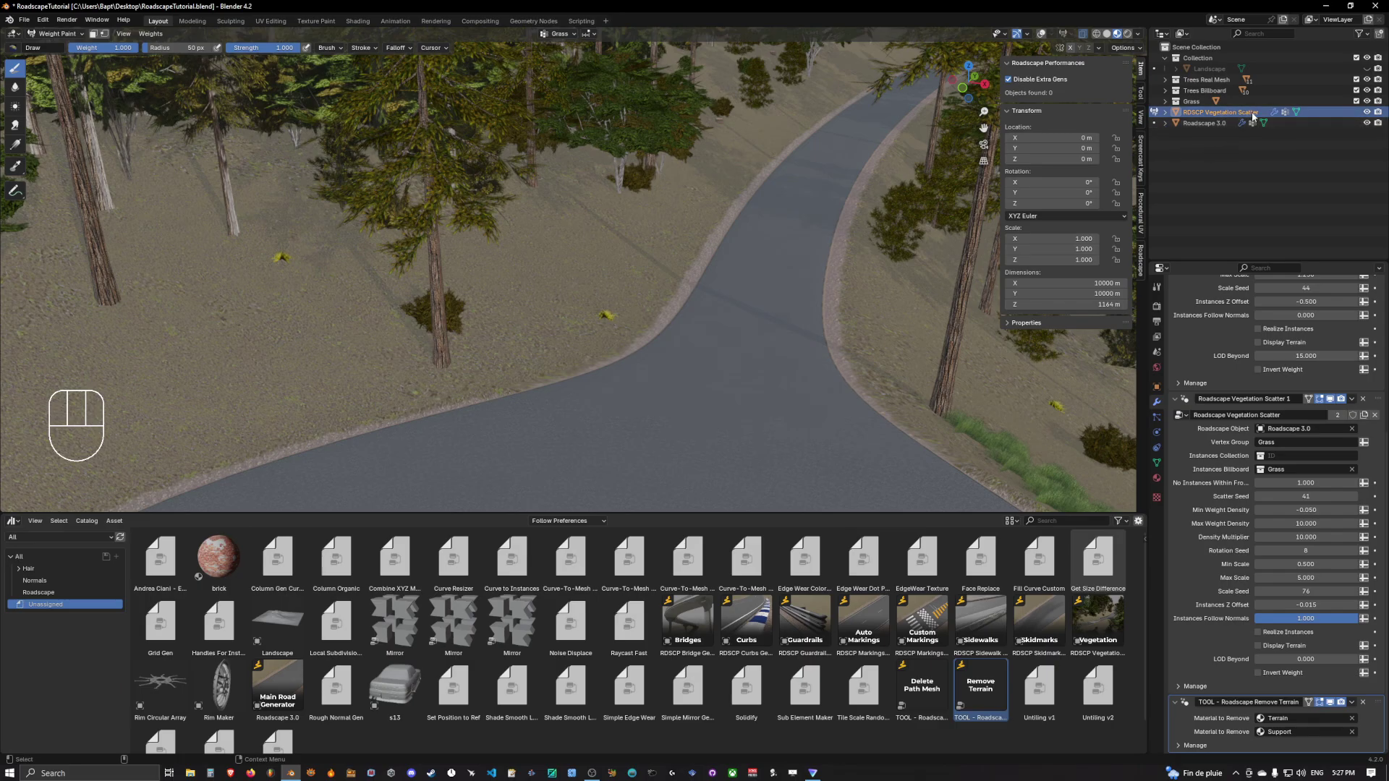
- Review the clearance between road and vegetation up close and the whole forest around the roundabout from above
scroll(803, 205, down, 5)
middle_drag(803, 205, 579, 254)
scroll(651, 268, up, 5)
middle_drag(680, 282, 622, 217)
scroll(579, 217, down, 6)
middle_drag(525, 217, 676, 225)
shift+middle_drag(579, 224, 717, 231)
middle_drag(615, 246, 578, 217)
middle_drag(651, 224, 594, 228)
scroll(615, 231, down, 2)
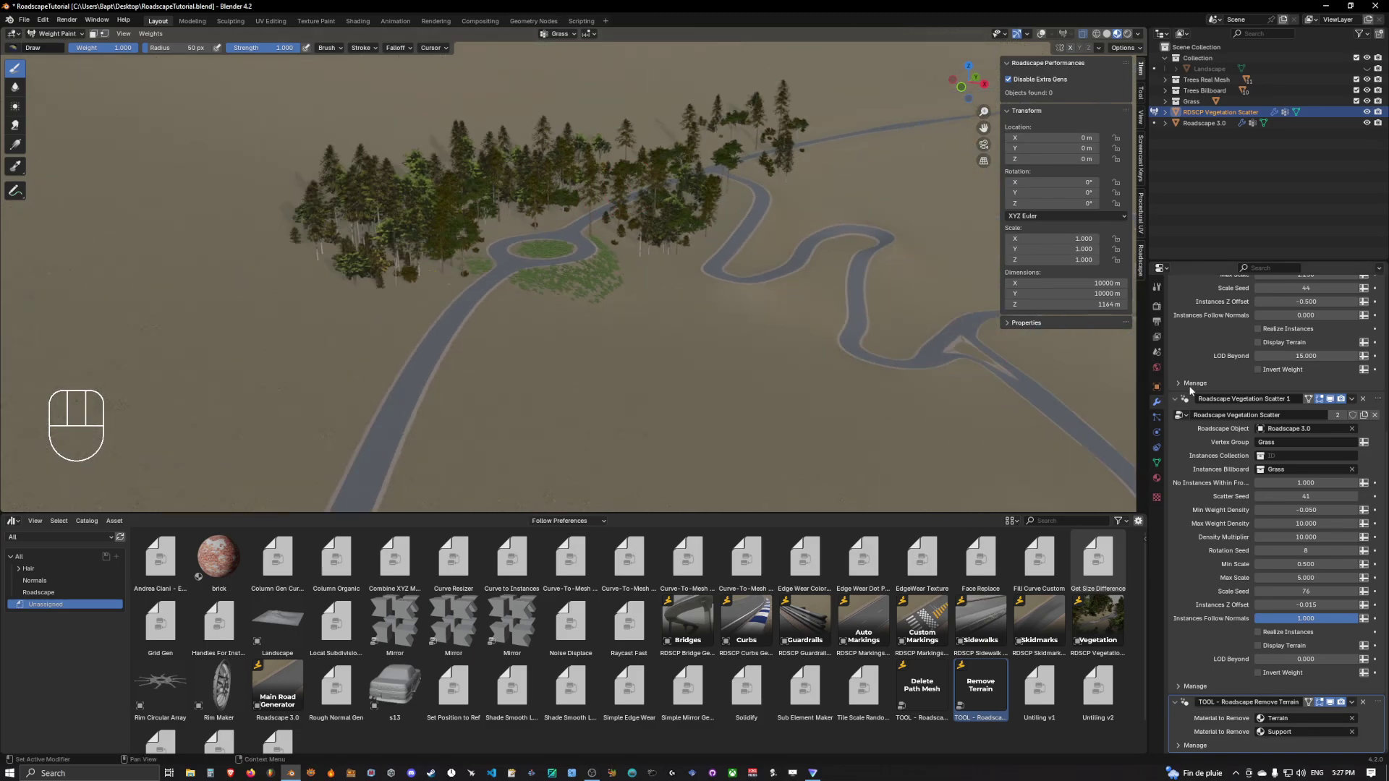
- Activate the Trees vertex group and weight-paint trees around the hairpin roads
click(1156, 463)
click(1200, 342)
scroll(828, 369, down, 4)
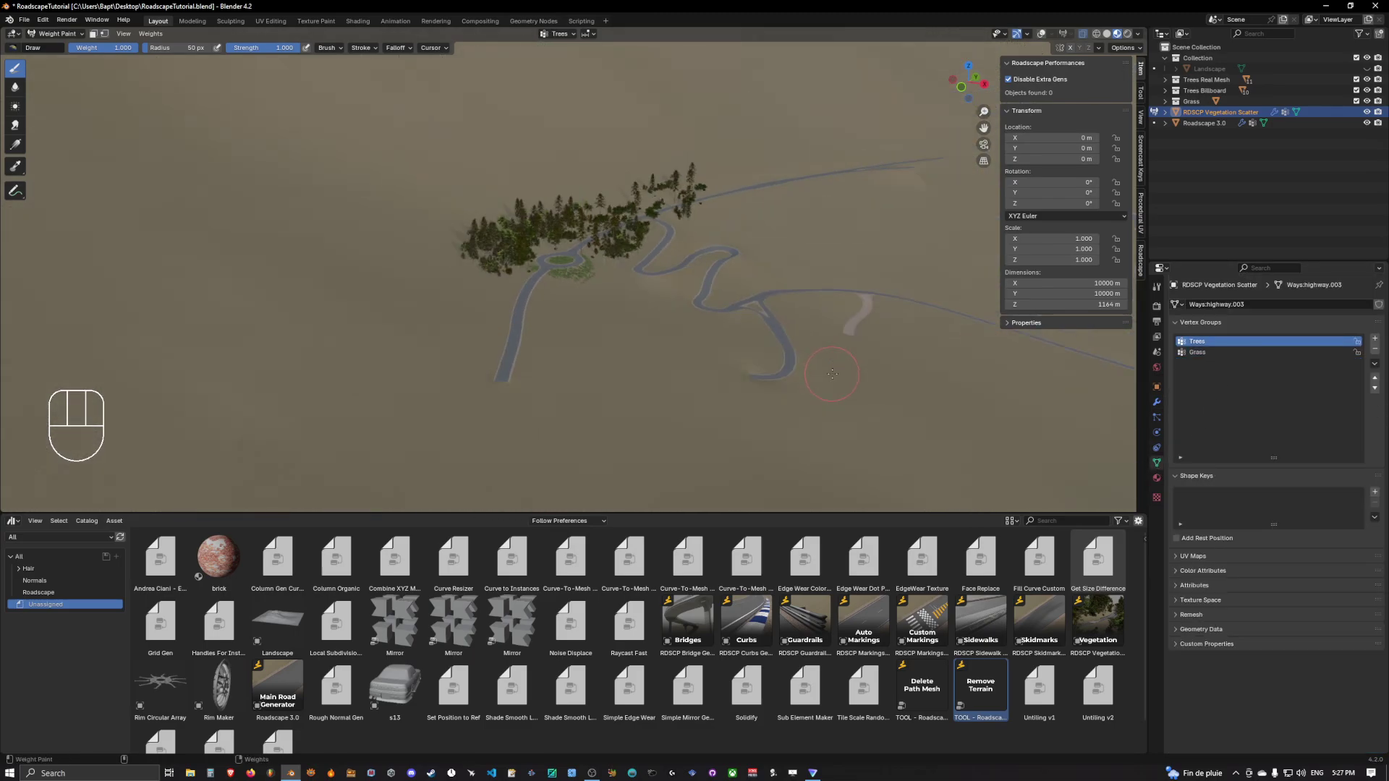
middle_drag(817, 347, 752, 405)
shift+middle_drag(700, 338, 711, 314)
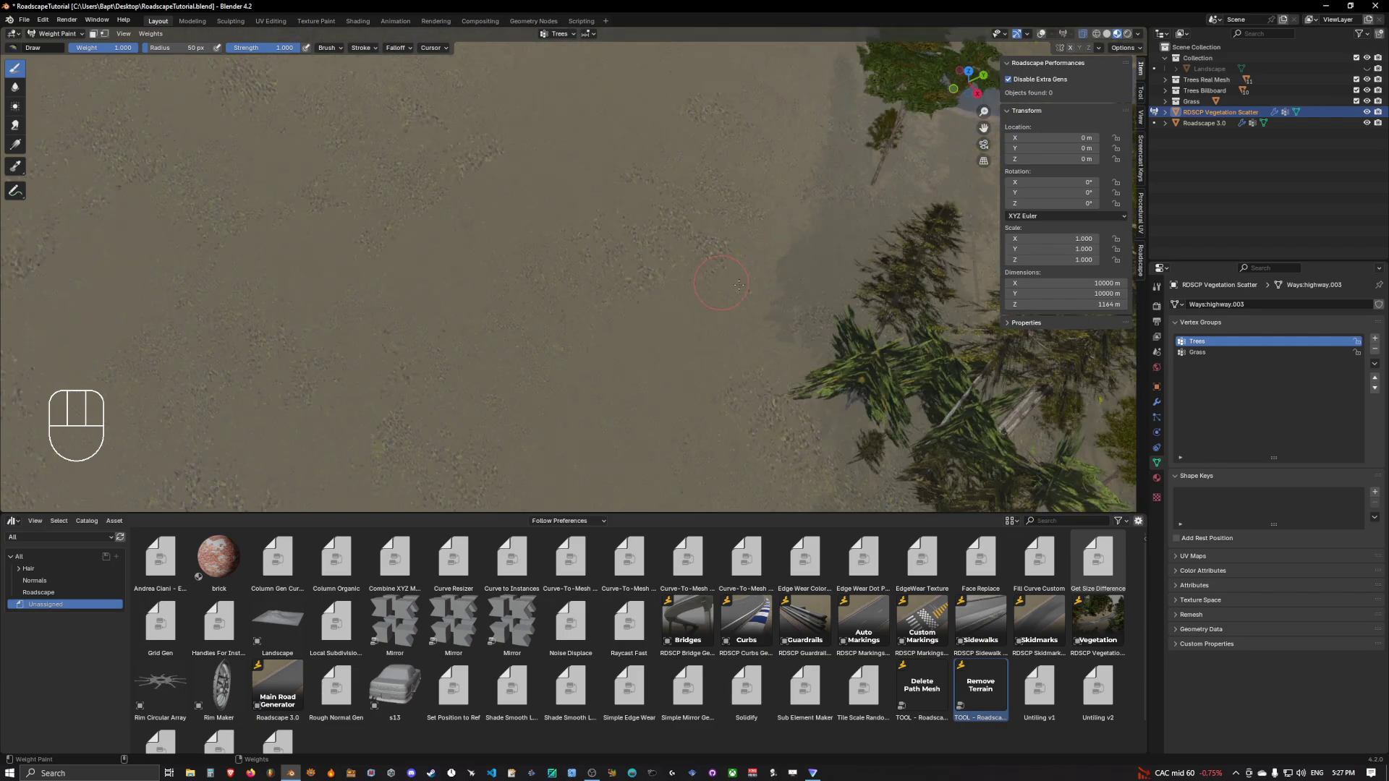
scroll(672, 260, down, 8)
middle_drag(767, 253, 673, 268)
middle_drag(687, 270, 664, 273)
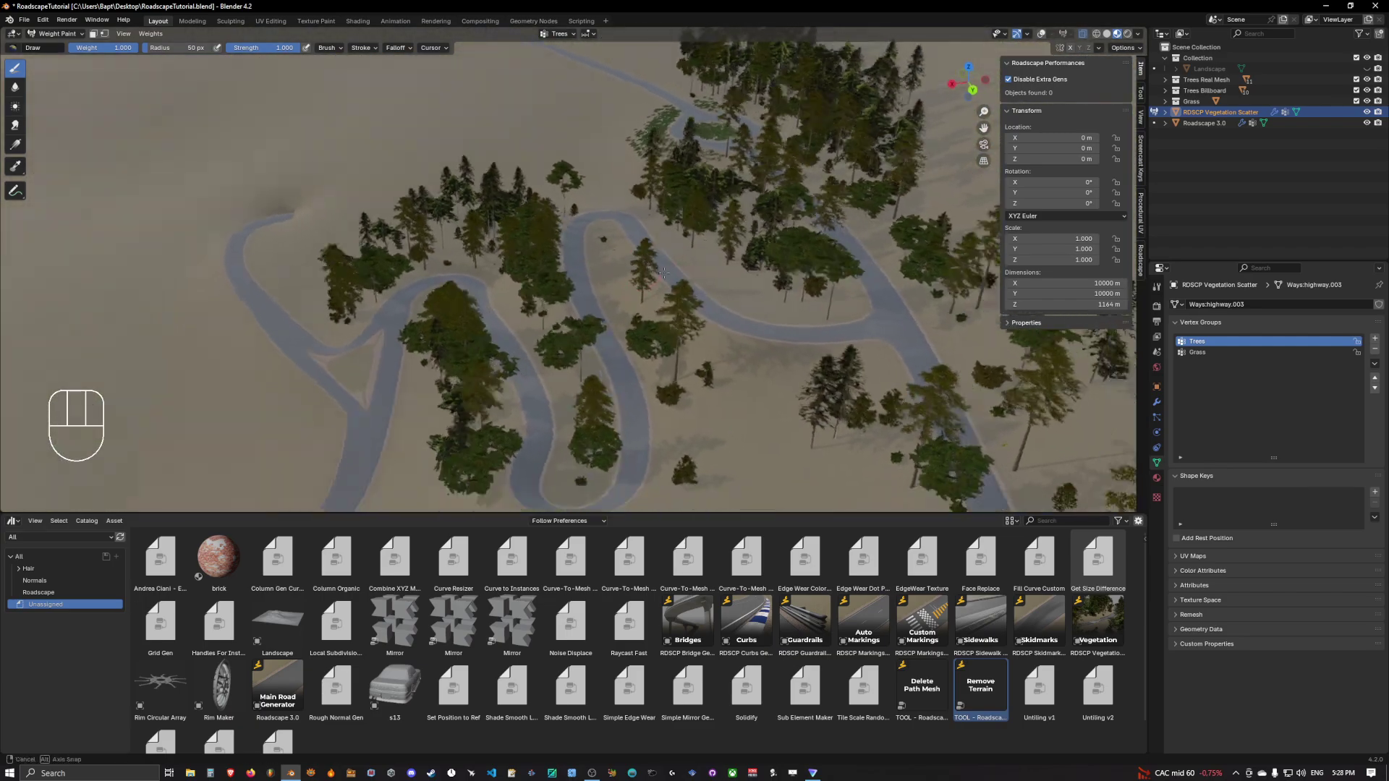
- Extend the painted trees past the hairpins, along the lower road and around the short pale path
scroll(664, 273, up, 5)
scroll(651, 272, down, 6)
scroll(629, 269, up, 4)
scroll(615, 268, down, 4)
scroll(593, 265, down, 5)
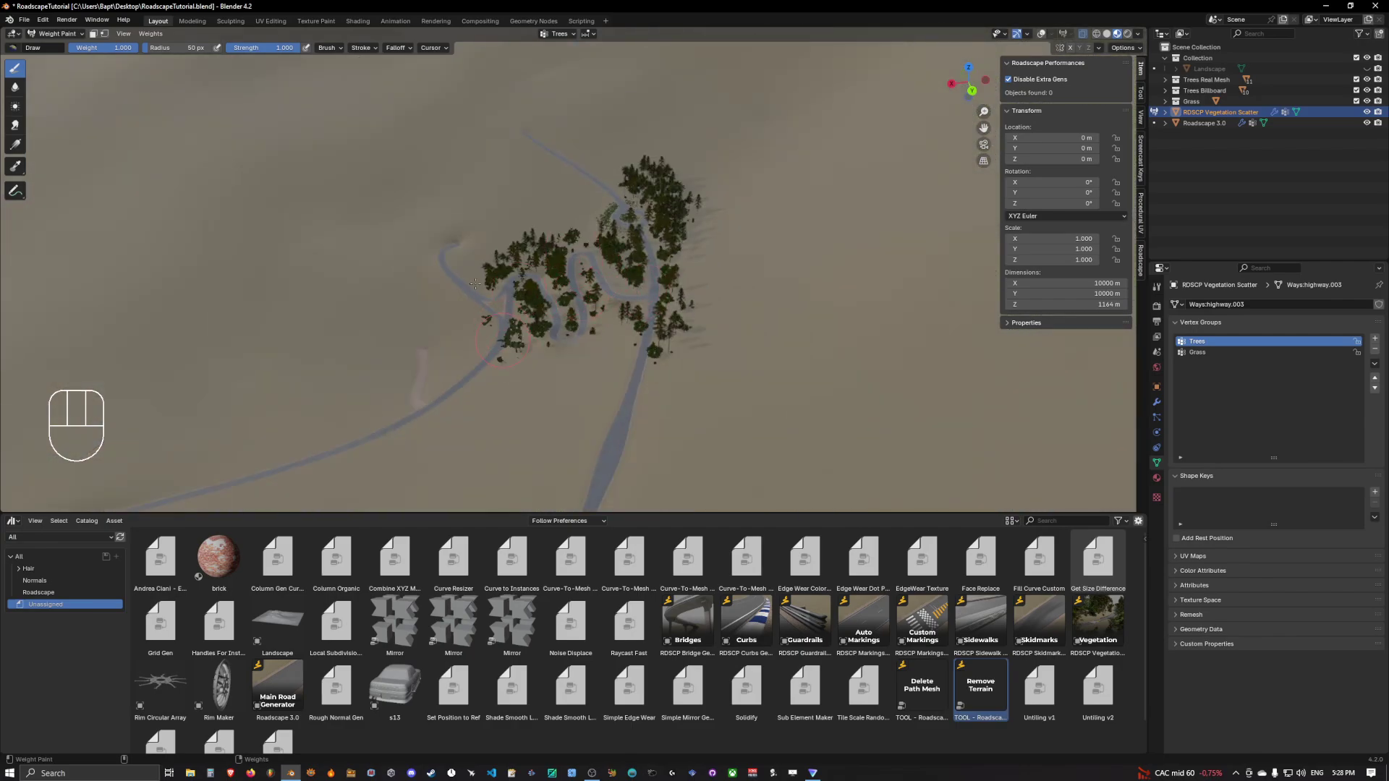
drag(427, 409, 464, 360)
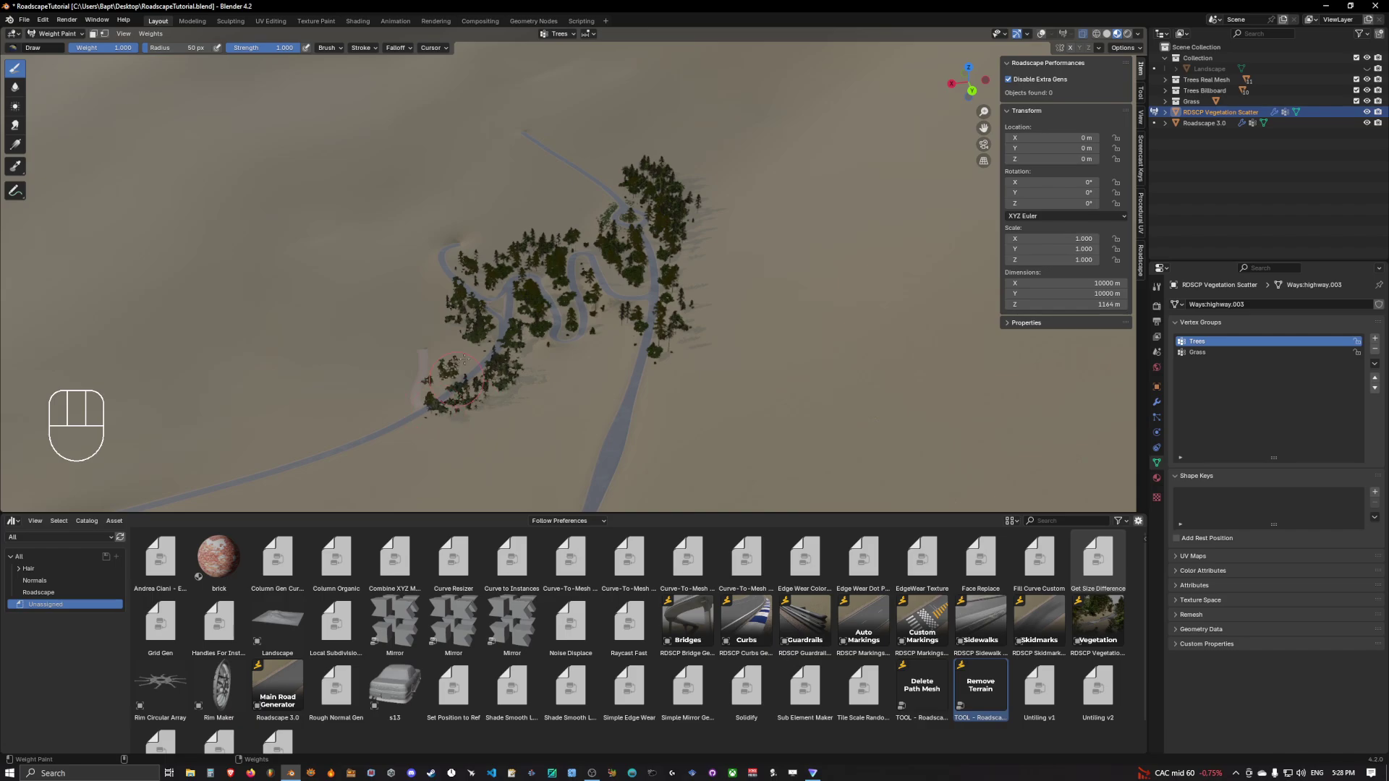
- Inspect the trees on both sides of the short pale path up close
shift+middle_drag(440, 364, 611, 264)
scroll(522, 327, up, 5)
scroll(579, 264, up, 6)
shift+middle_drag(485, 253, 791, 214)
scroll(791, 214, down, 9)
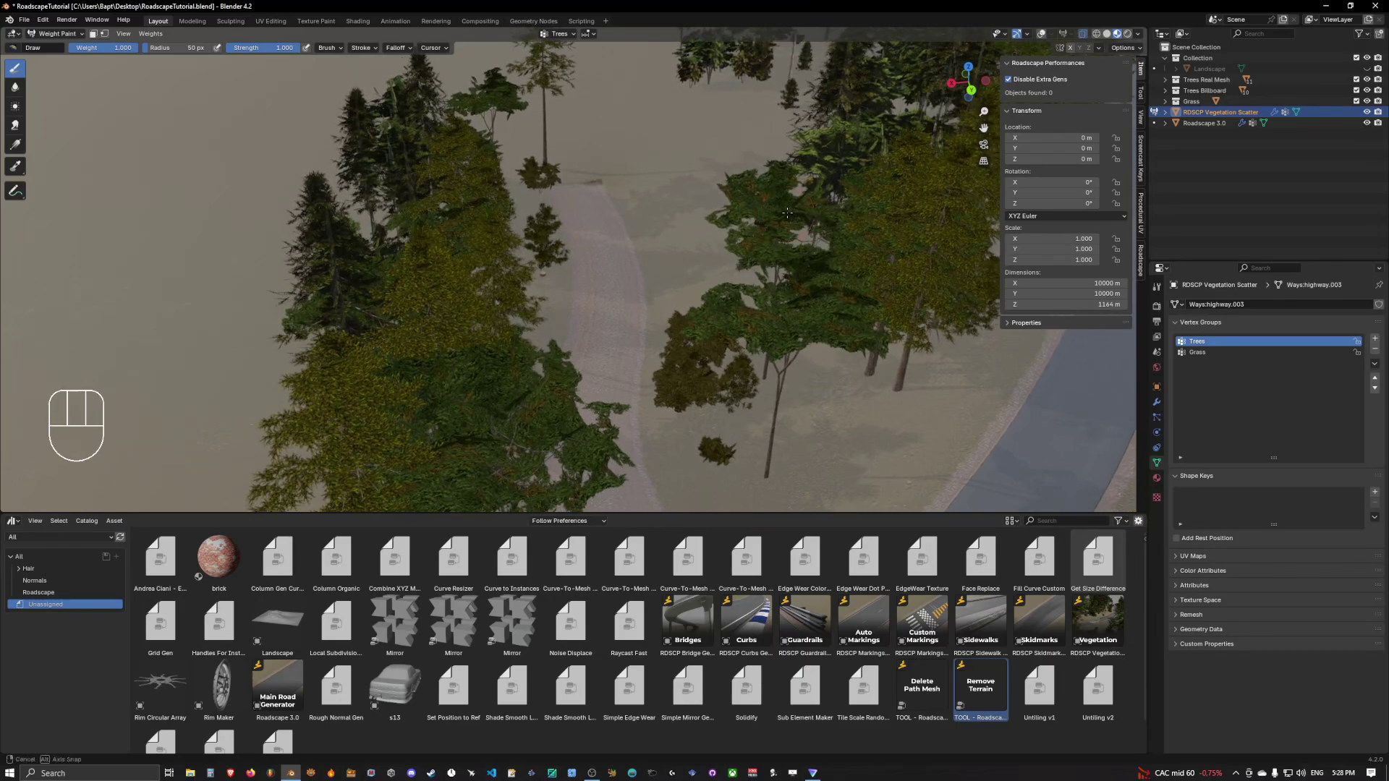
- Undo the last edit and weight-paint trees between and beside the slip roads at the highway interchange
middle_drag(734, 259, 591, 280)
key(ctrl+z)
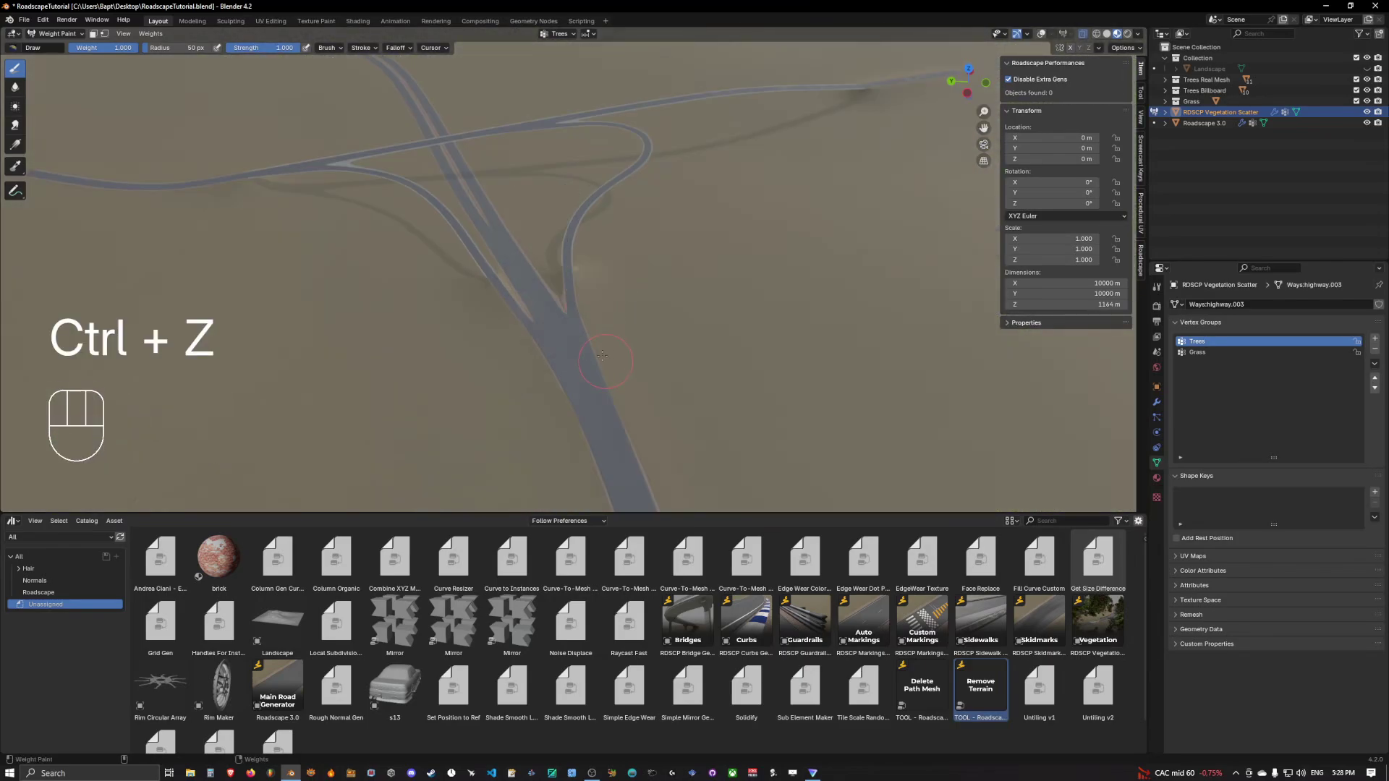
drag(563, 277, 526, 195)
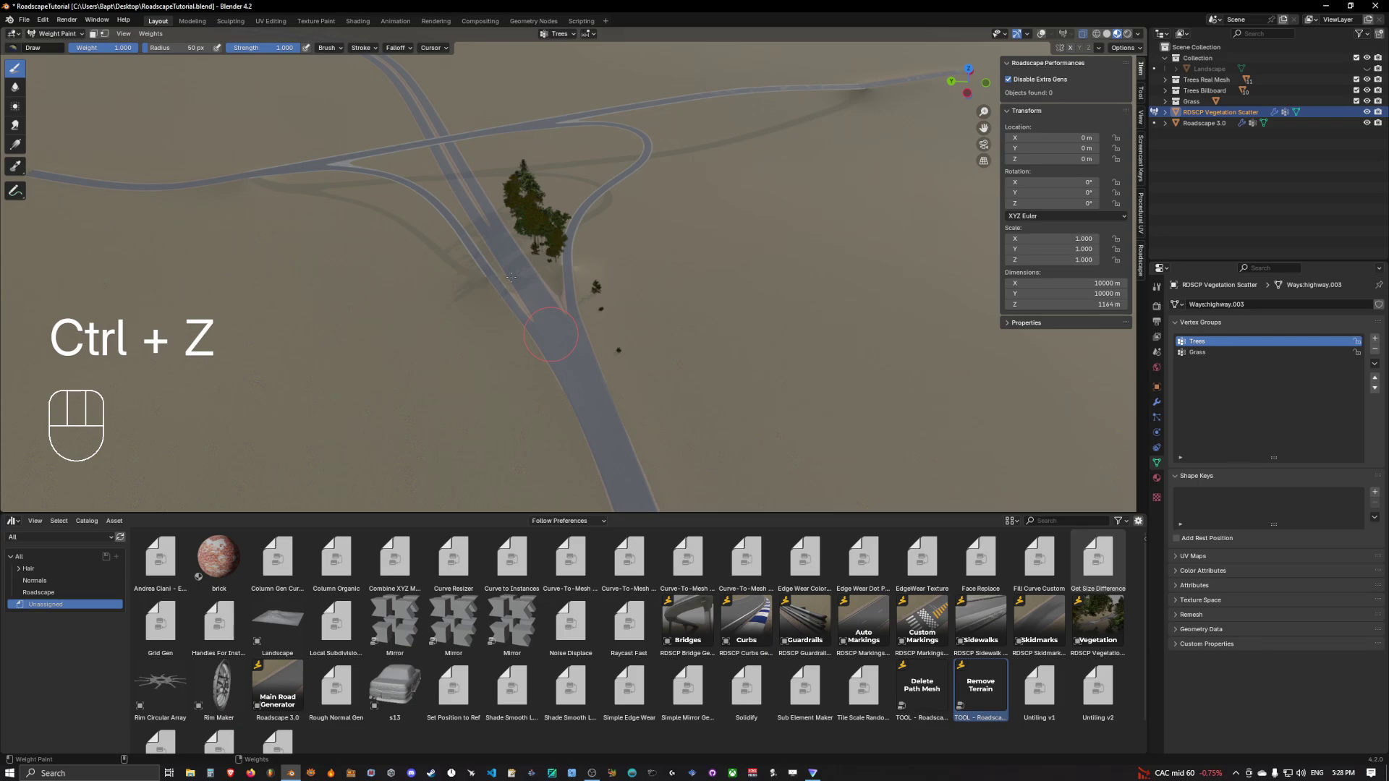
drag(410, 232, 414, 223)
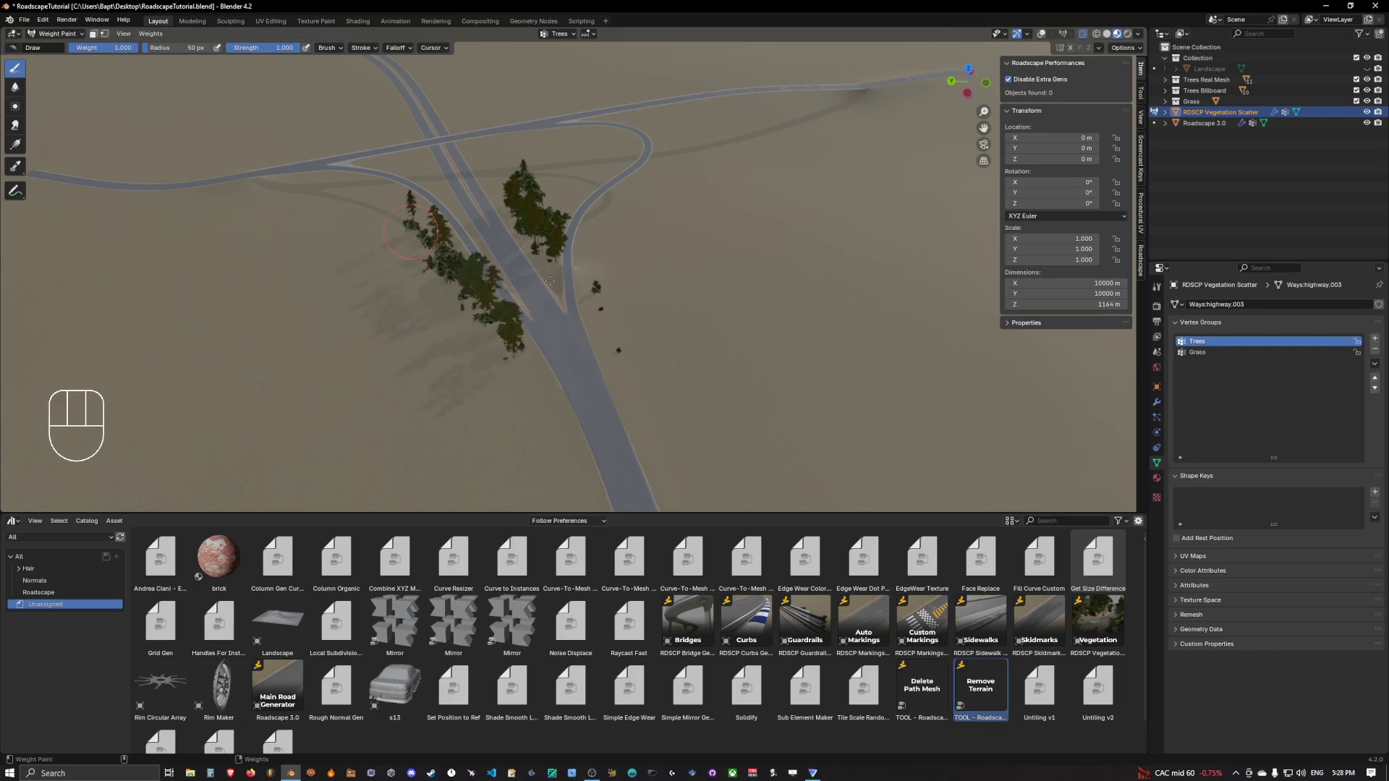
scroll(412, 196, up, 4)
mouse_move(528, 225)
middle_down()
mouse_move(413, 195)
mouse_move(669, 253)
mouse_move(806, 262)
mouse_move(520, 265)
mouse_move(744, 257)
middle_up()
scroll(669, 253, up, 4)
scroll(807, 261, down, 6)
scroll(657, 262, down, 7)
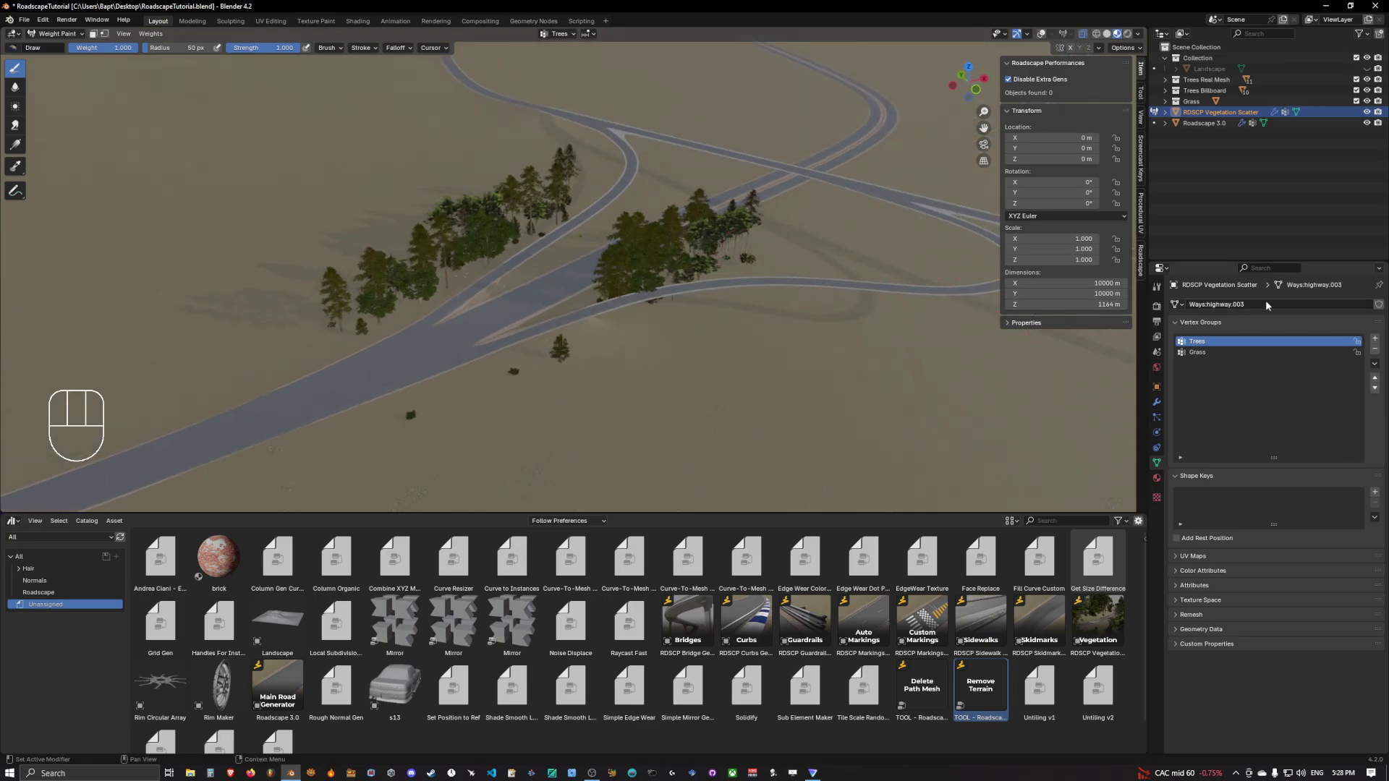